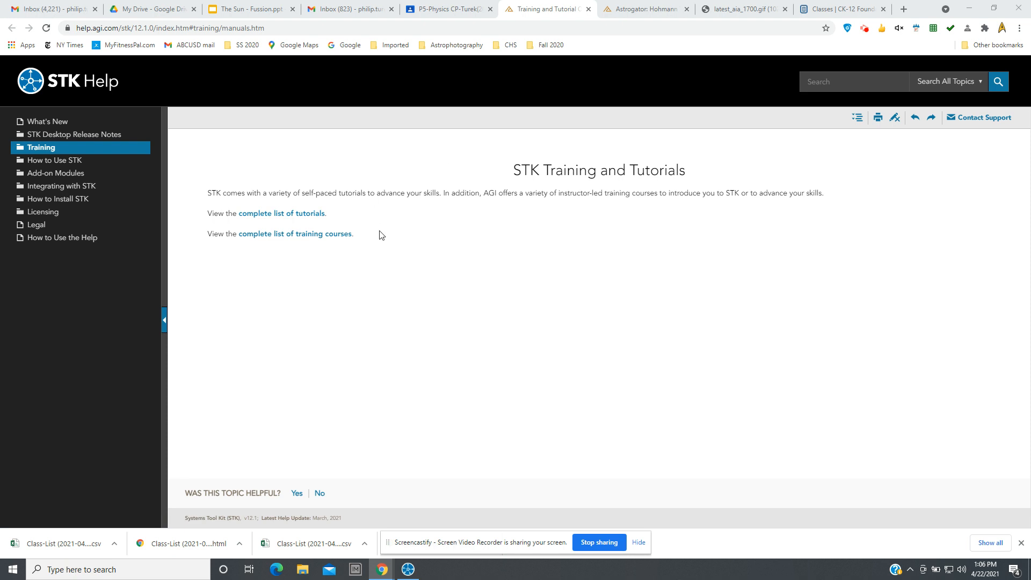
Open the complete list of STK tutorials and find the Hohmann Transfer lesson in the Astrogator section.
left_click(408, 569)
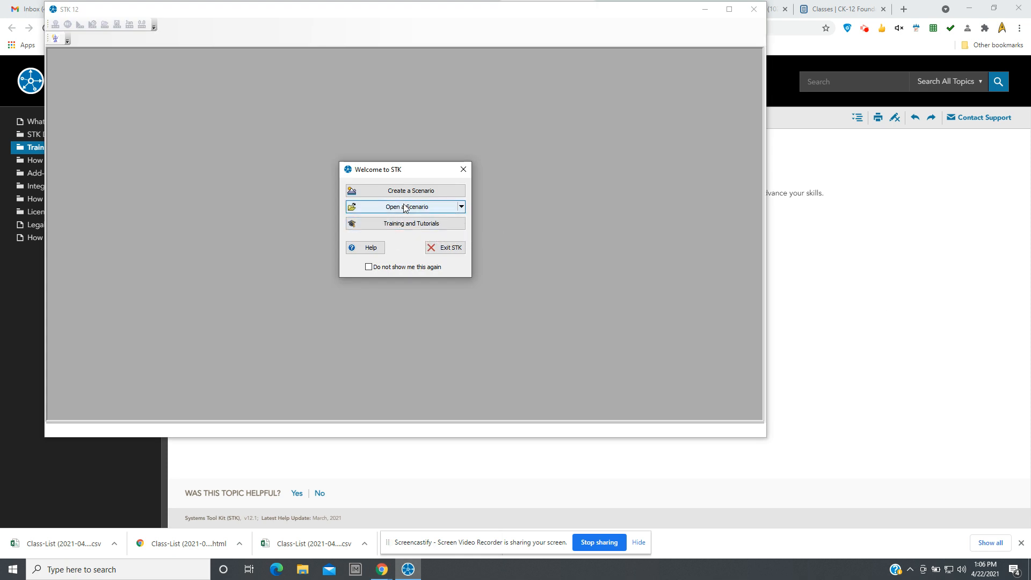
left_click(867, 248)
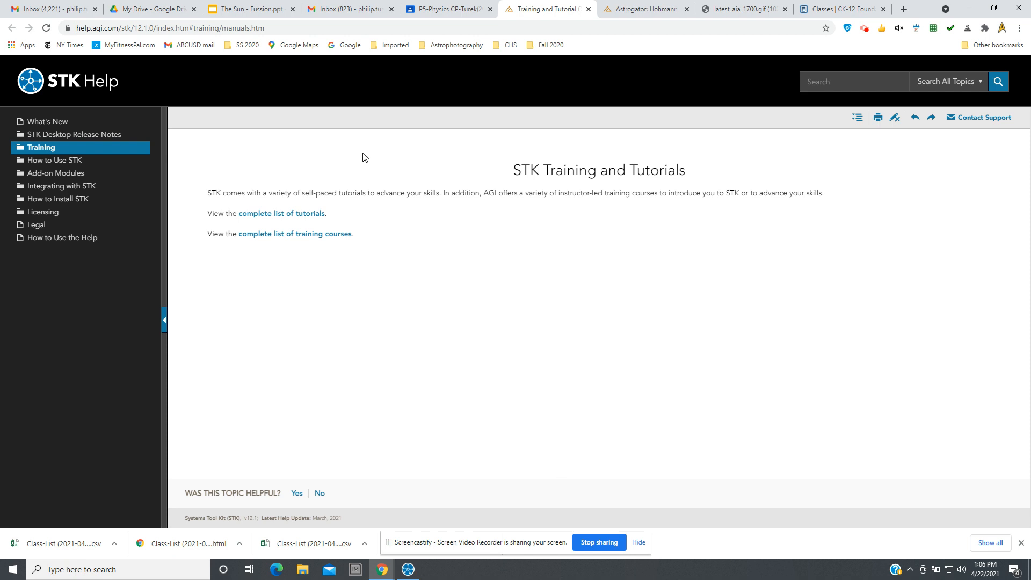
left_click(284, 214)
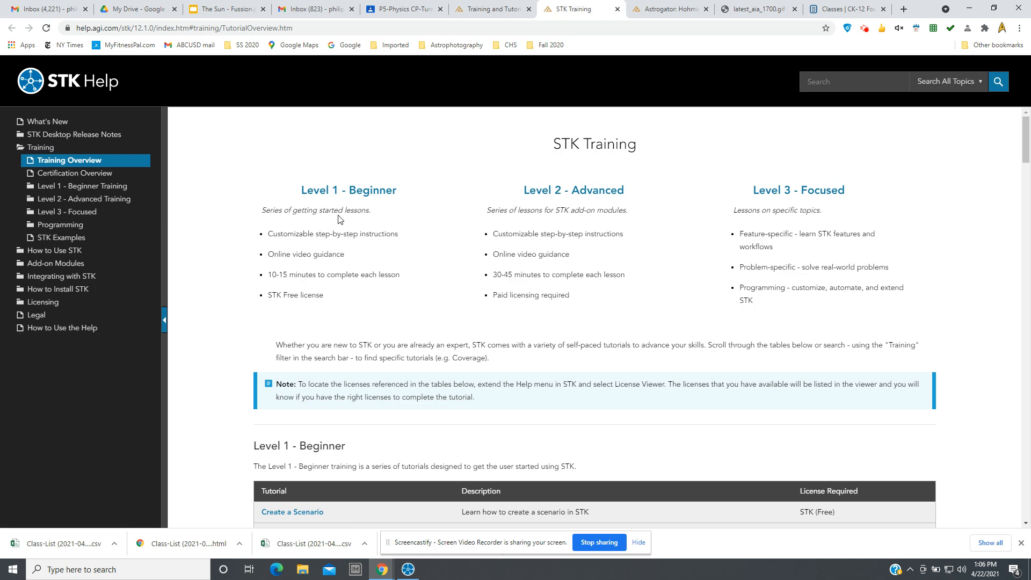
scroll(339, 214, "down", 10)
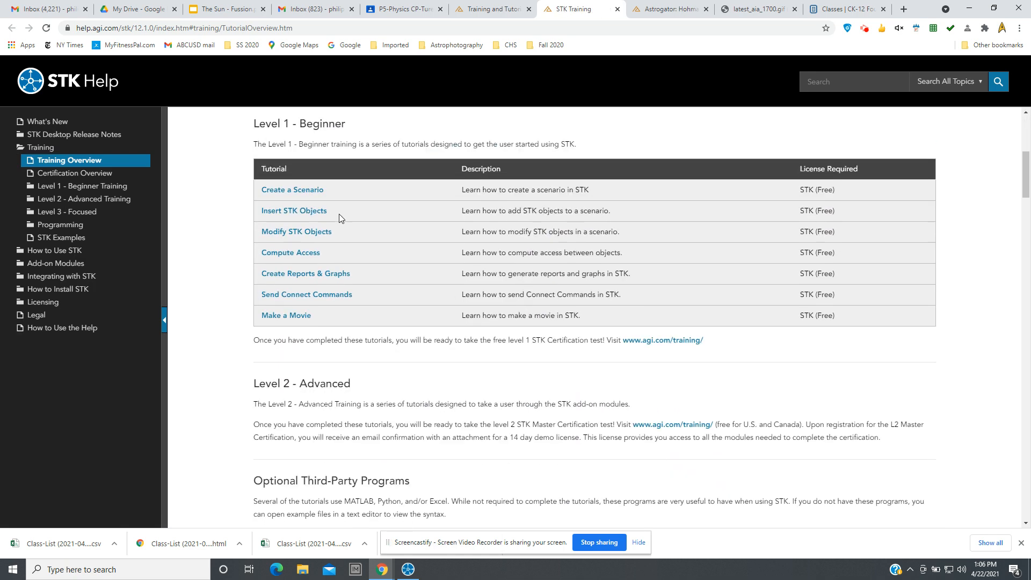
scroll(339, 213, "down", 20)
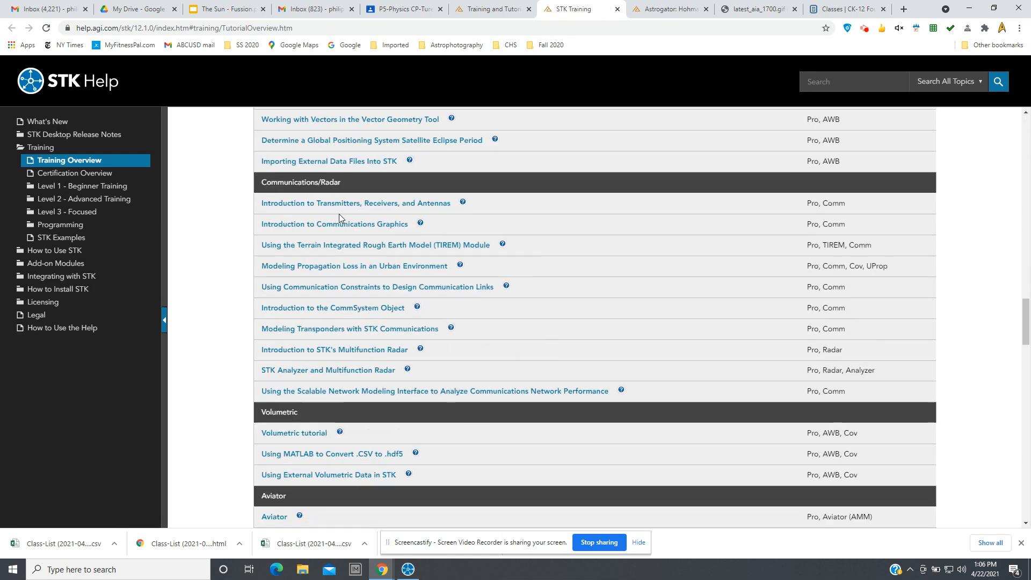
scroll(339, 213, "down", 3)
scroll(298, 201, "up", 1)
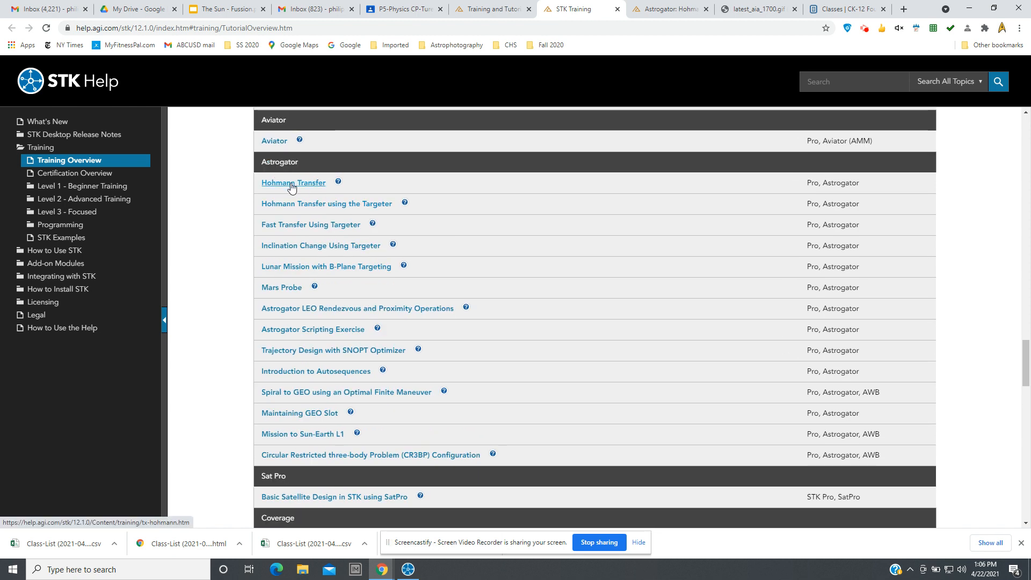
Examine the Astrogator Hohmann Transfer tutorial page, covering its introduction, setup instructions and the section on constructing the MCS.
left_click(644, 10)
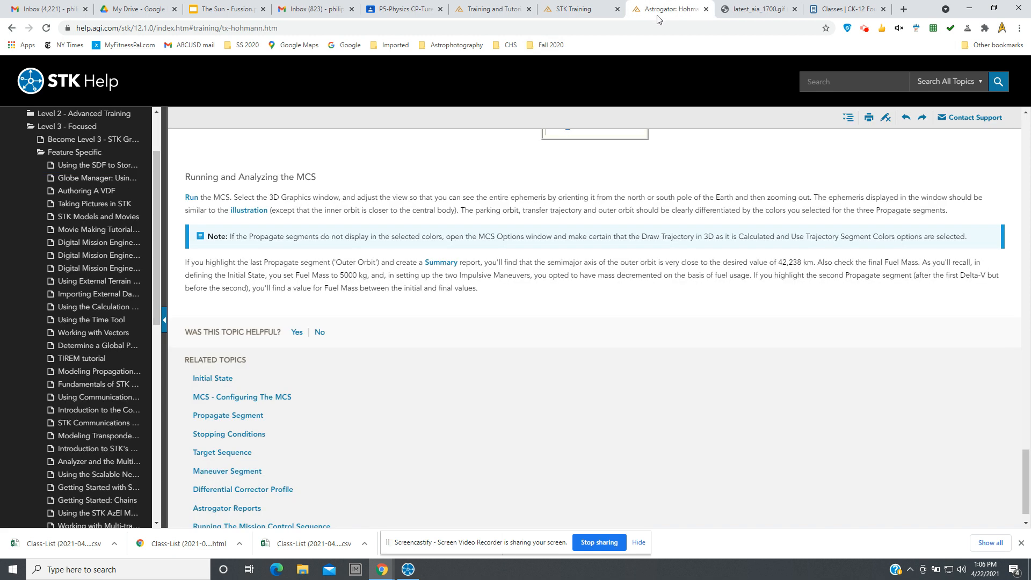
scroll(596, 317, "up", 20)
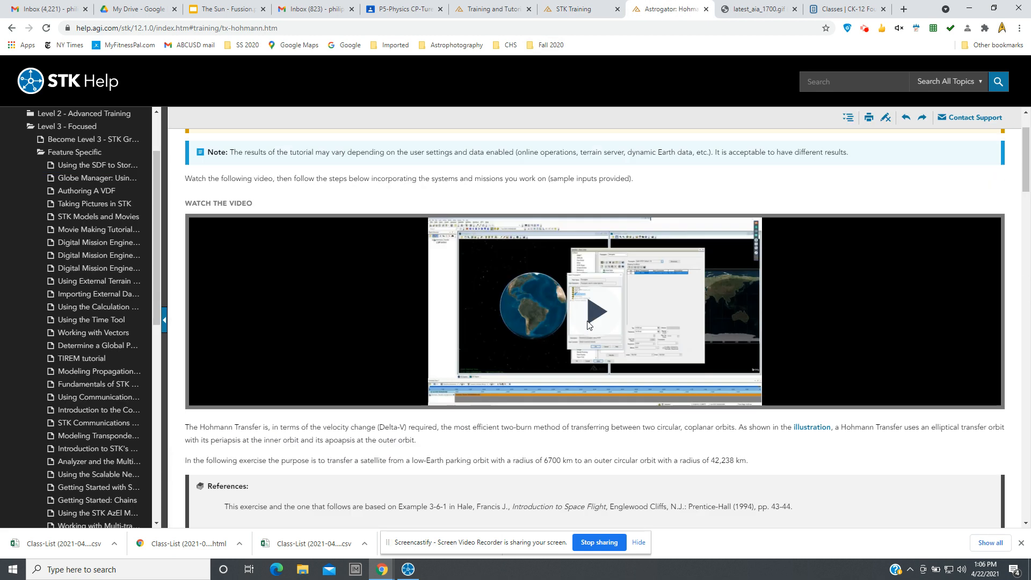
scroll(588, 325, "down", 2)
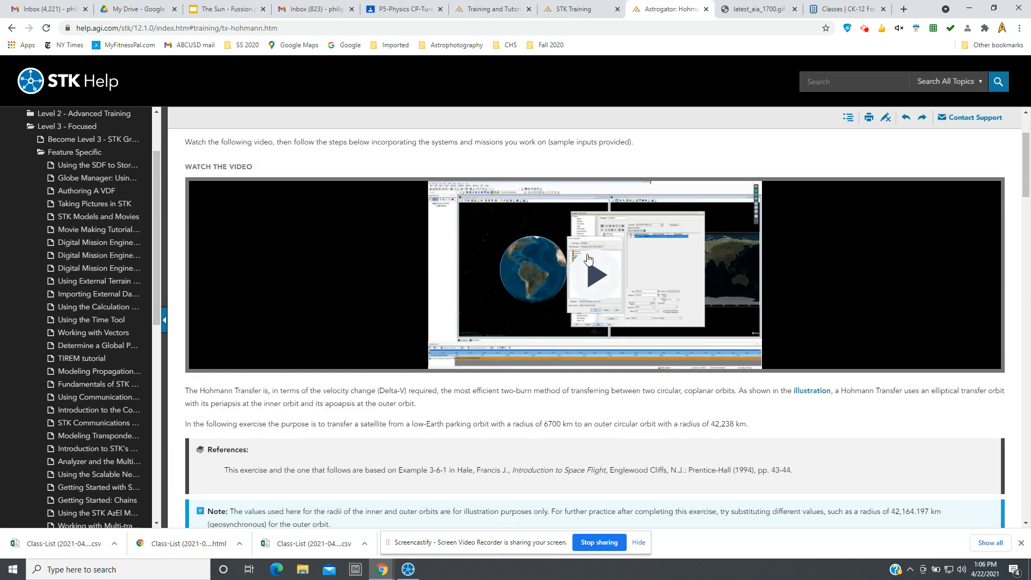
scroll(606, 284, "down", 3)
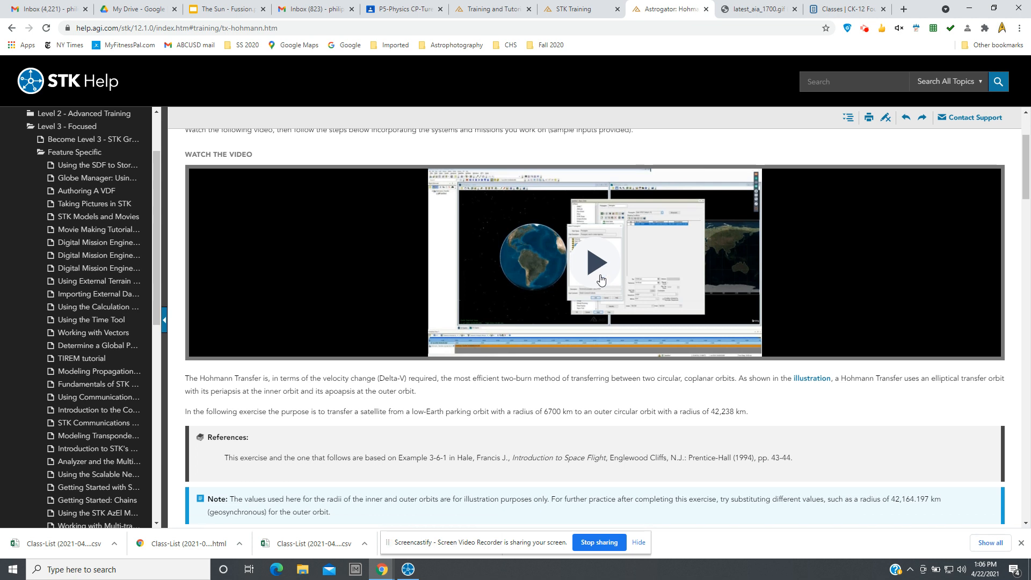
scroll(454, 320, "down", 2)
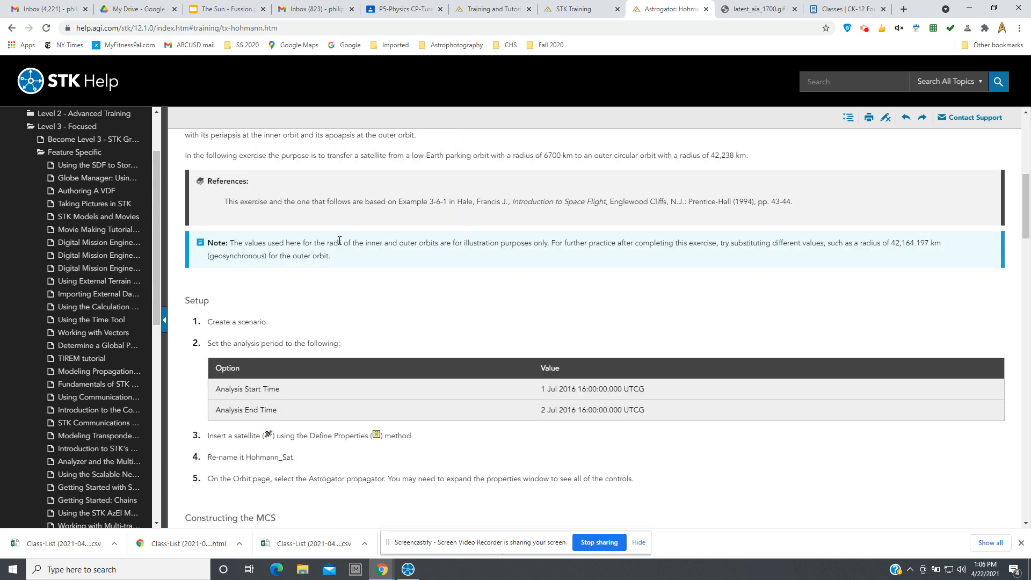
scroll(339, 240, "down", 1)
scroll(339, 240, "down", 4)
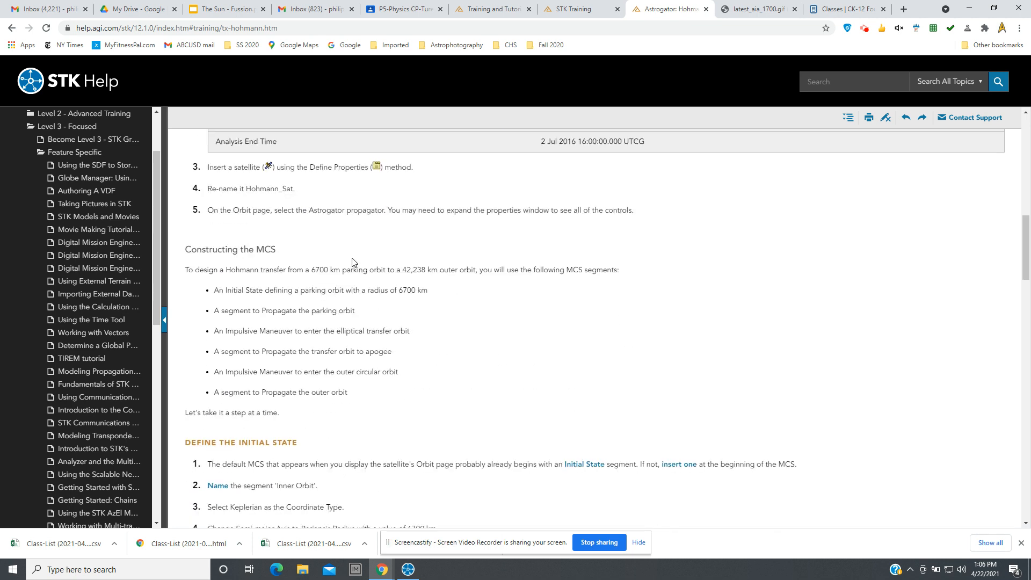
scroll(352, 262, "up", 5)
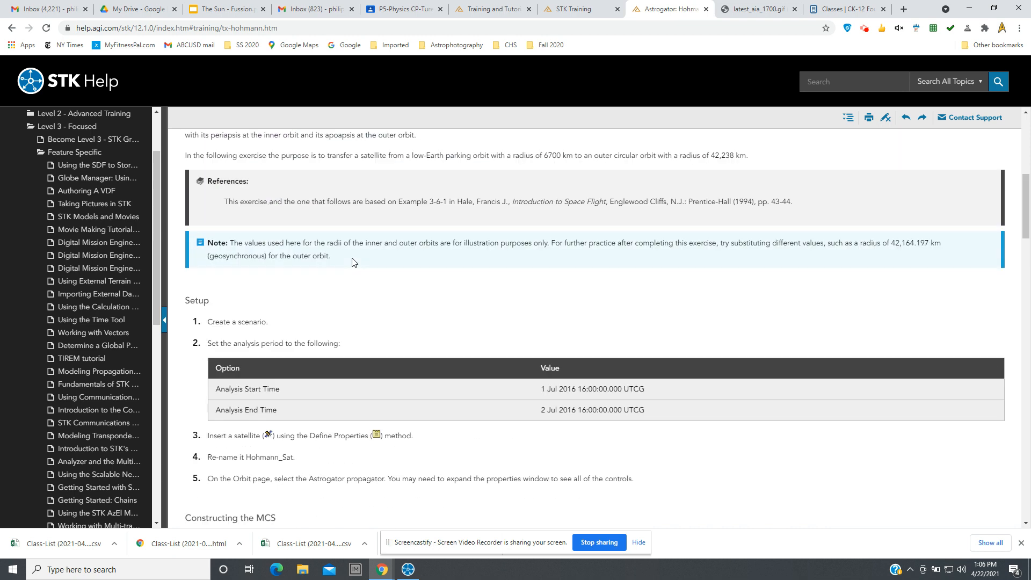
scroll(352, 261, "up", 4)
scroll(352, 262, "down", 3)
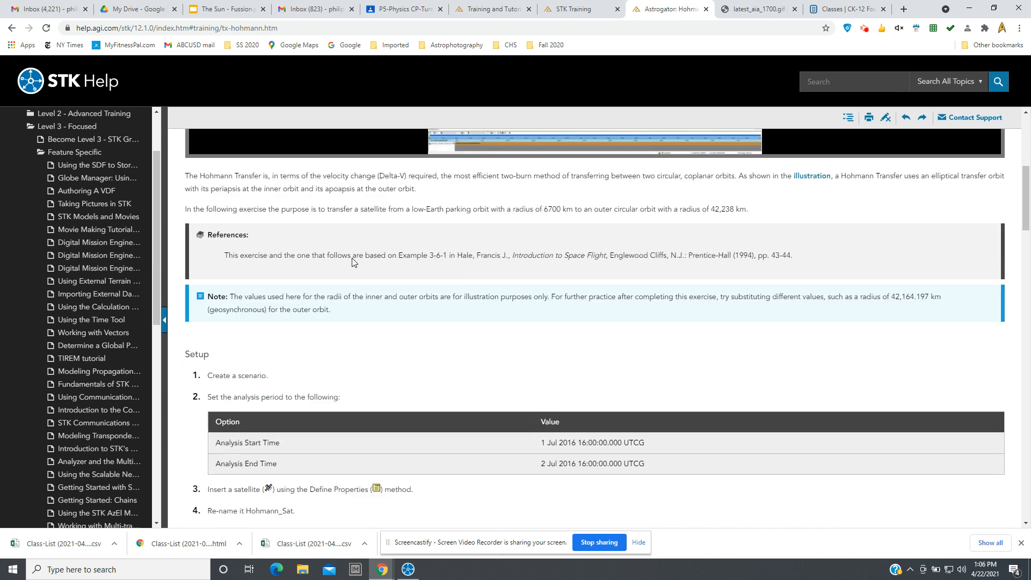
Switch to STK and create a scenario named HohmannTutorial with the stop date set to 25 Apr 2021.
left_click(408, 569)
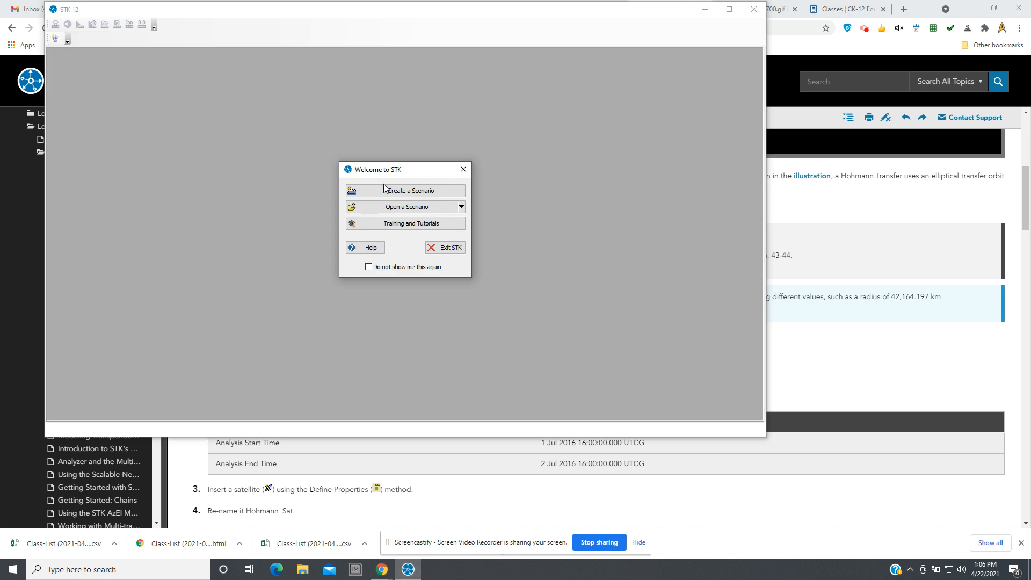
left_click(391, 191)
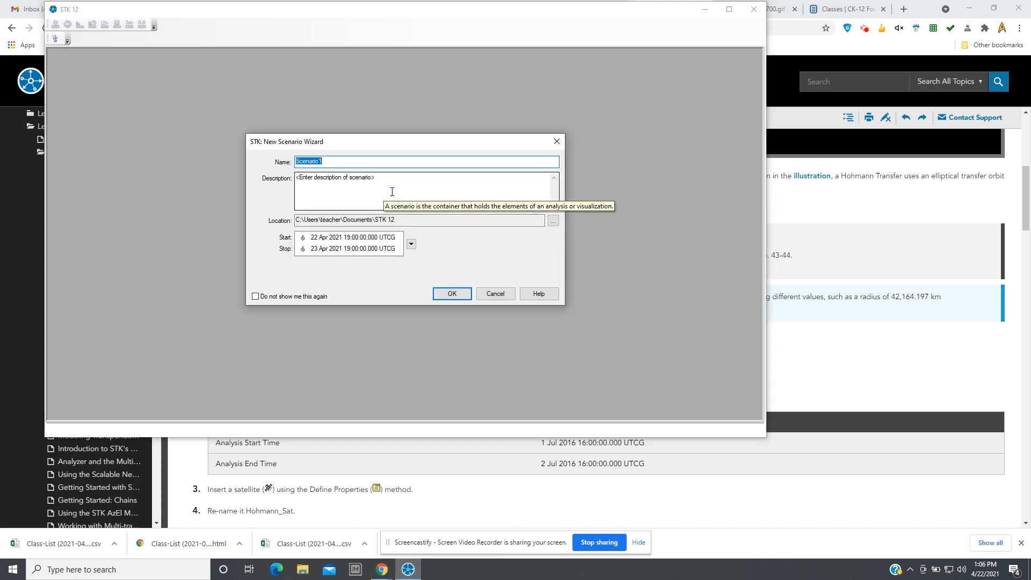
type("Hohmann")
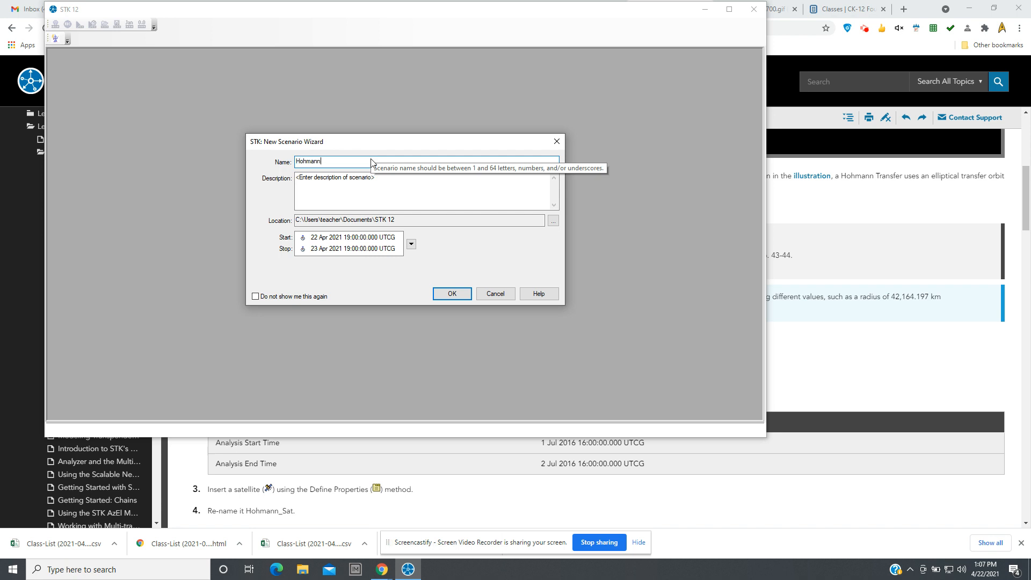
type("Tutorial")
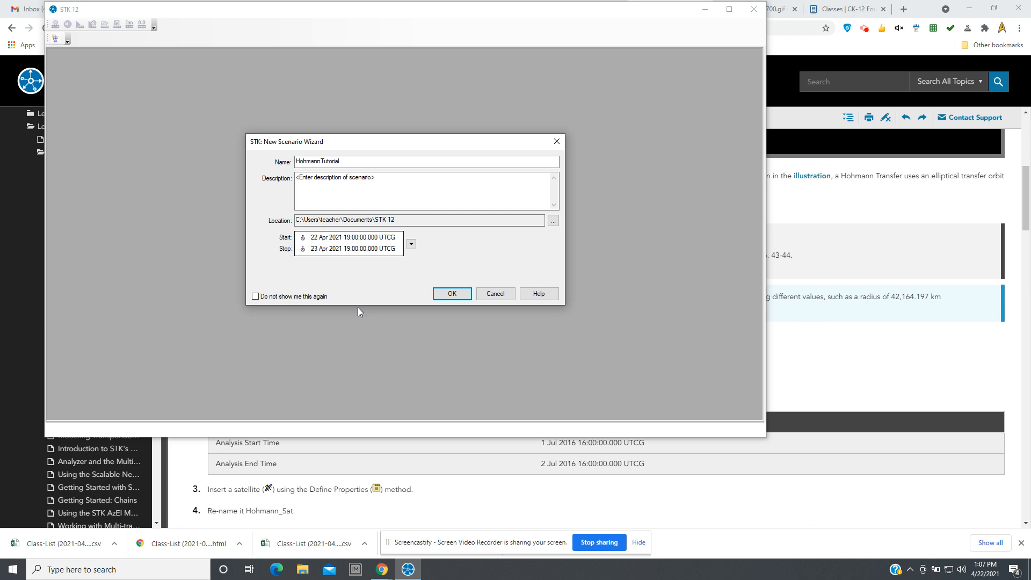
key("BackSpace")
type("5")
left_click(452, 294)
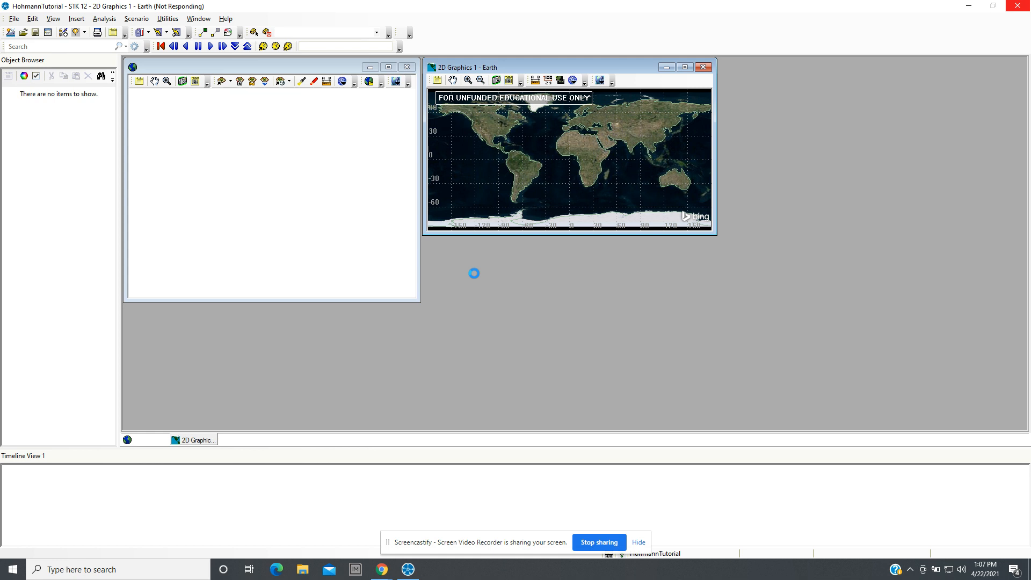
Insert a satellite into the scenario with the Define Properties method and close the object insertion dialog.
left_click(637, 542)
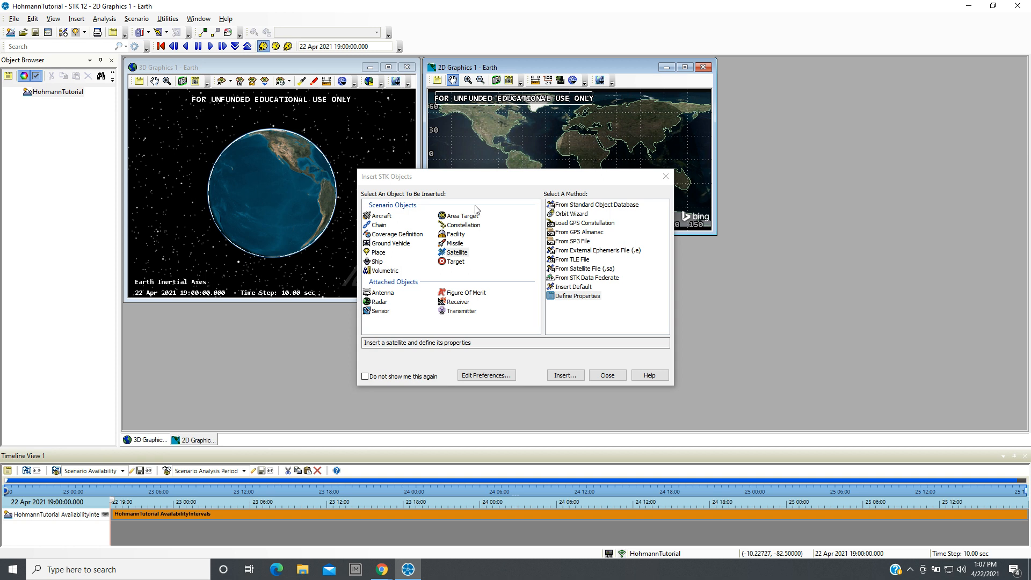
left_click(449, 253)
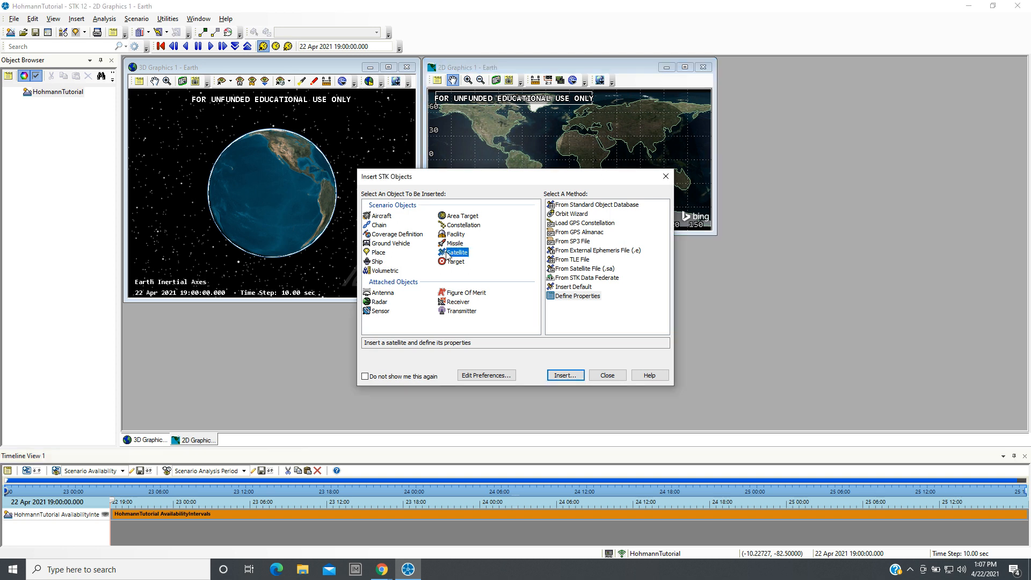
left_click(552, 299)
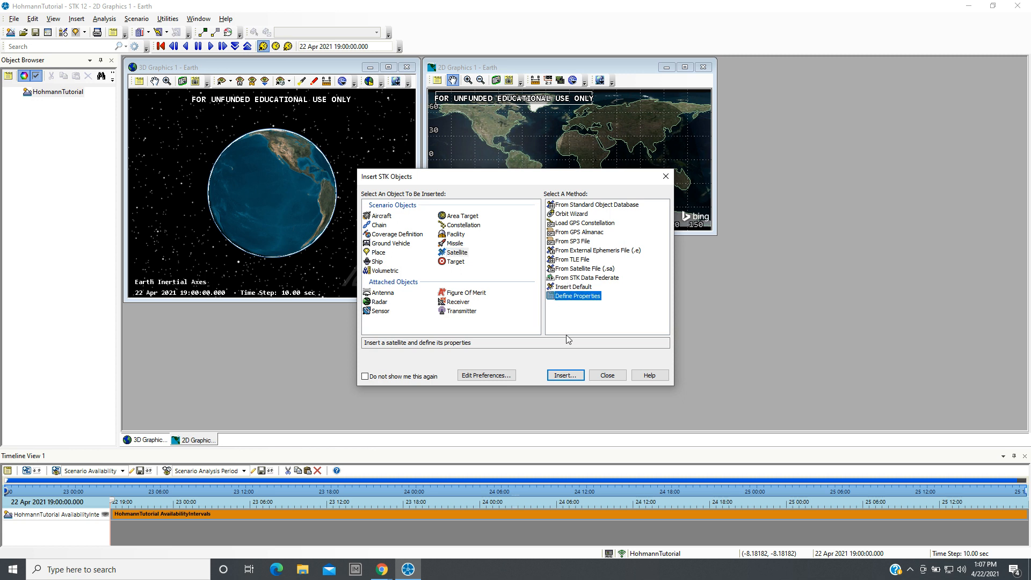
left_click(566, 375)
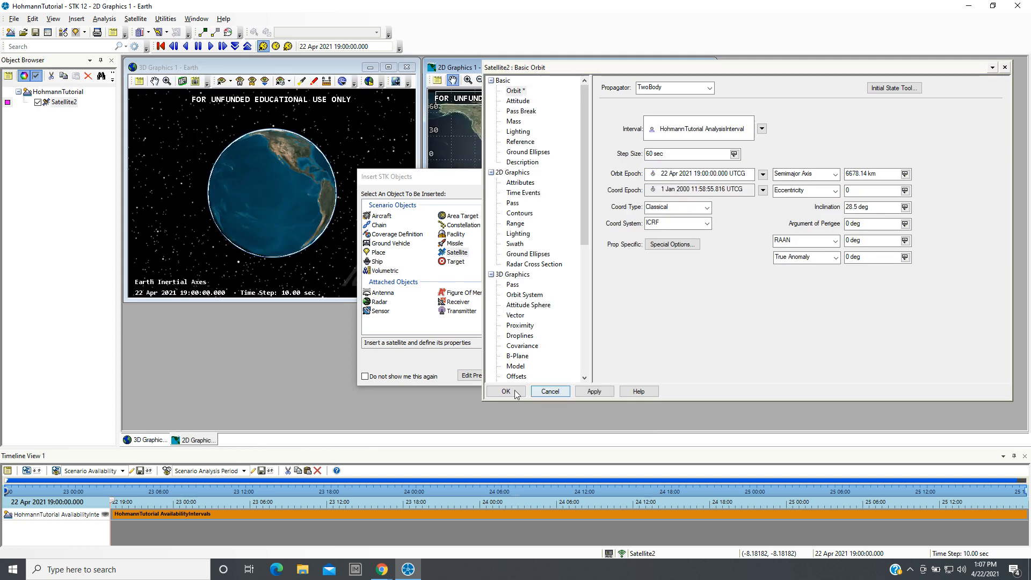
left_click(429, 178)
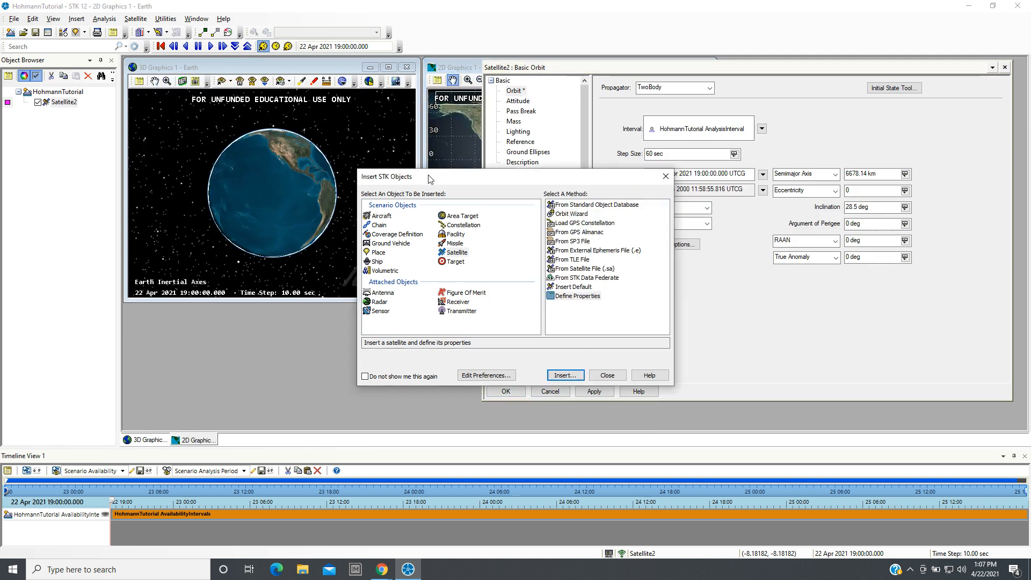
left_click(607, 375)
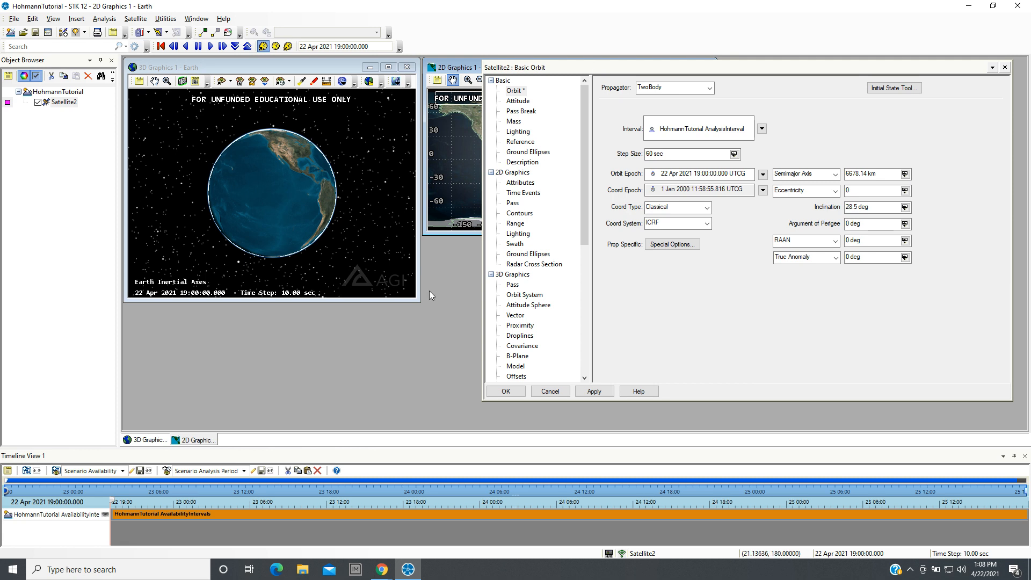
Enlarge the 3D Graphics window and arrange the narrowed satellite orbit properties window beside it.
left_click_drag(417, 300, 486, 417)
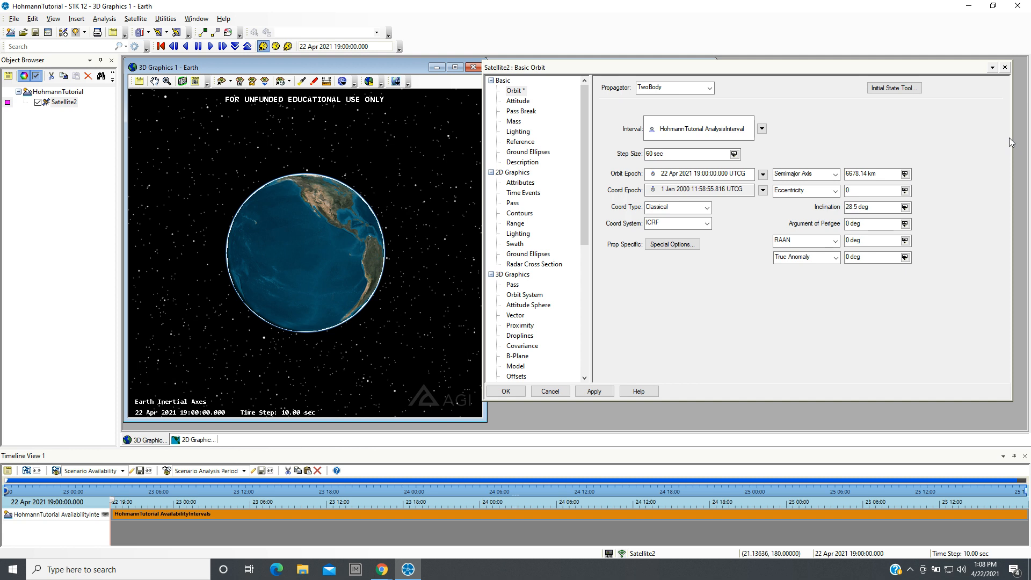
left_click_drag(1012, 143, 927, 143)
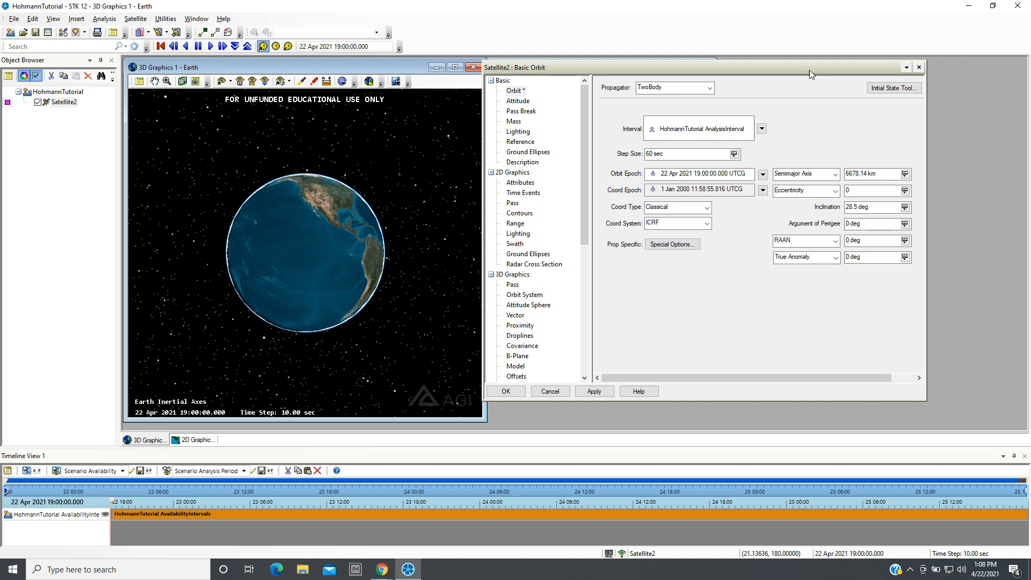
left_click_drag(813, 65, 905, 65)
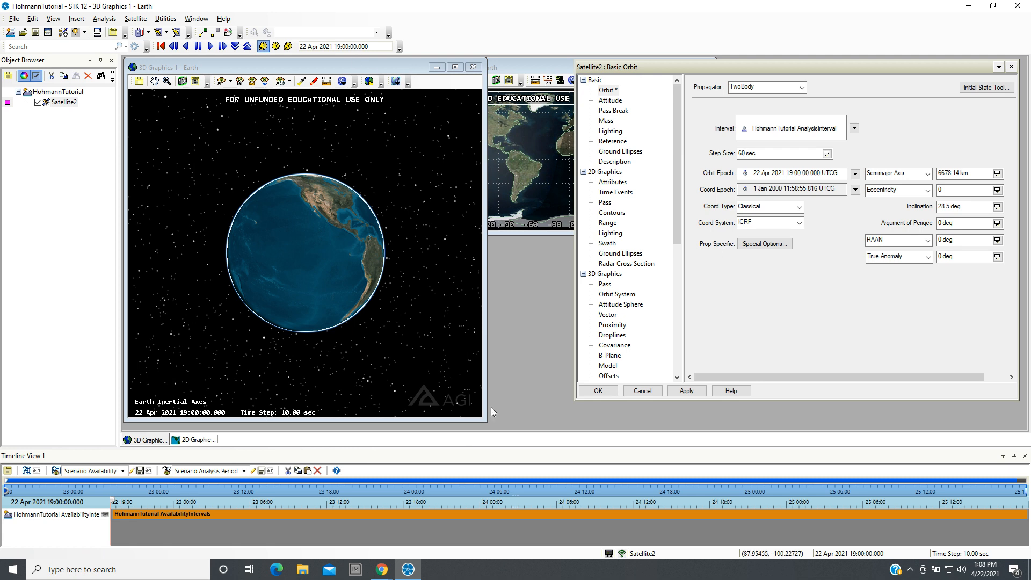
left_click_drag(483, 414, 581, 431)
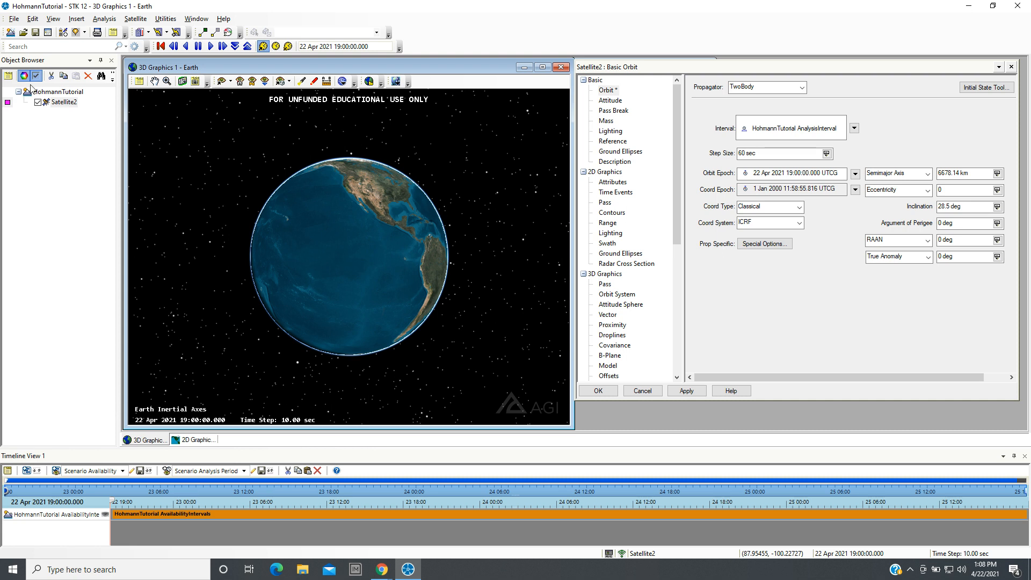
Rename the satellite in the scenario tree to Hohmann_Sat.
left_click(64, 102)
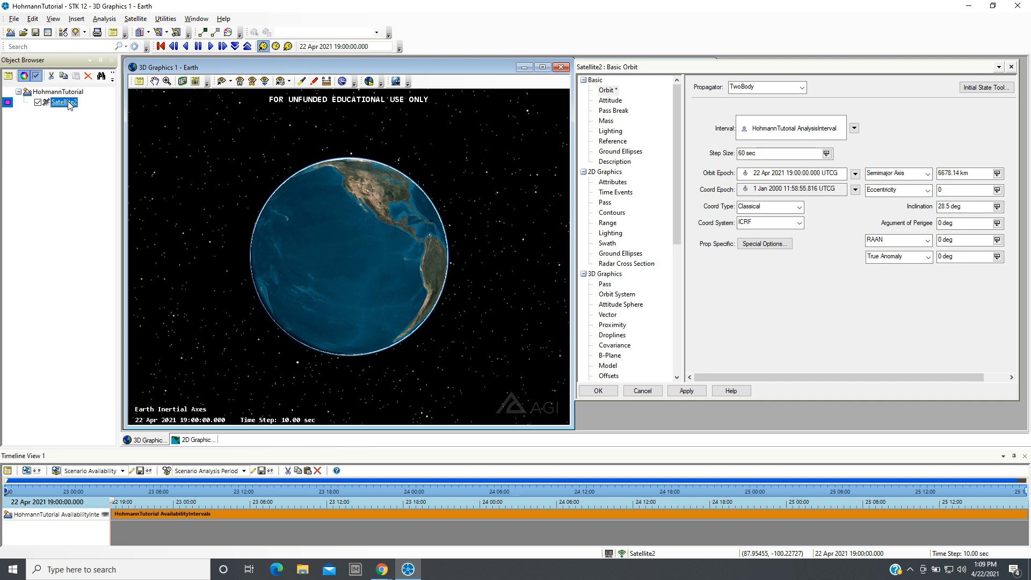
key("Up")
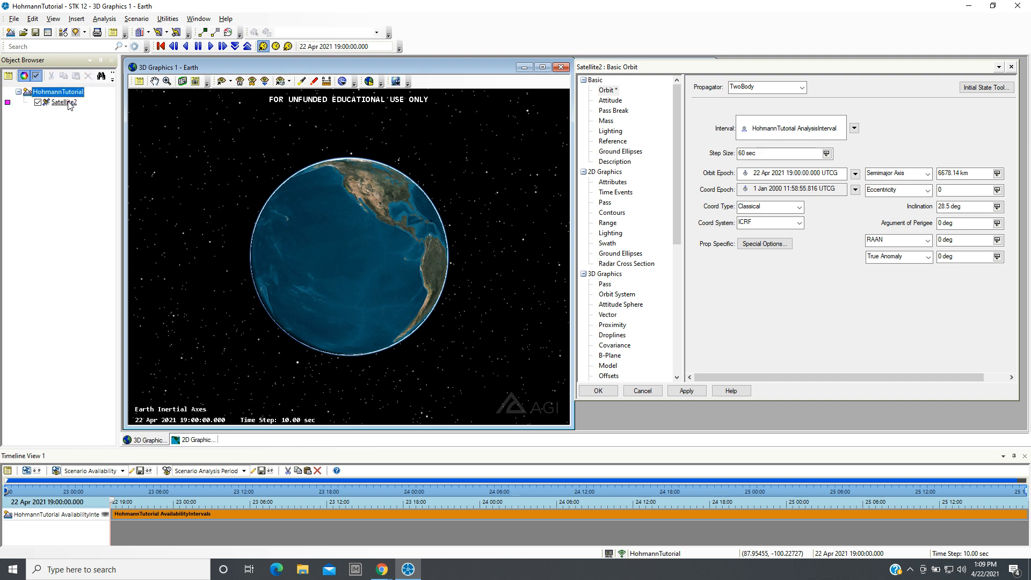
left_click(66, 102)
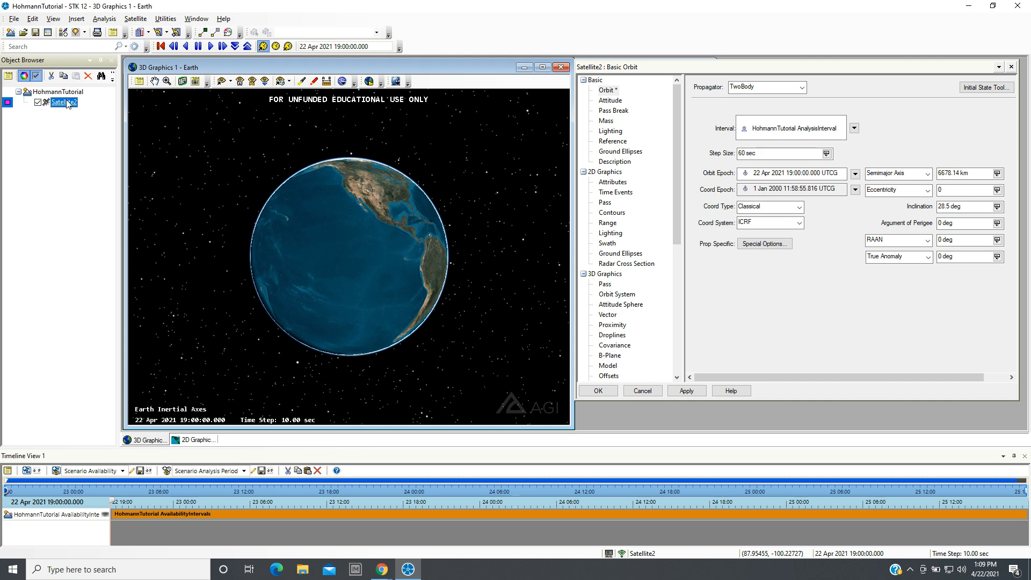
left_click(64, 102)
type("Hohmann_Sat")
key("Return")
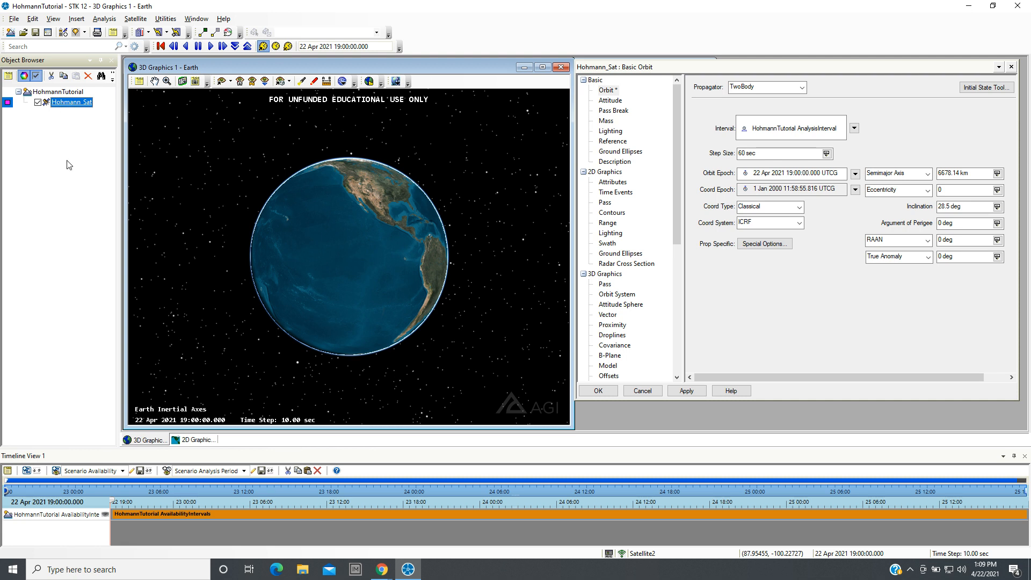
Orient the 3D view to look down on Earth's north pole and zoom out to show the surrounding space.
left_click_drag(372, 196, 380, 352)
left_click_drag(412, 363, 417, 362)
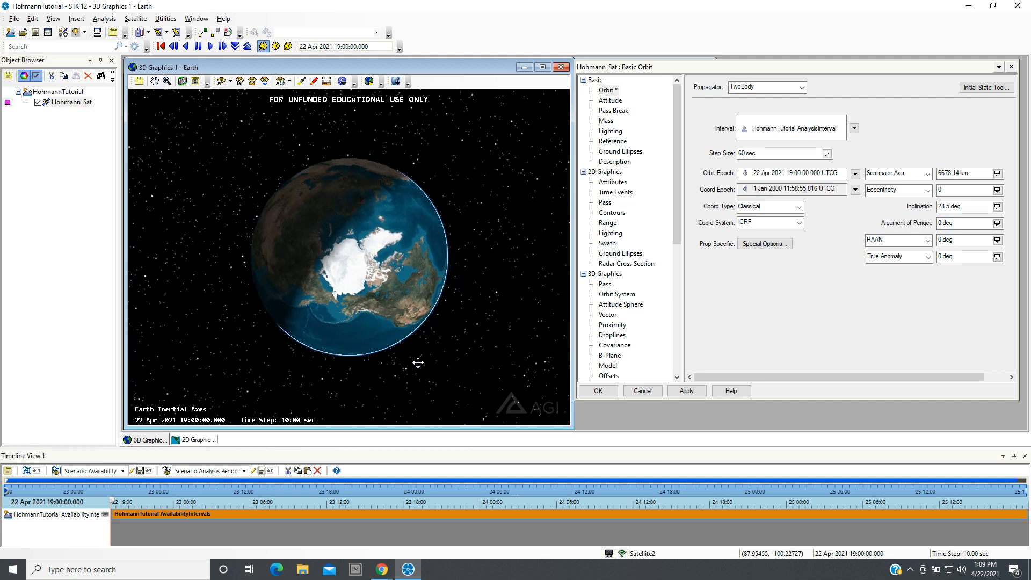
left_click_drag(373, 330, 349, 340)
scroll(353, 325, "down", 5)
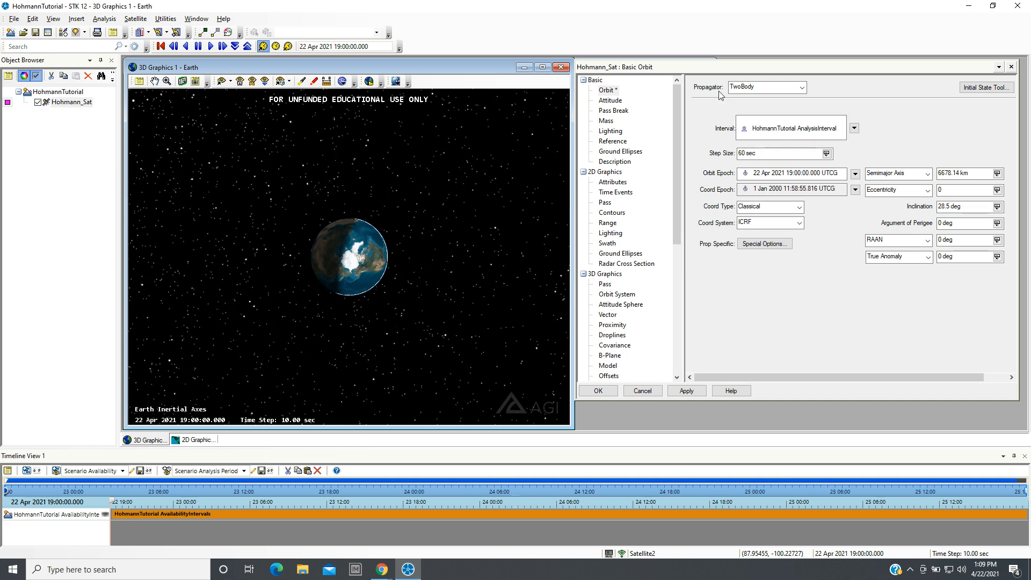
Set the satellite's orbit propagator to Astrogator.
left_click(728, 67)
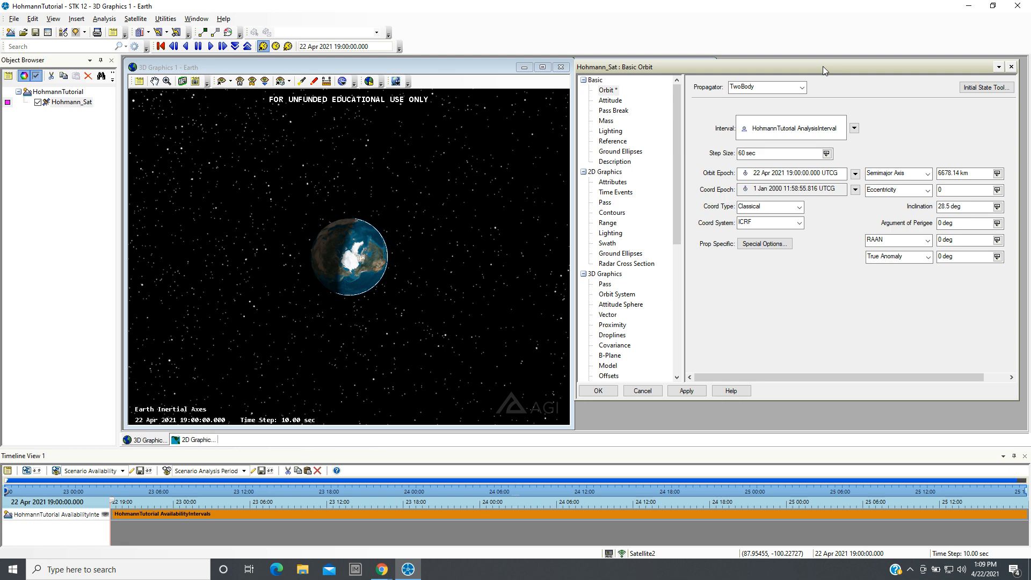
left_click(802, 87)
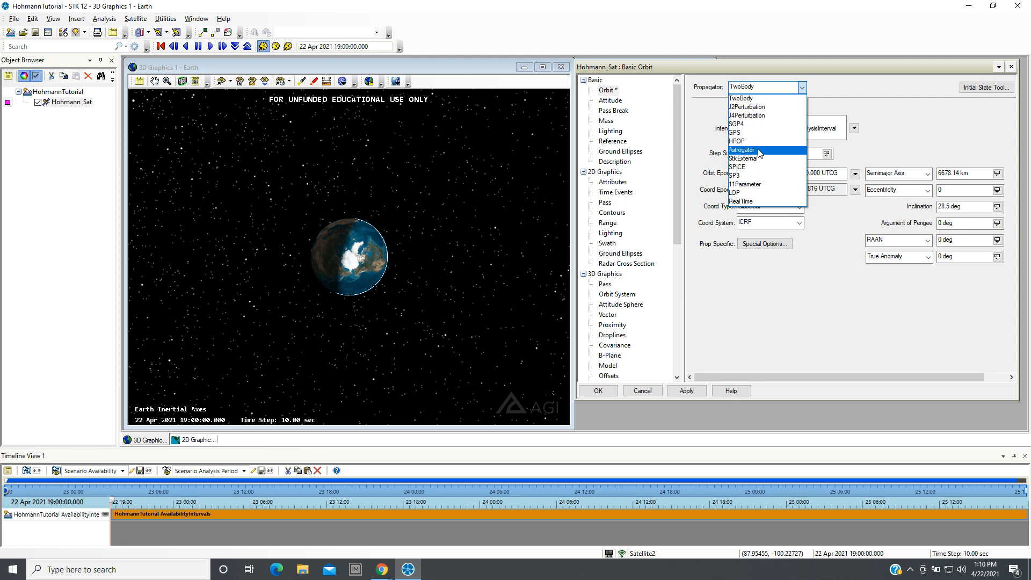
left_click(759, 153)
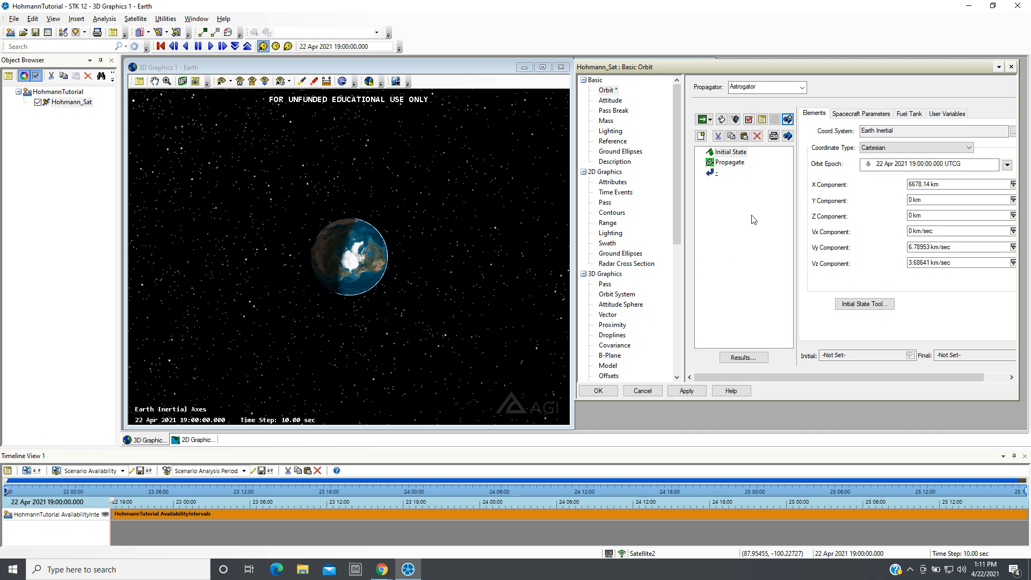
Rename the Initial State segment of the mission control sequence to Inner_Orbit.
left_click(729, 153)
left_click(729, 153)
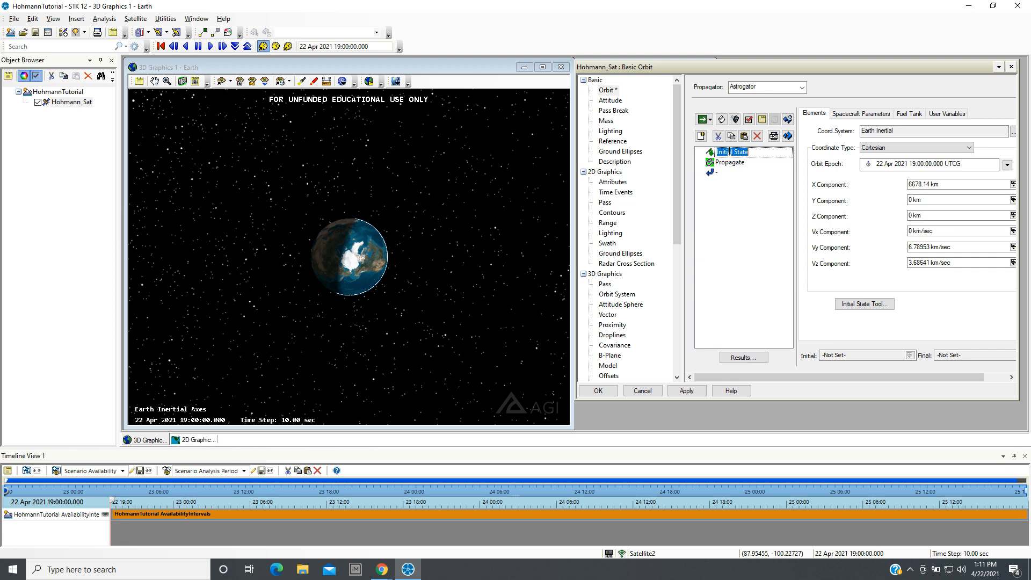
type("Inner Orbit")
key("Return")
Widen the satellite's orbit properties window so the full value fields are visible, and shift it closer to the 3D view.
mouse_move(919, 63)
left_mouse_down()
mouse_move(892, 69)
mouse_move(899, 63)
left_mouse_up()
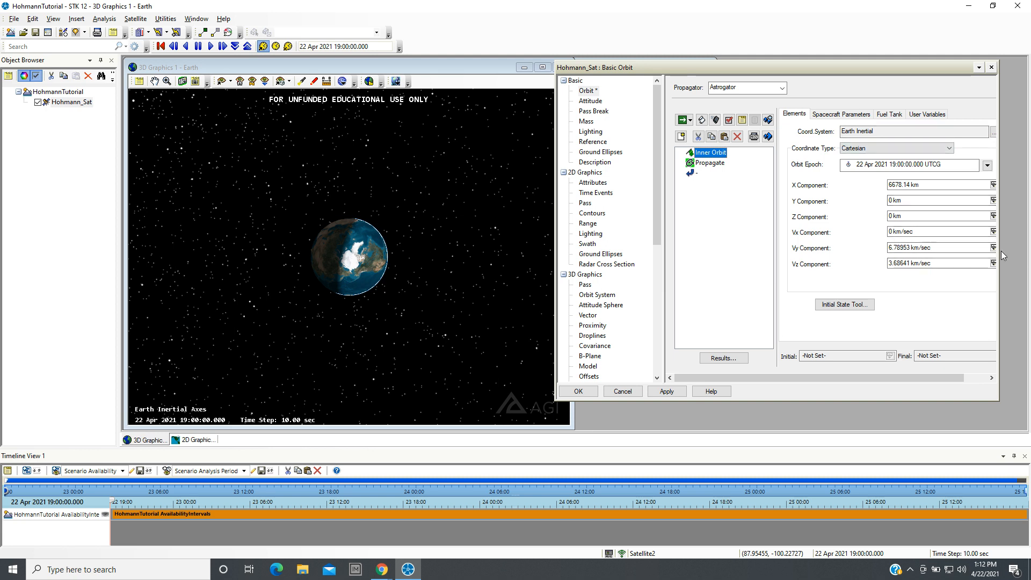
left_click_drag(999, 280, 1024, 280)
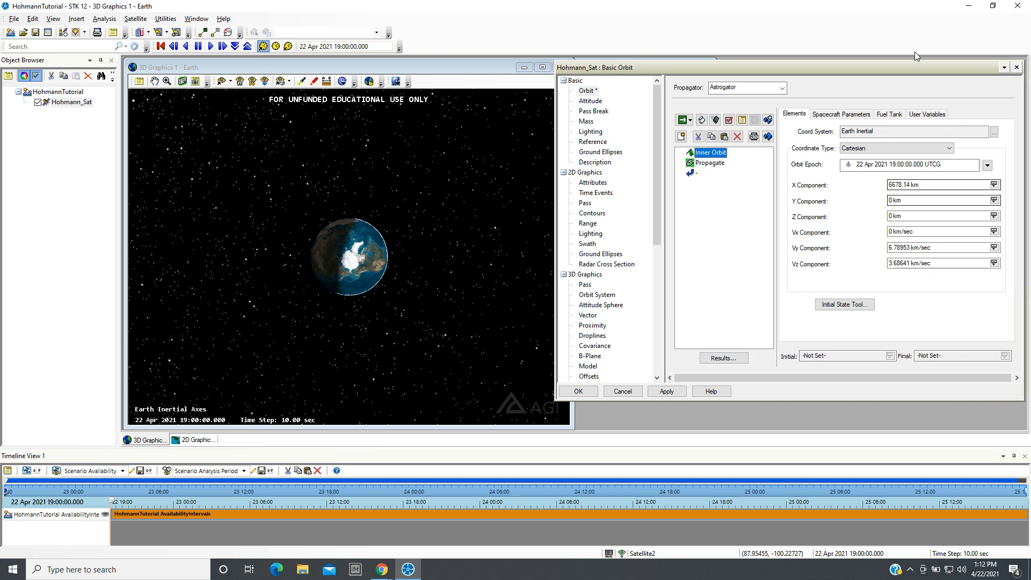
left_click_drag(920, 67, 867, 64)
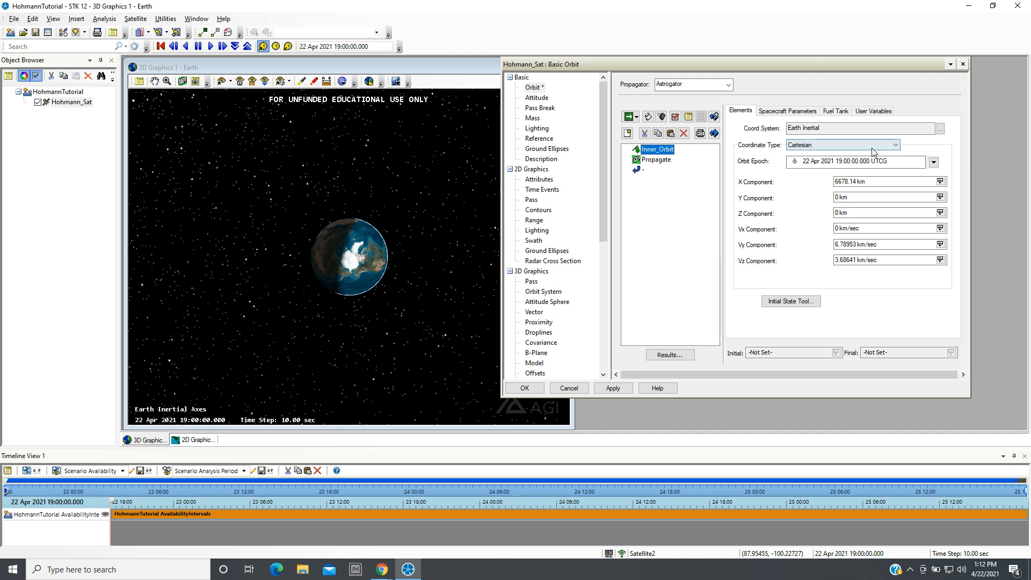
Set the coordinate type of the Inner_Orbit segment to Keplerian.
left_click(895, 146)
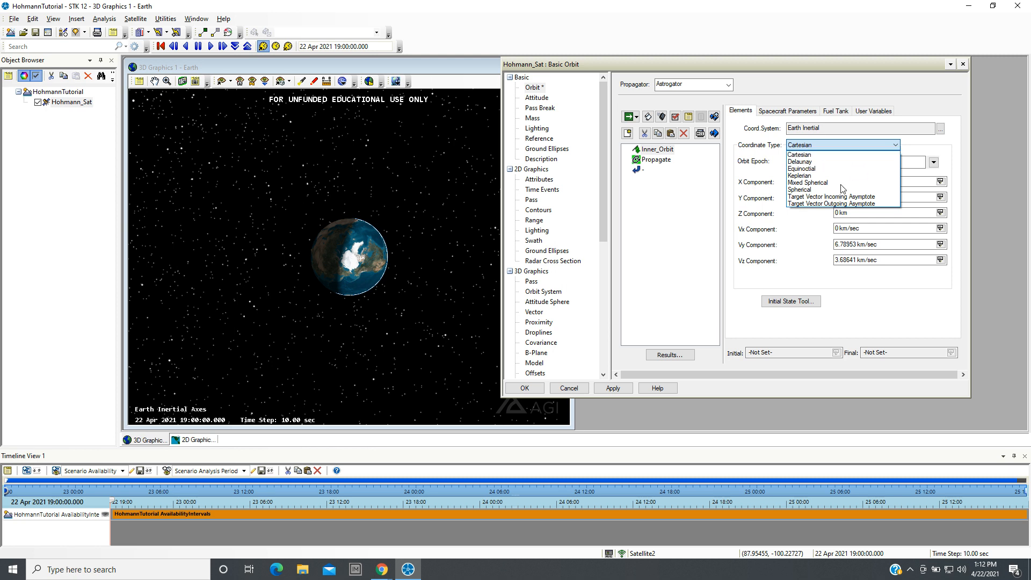
left_click(816, 271)
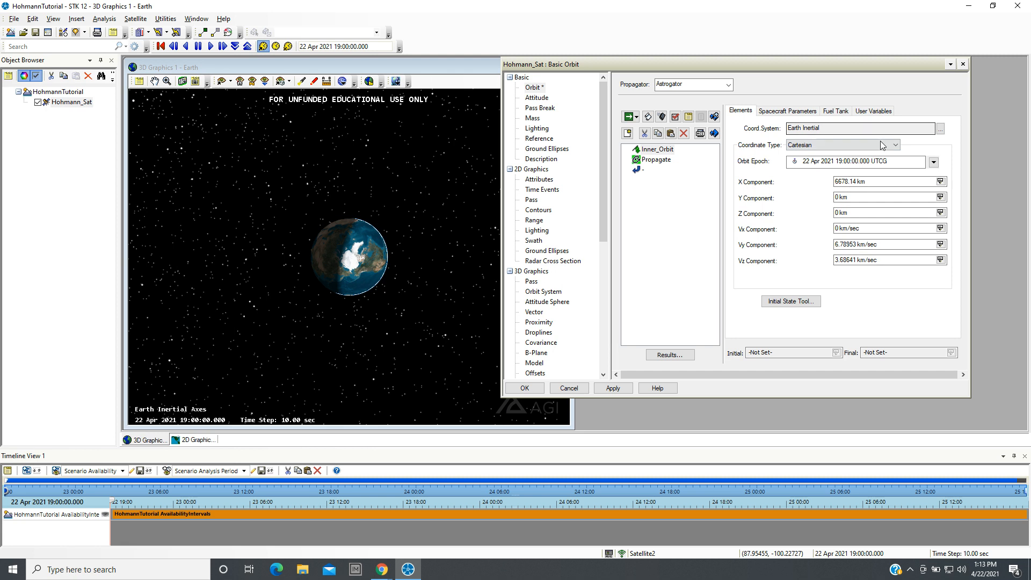
left_click(895, 145)
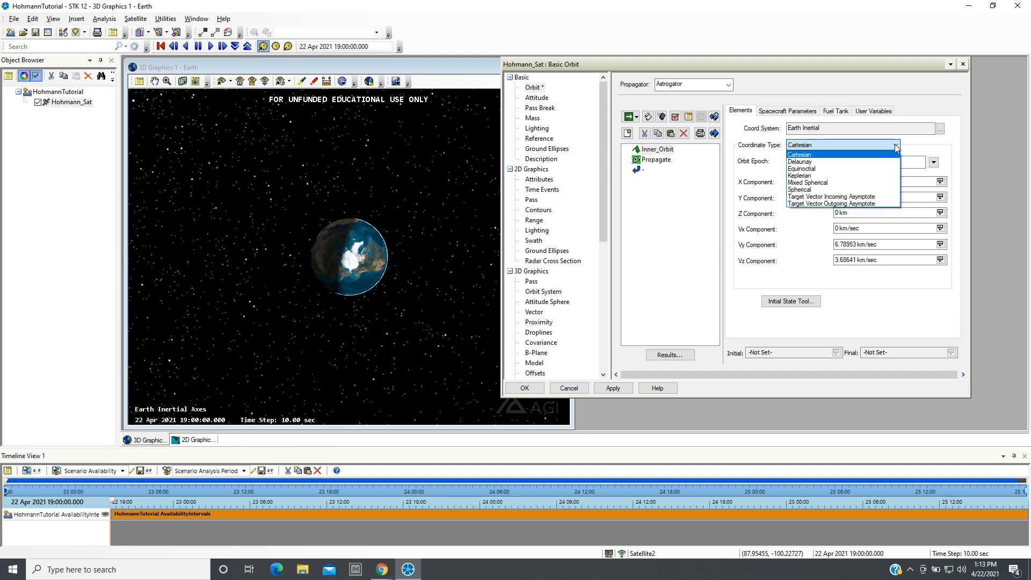
left_click(865, 175)
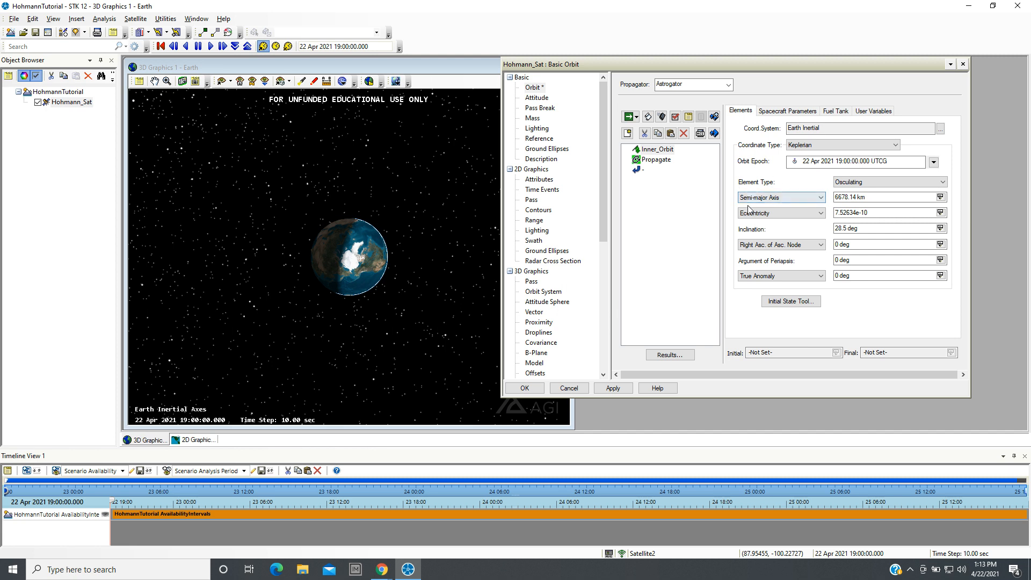
Define the inner orbit's size by Period instead of Semi-major Axis, in hours, and set it to 15.0 hr.
left_click(820, 198)
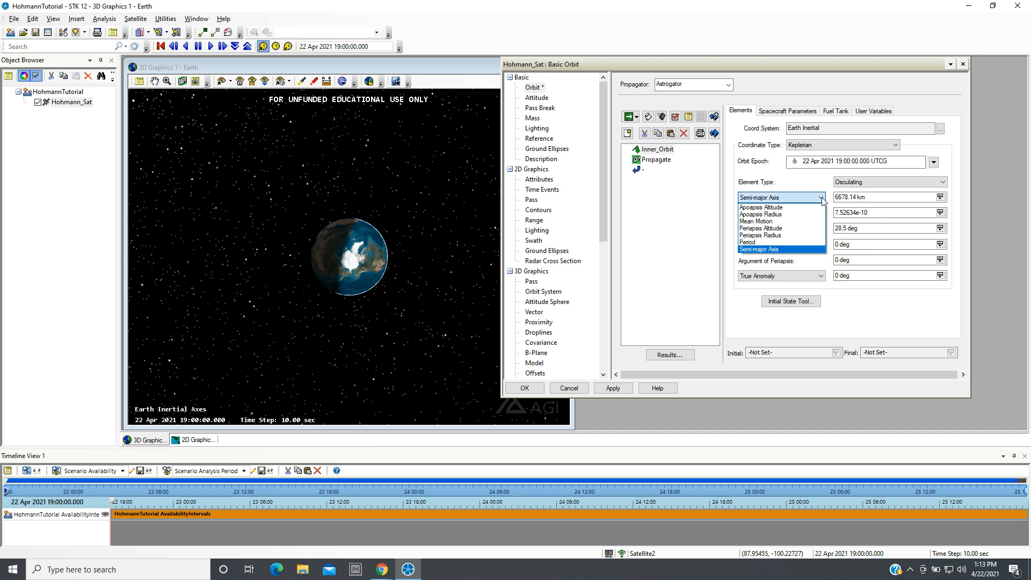
left_click(785, 243)
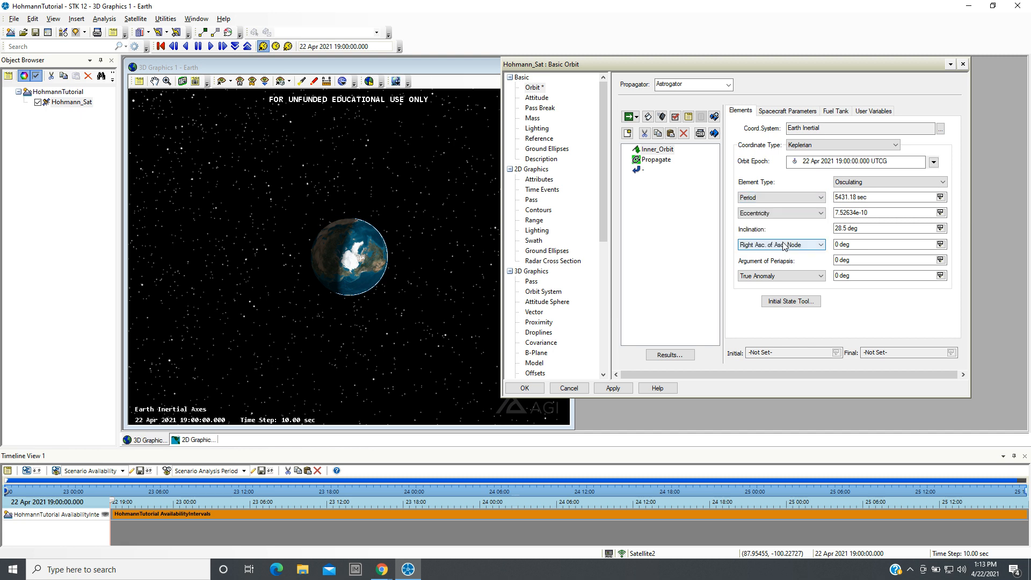
left_click(940, 198)
left_click(918, 246)
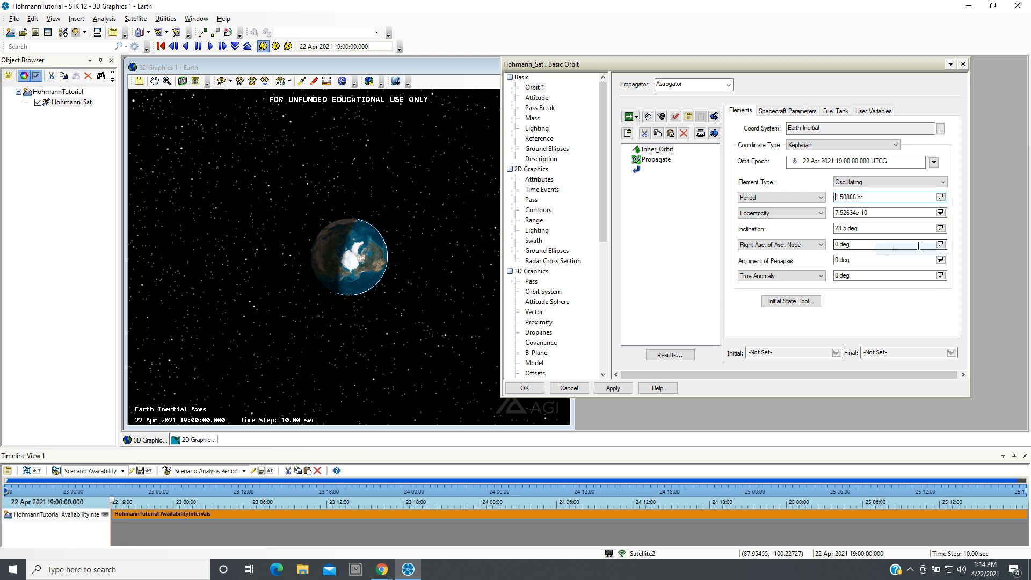
left_click_drag(855, 197, 833, 199)
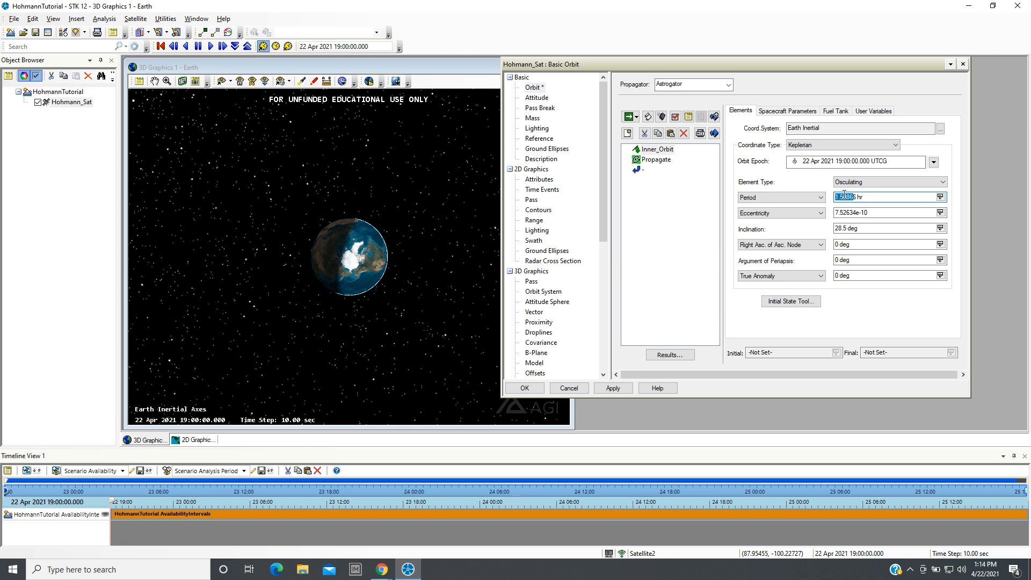
key("BackSpace")
type("15.0")
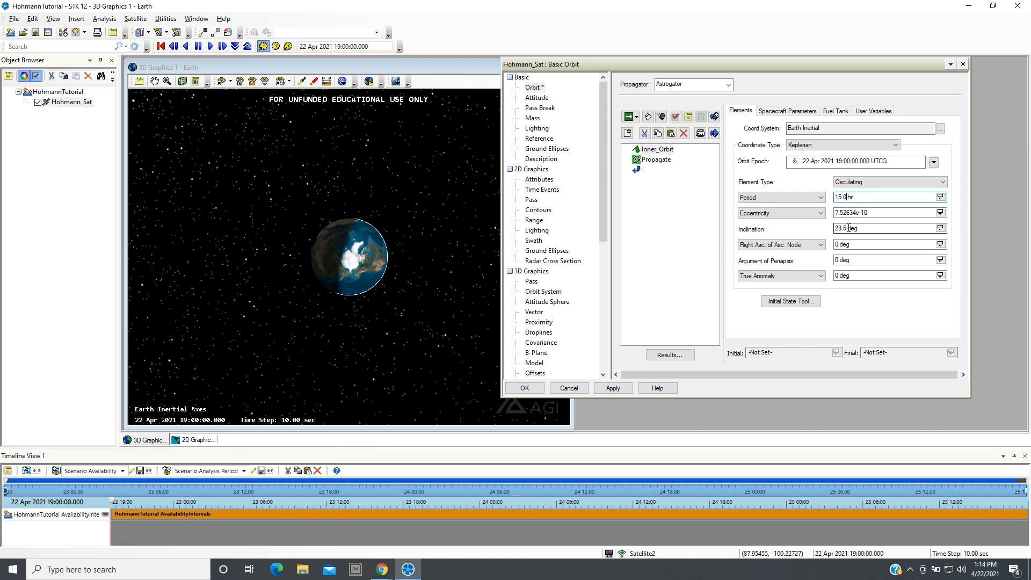
Set both the inclination and the eccentricity of the inner orbit to 0.
double_click(831, 230)
type("0")
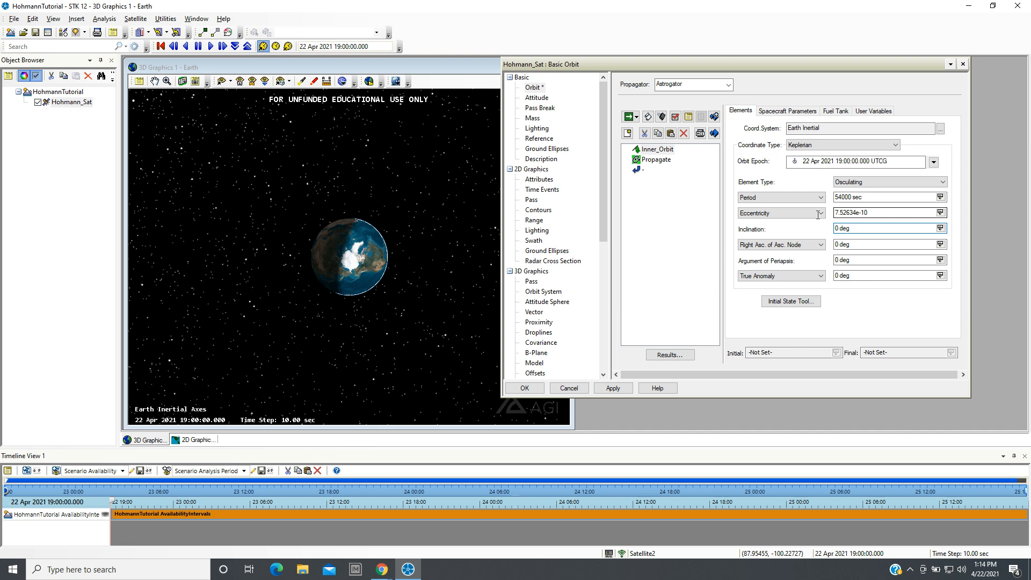
double_click(869, 211)
type("0")
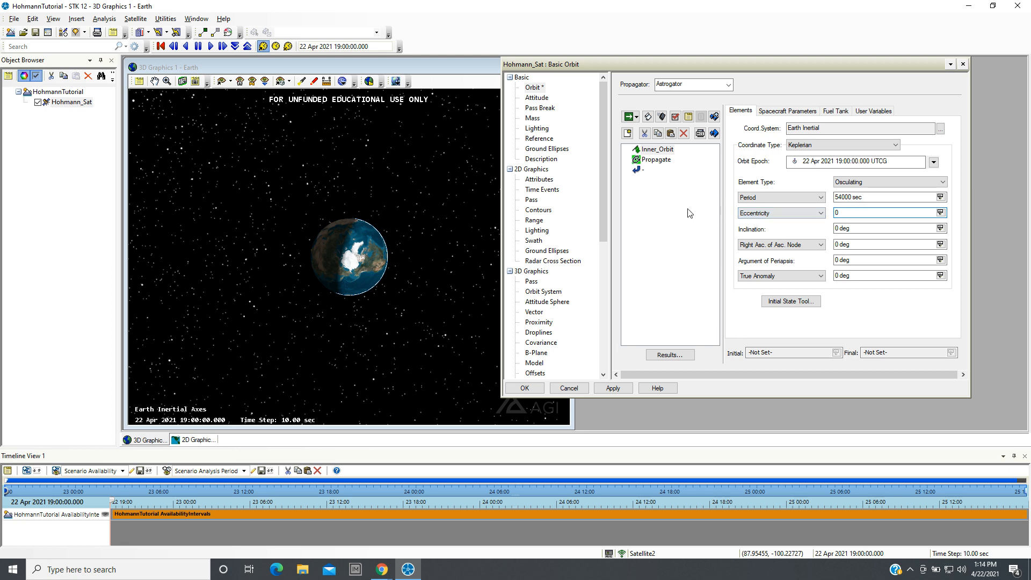
Switch the inner orbit's size element from Period to Semi-major Axis.
left_click(653, 152)
left_click(654, 150)
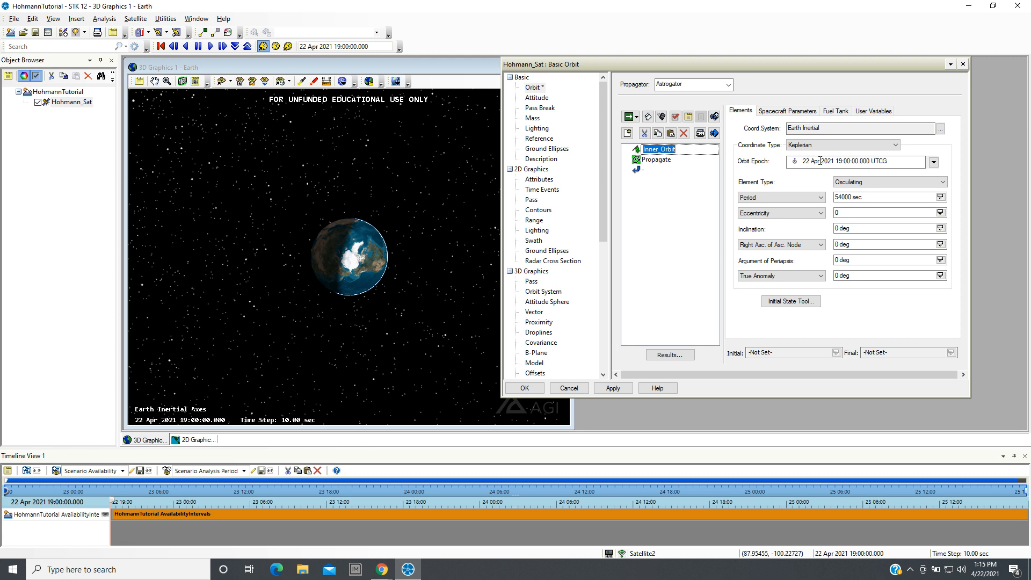
left_click(820, 199)
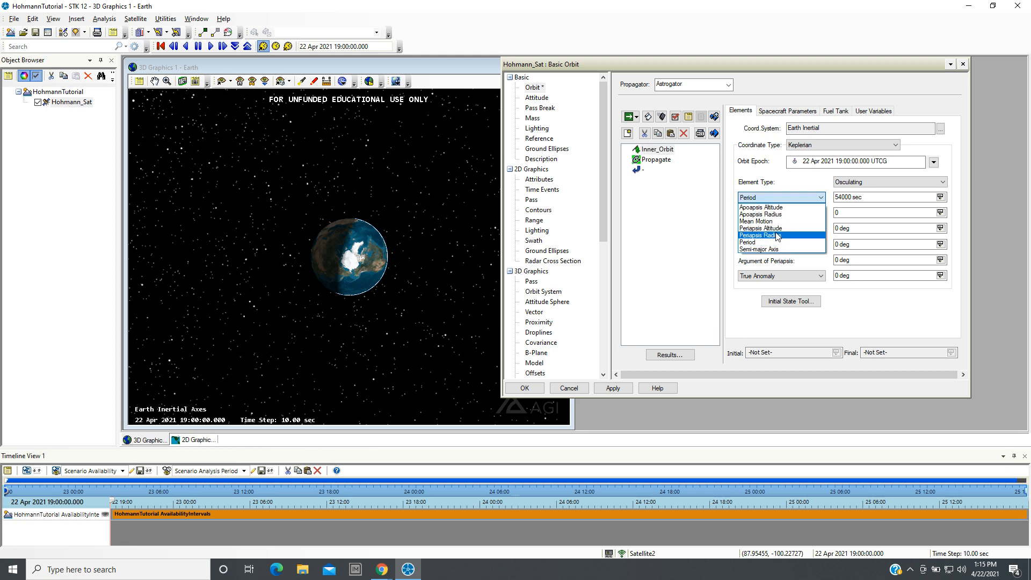
left_click(766, 249)
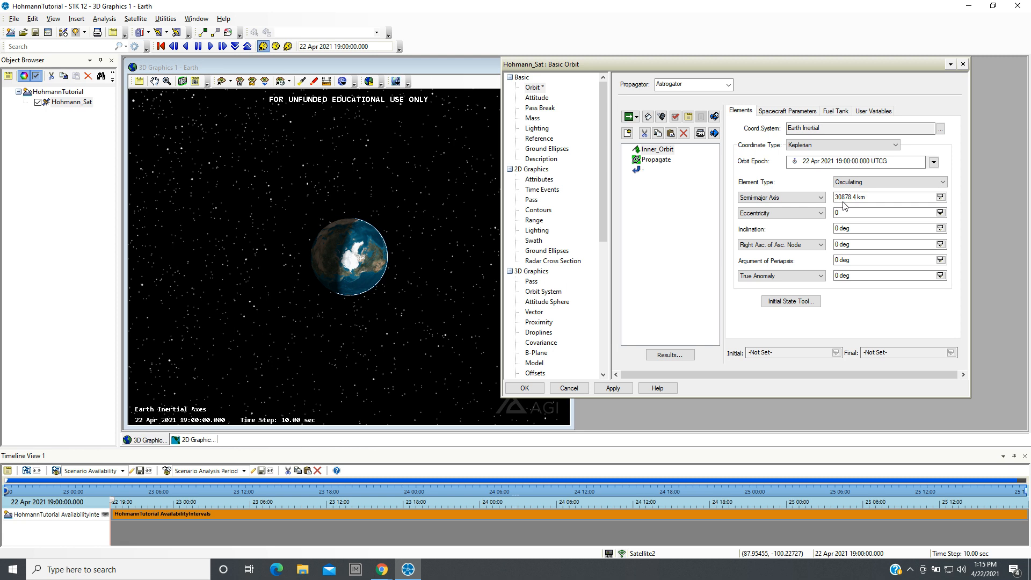
Set the fuel tank's maximum fuel mass to 5000 kg and its fuel mass to 5000 kg for the Inner_Orbit segment.
left_click(651, 150)
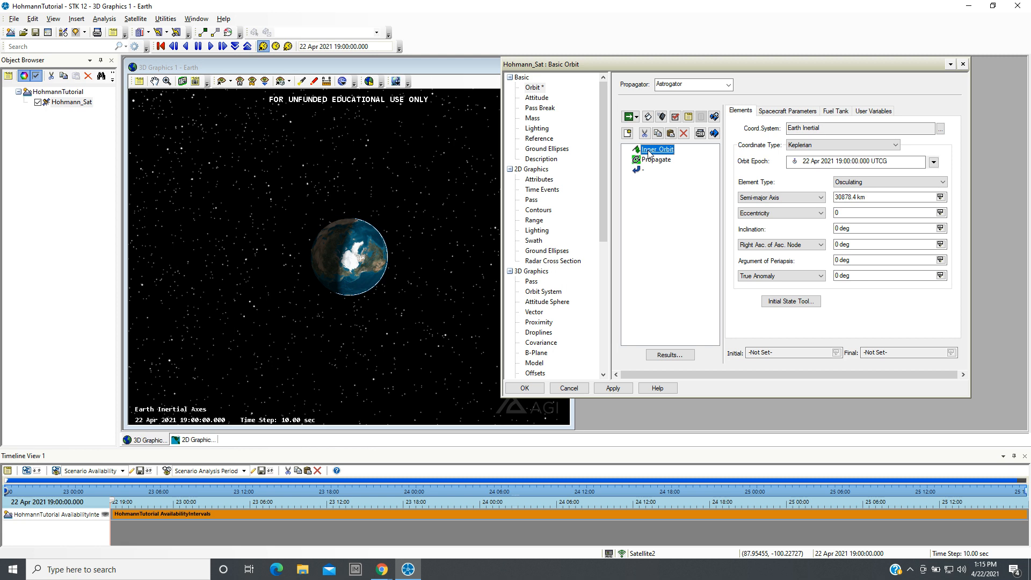
left_click(841, 112)
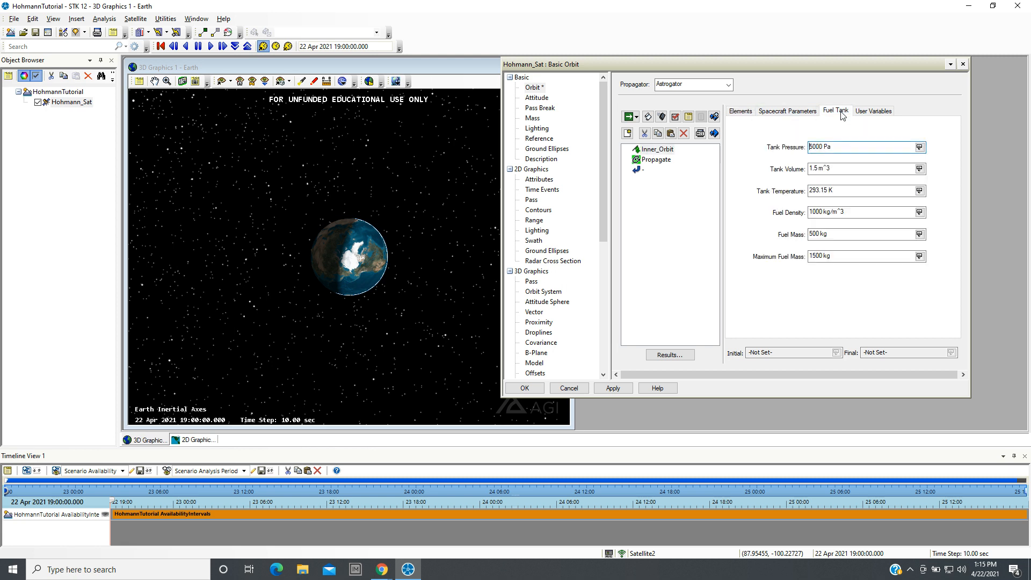
left_click(815, 256)
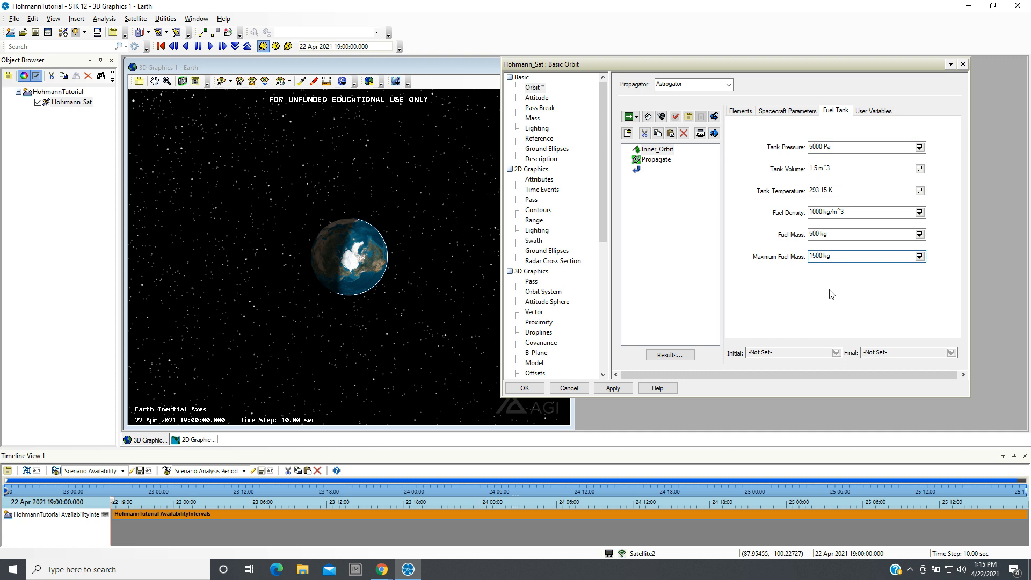
key("BackSpace")
key("BackSpace")
type("50")
left_click(815, 234)
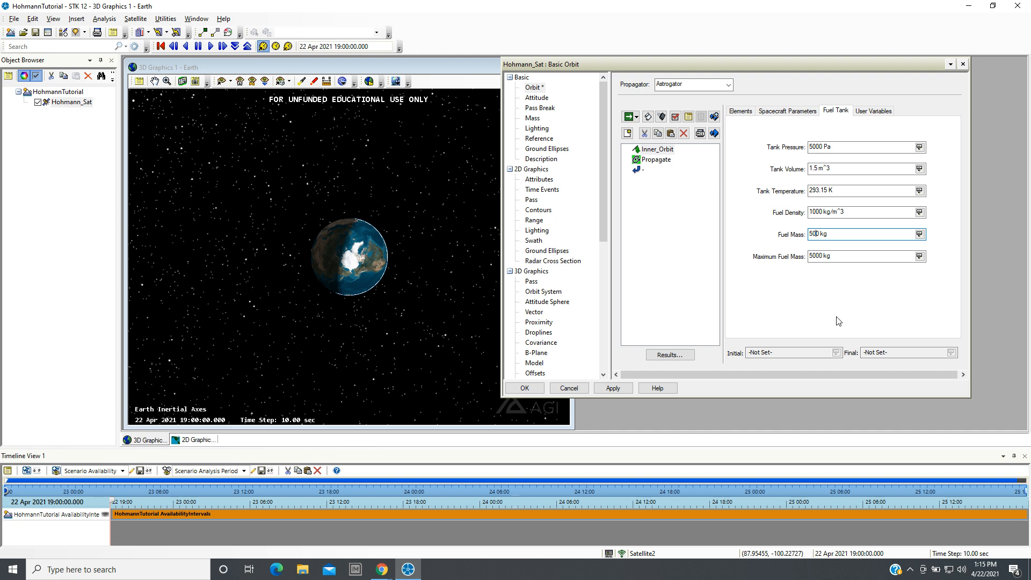
type("0")
left_click(815, 256)
type("0")
Review the spacecraft parameters of Inner_Orbit and the stopping condition of the Propagate segment.
left_click(785, 112)
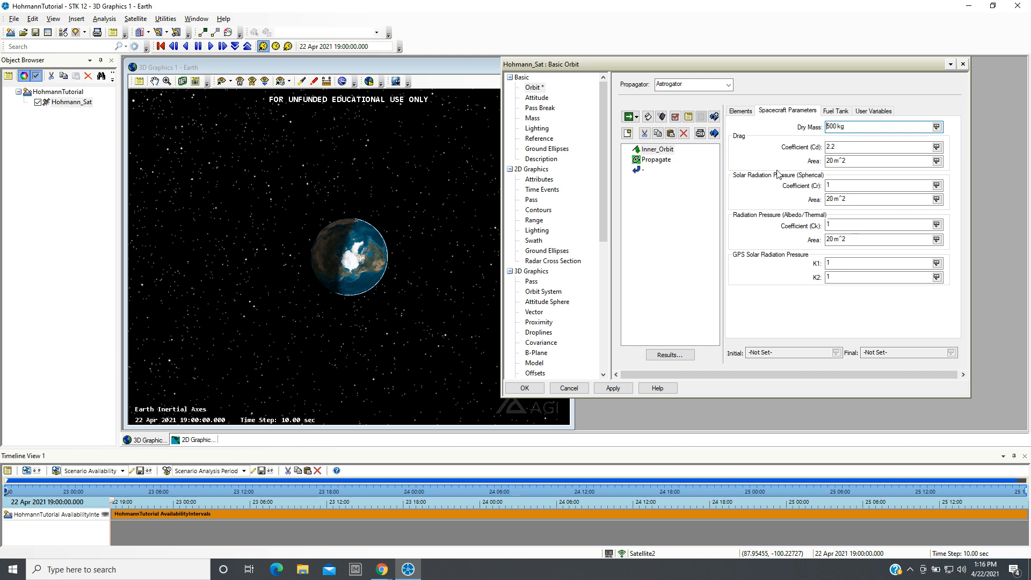
left_click(641, 161)
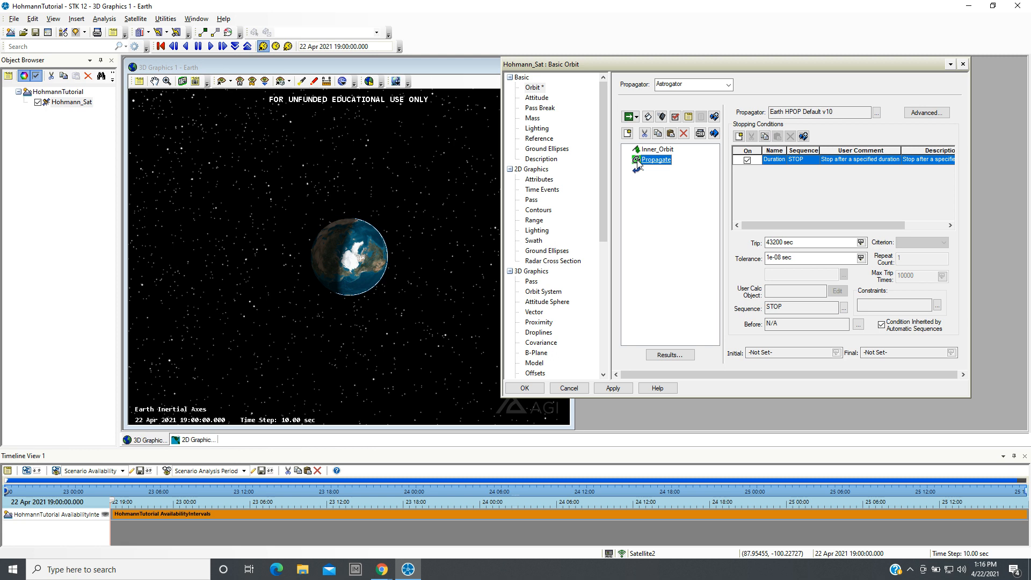
left_click(637, 149)
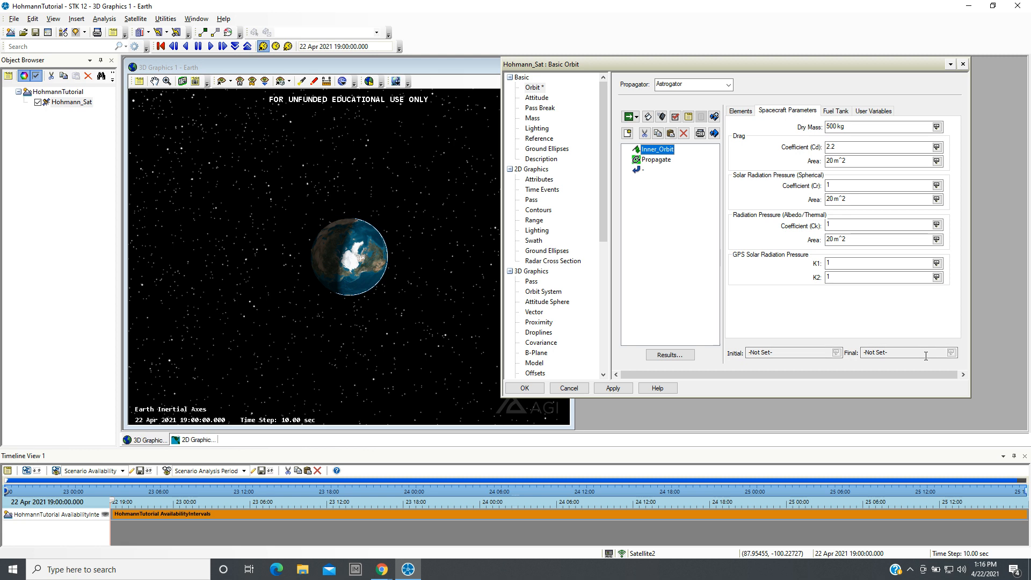
Run the entire mission control sequence to draw the inner orbit in the 3D view.
left_click(637, 117)
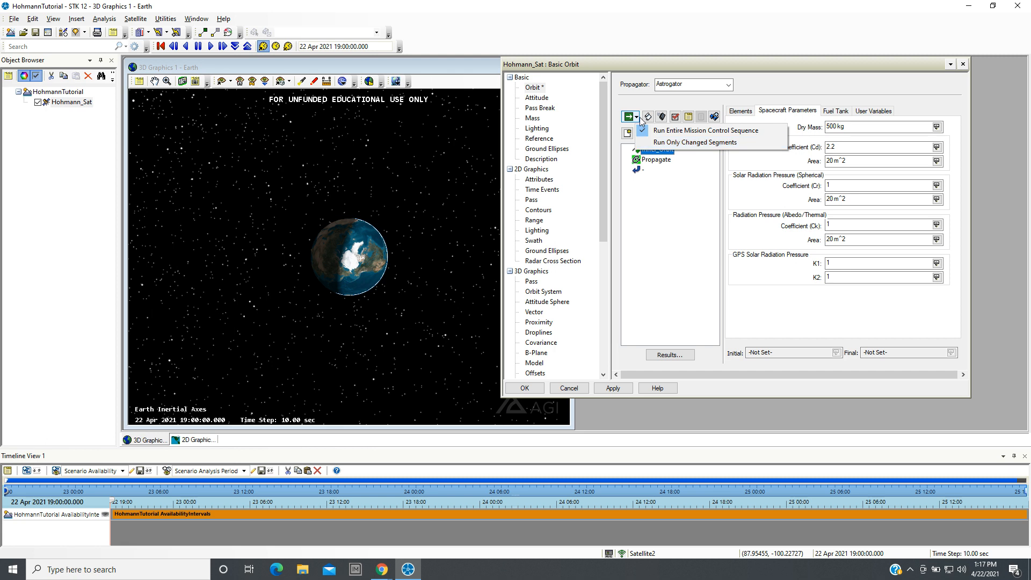
left_click(671, 229)
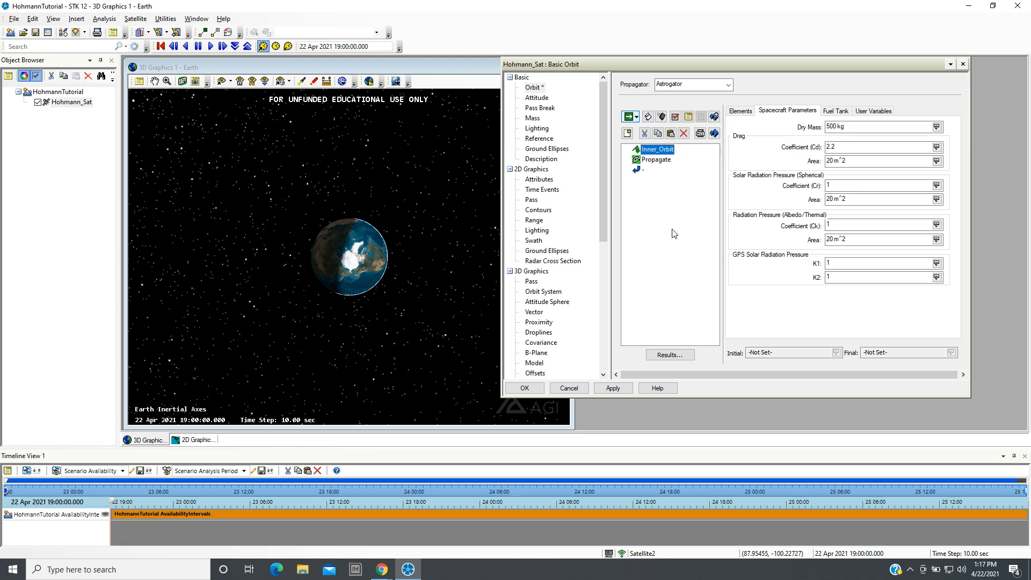
left_click(628, 117)
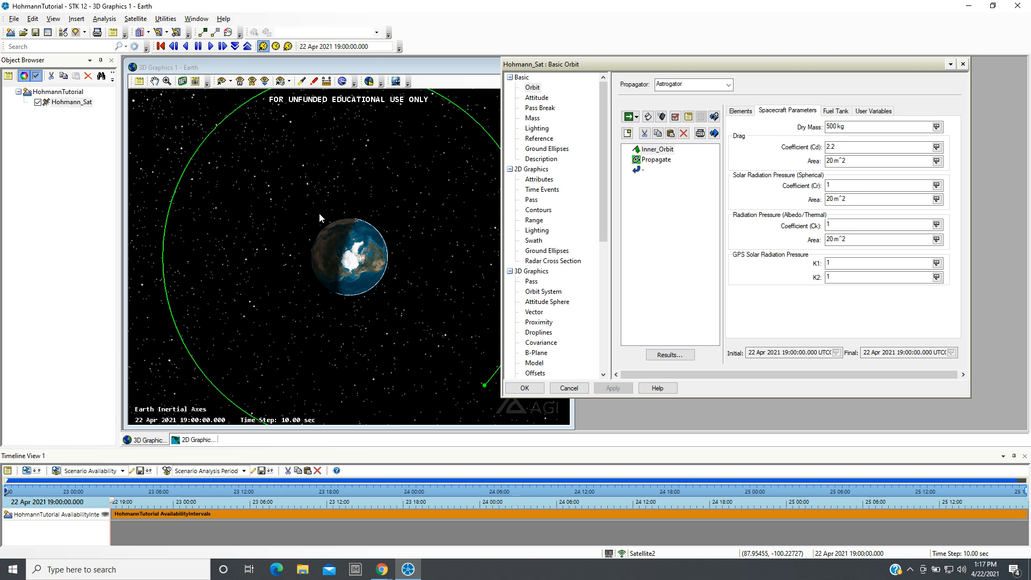
Examine the initial and final times of the Inner_Orbit and Propagate segments, along with the Propagate segment's settings.
left_click(654, 151)
left_click(654, 150)
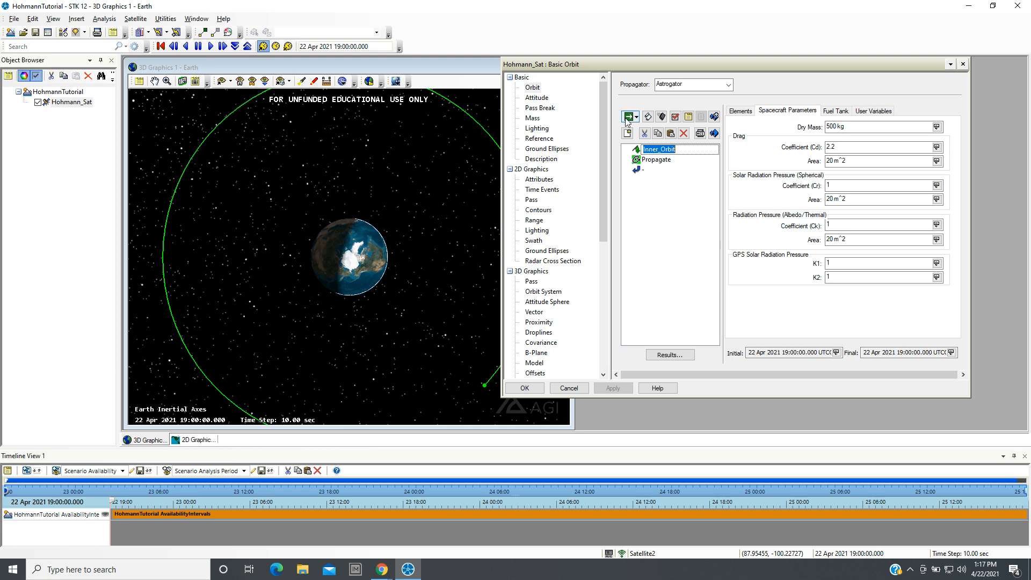
left_click(637, 152)
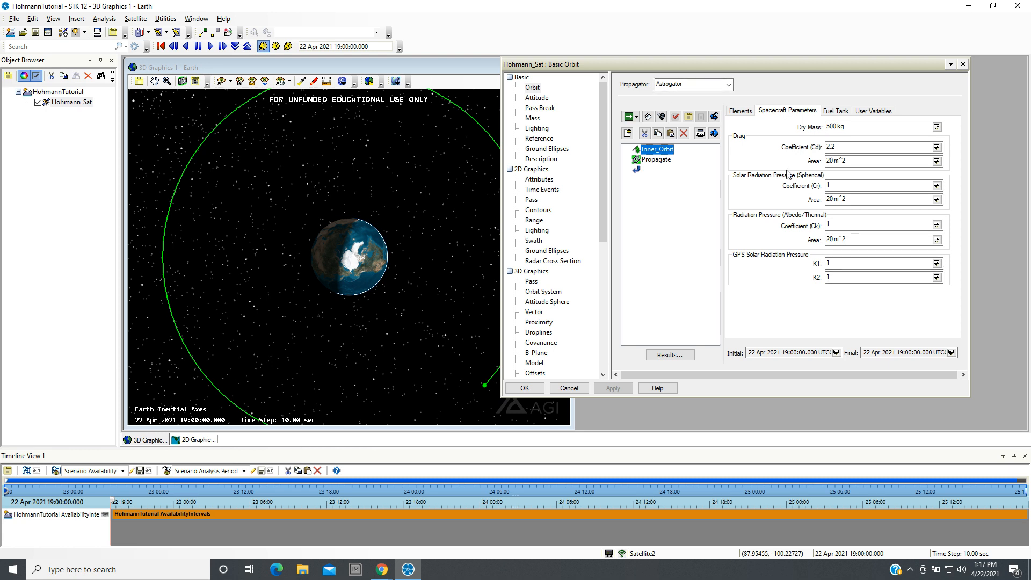
left_click(638, 161)
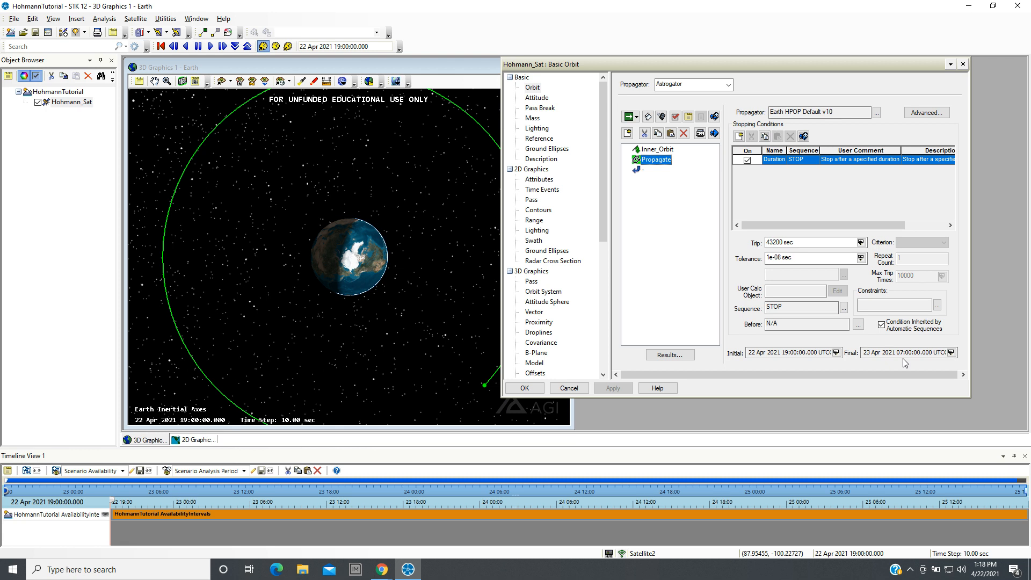
left_click(659, 149)
left_click(656, 172)
left_click(653, 161)
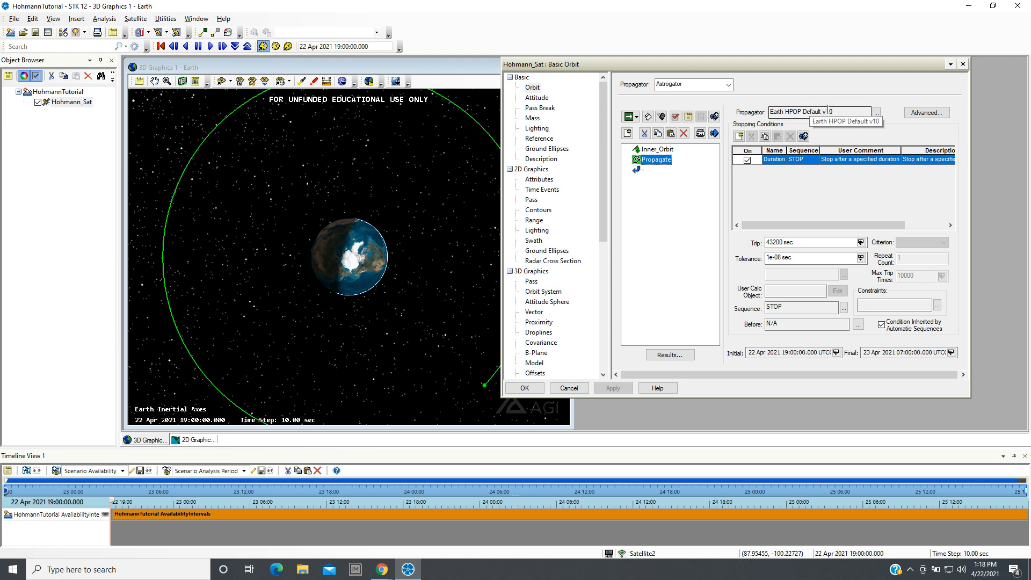
Change the Propagate segment's propagator to Earth Point Mass.
left_click(876, 113)
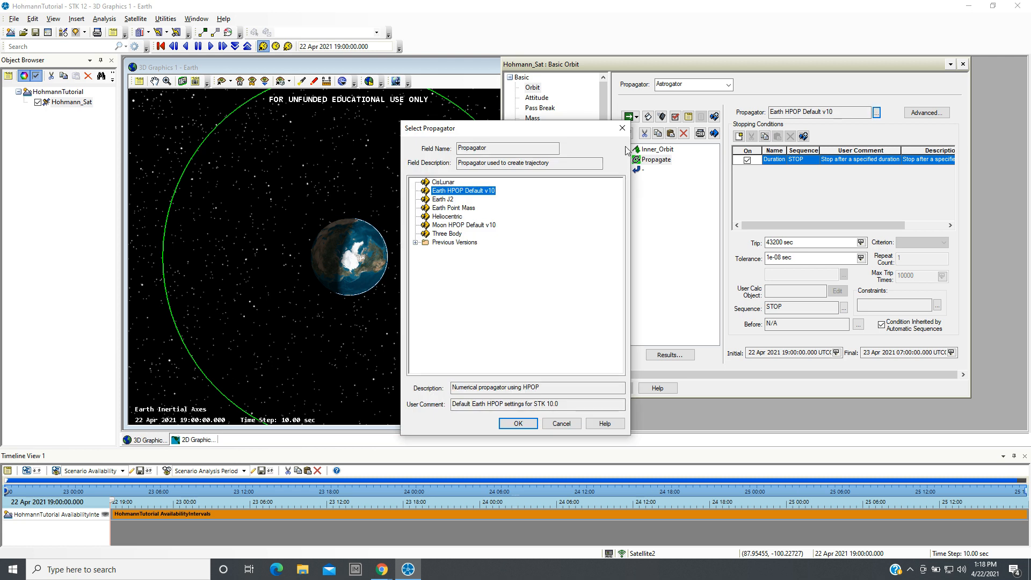
left_click(450, 209)
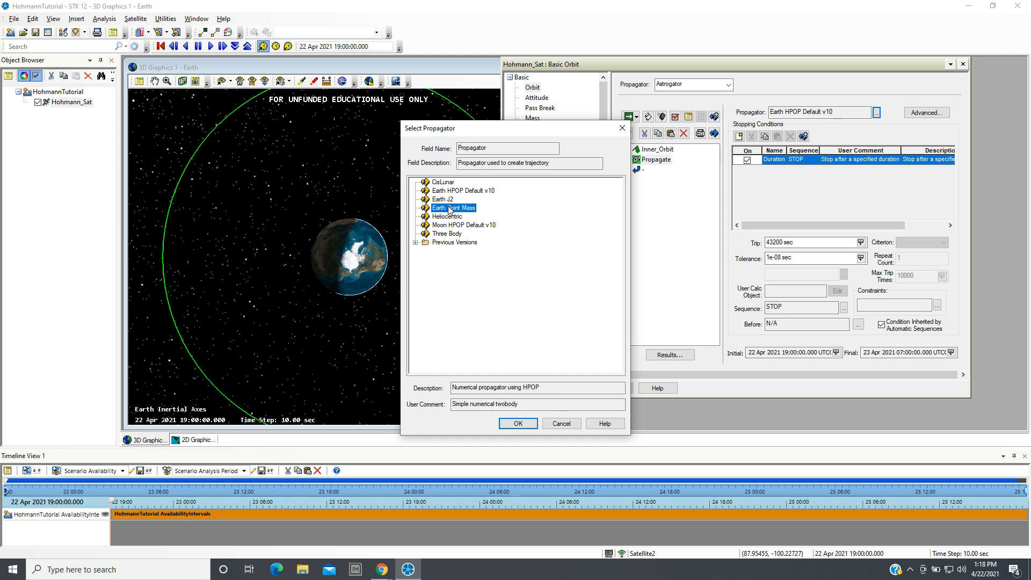
left_click(518, 423)
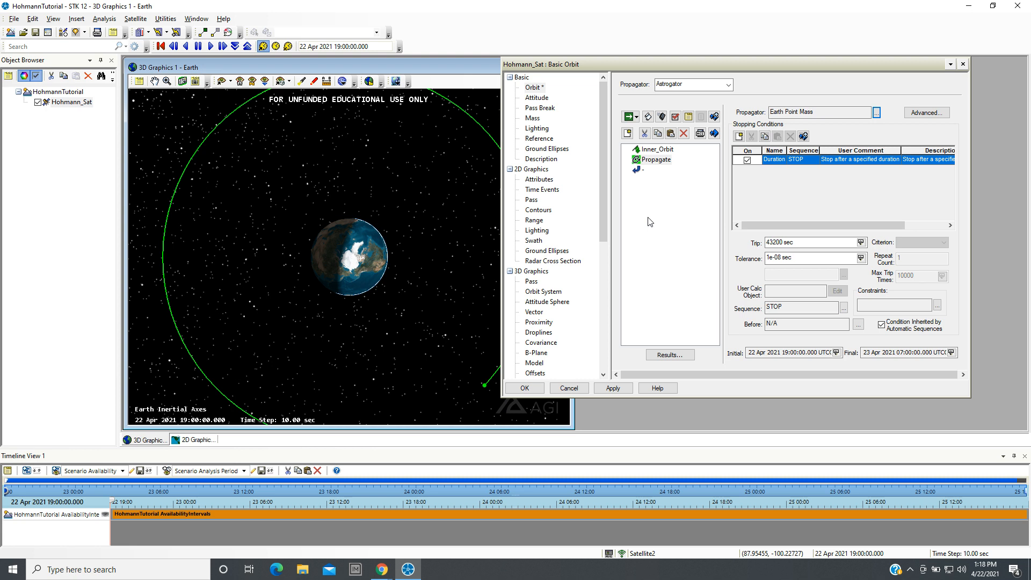
Rename the Propagate segment as Parking Orbit.
left_click(653, 161)
left_click(654, 161)
key("BackSpace")
key("BackSpace")
key("BackSpace")
key("BackSpace")
key("BackSpace")
key("BackSpace")
type("arking Orbit")
key("Return")
Review the Parking Orbit segment's name and color properties, and the spacecraft parameters of Inner_Orbit.
double_click(637, 161)
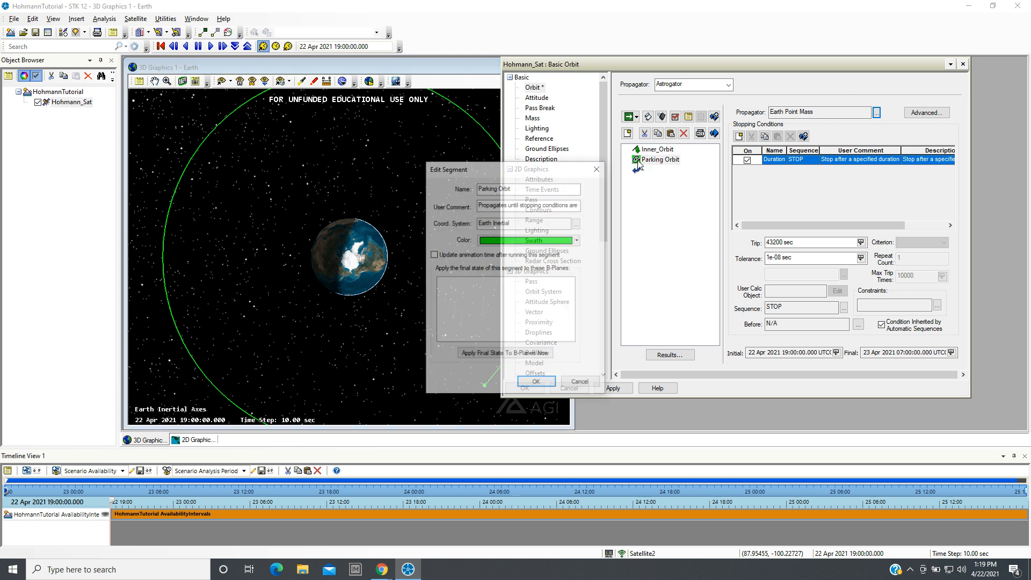
left_click(579, 241)
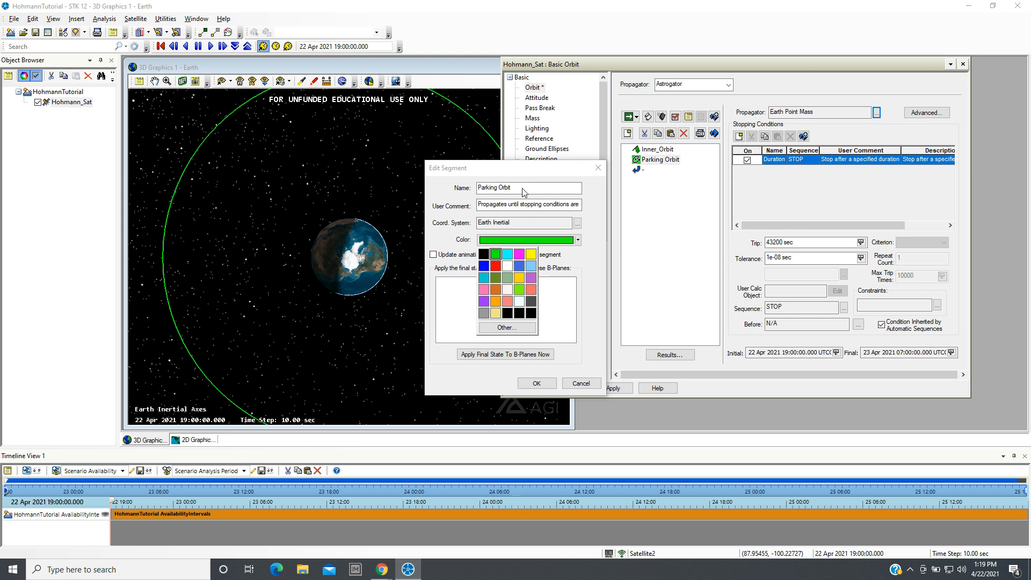
left_click(595, 305)
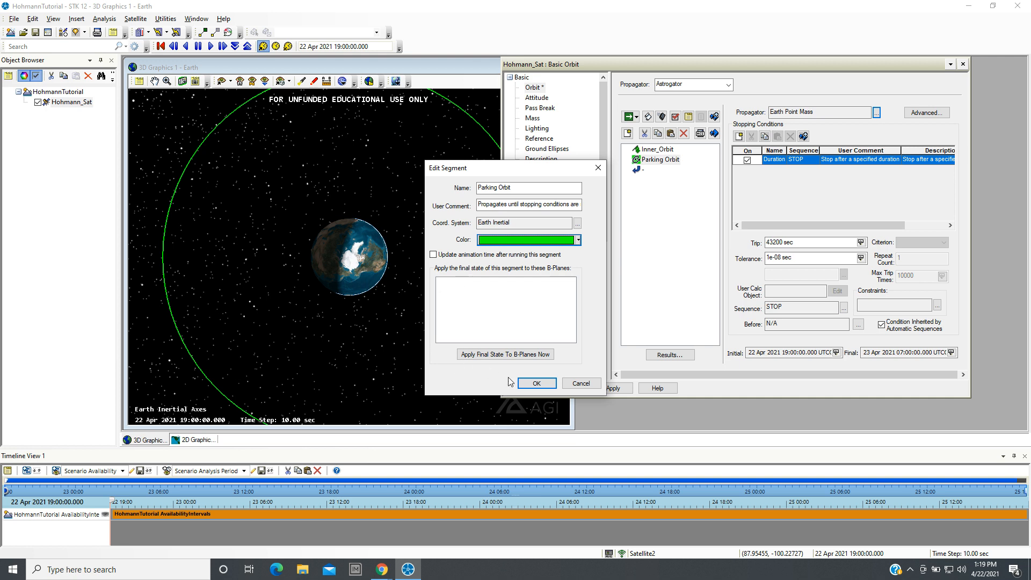
left_click(536, 383)
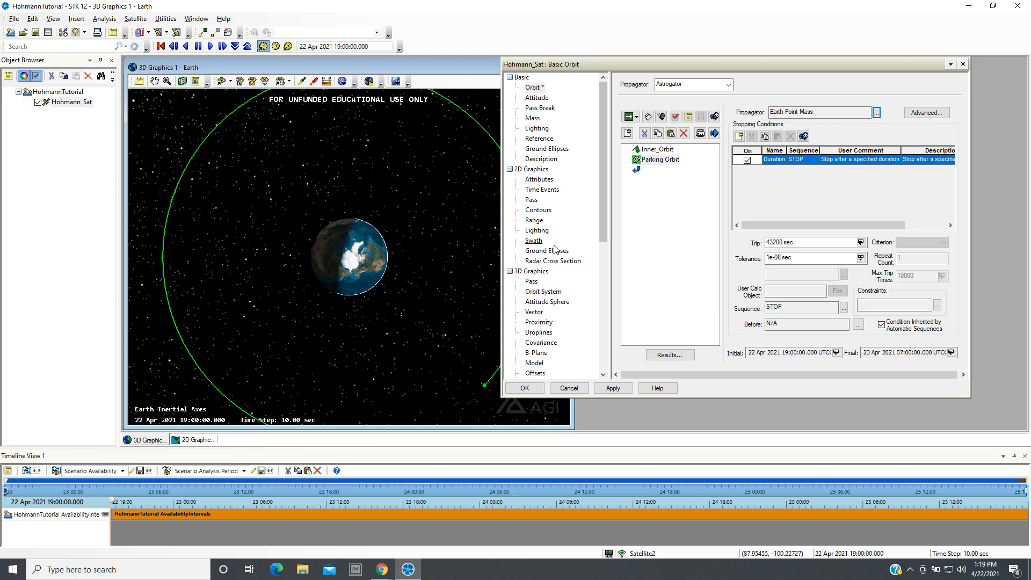
double_click(642, 160)
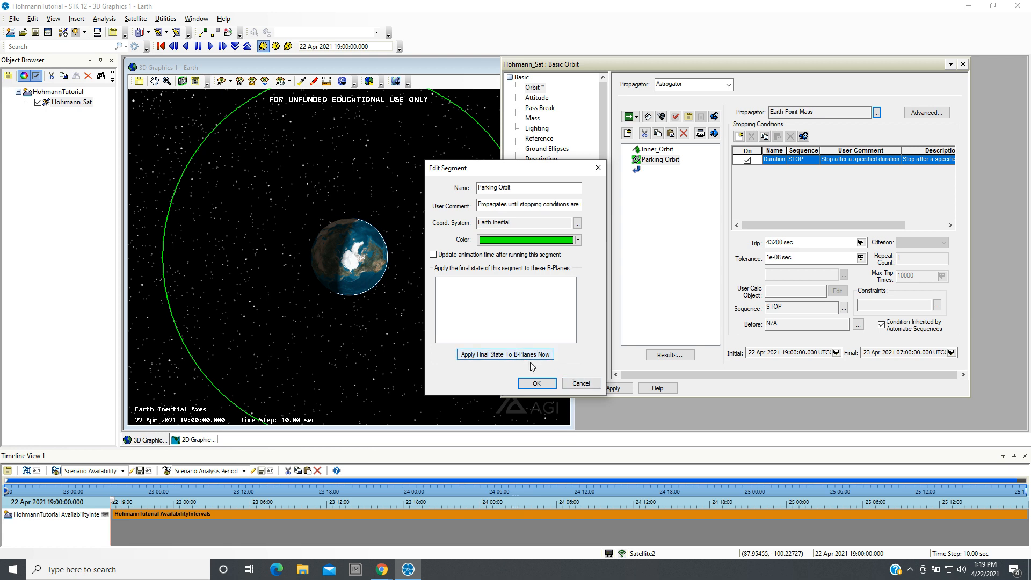
left_click(580, 383)
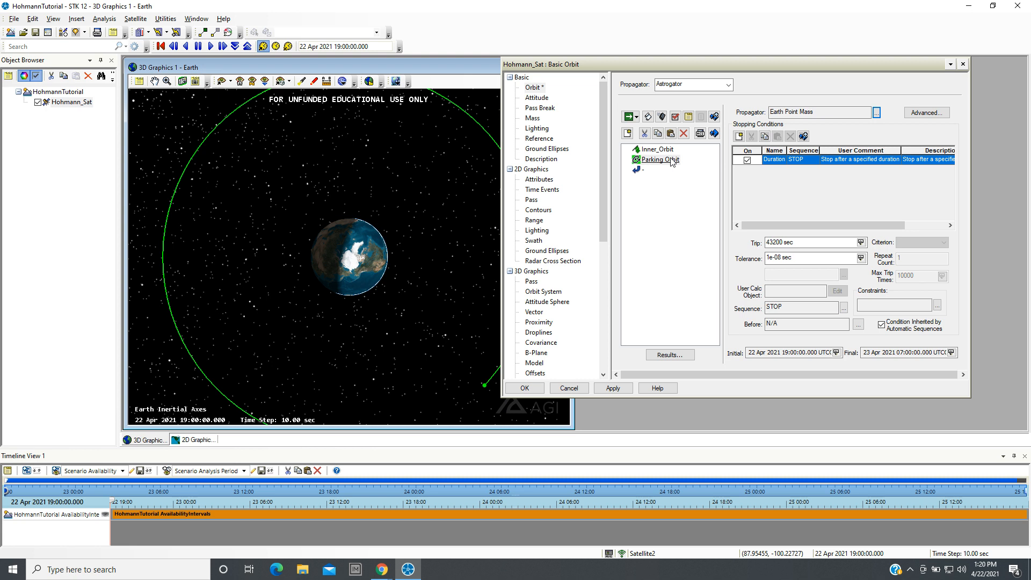
left_click(640, 151)
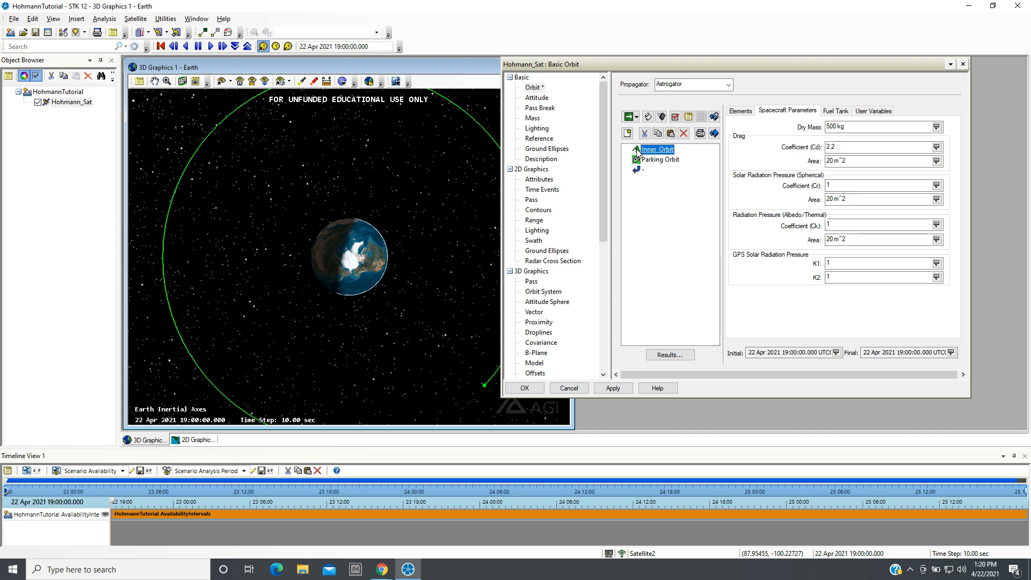
Switch the Parking Orbit trip duration to hours, set it to 2 hr, and run the mission control sequence.
left_click(636, 160)
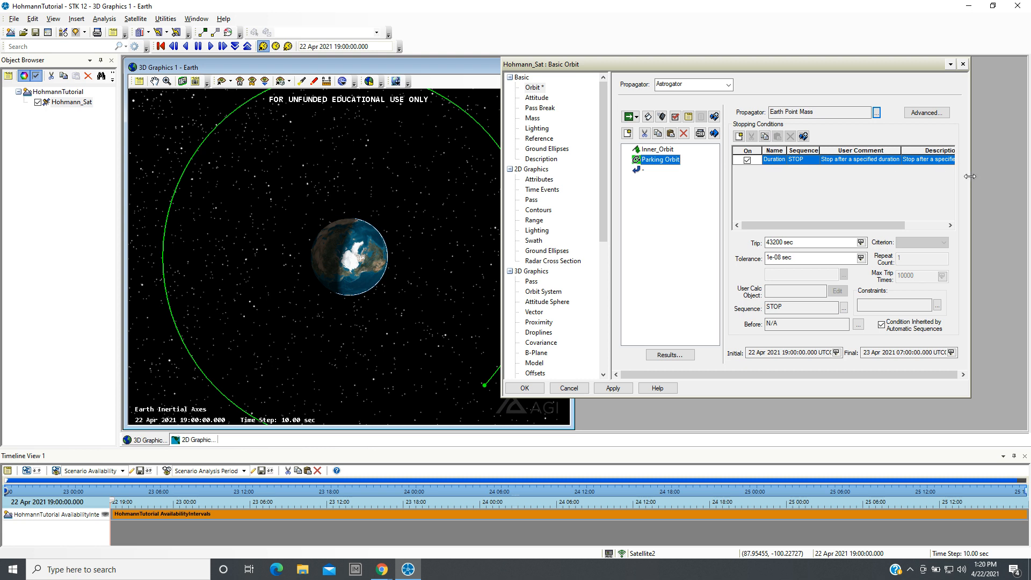
left_click_drag(969, 177, 1013, 181)
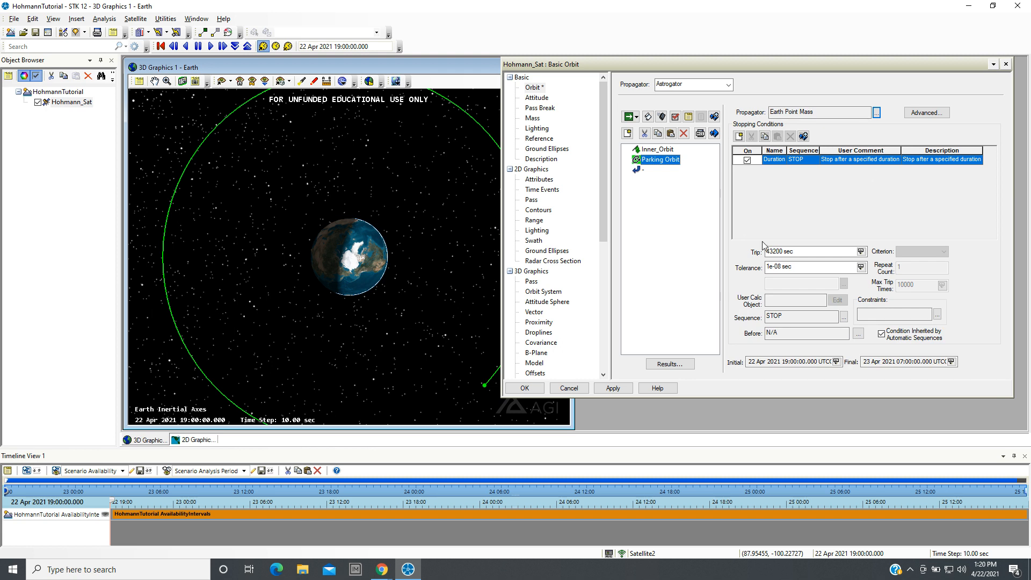
left_click(860, 251)
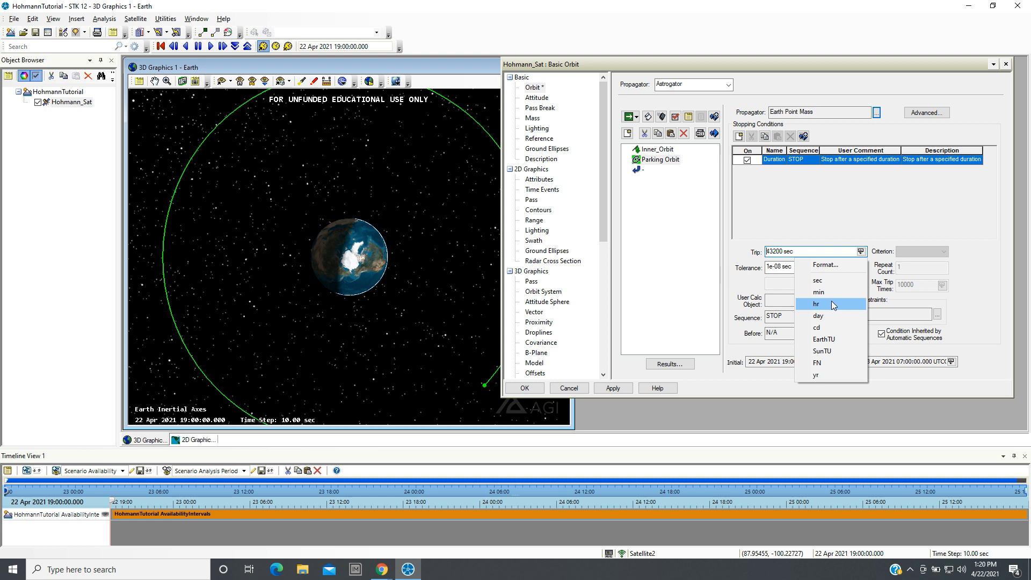
left_click(832, 304)
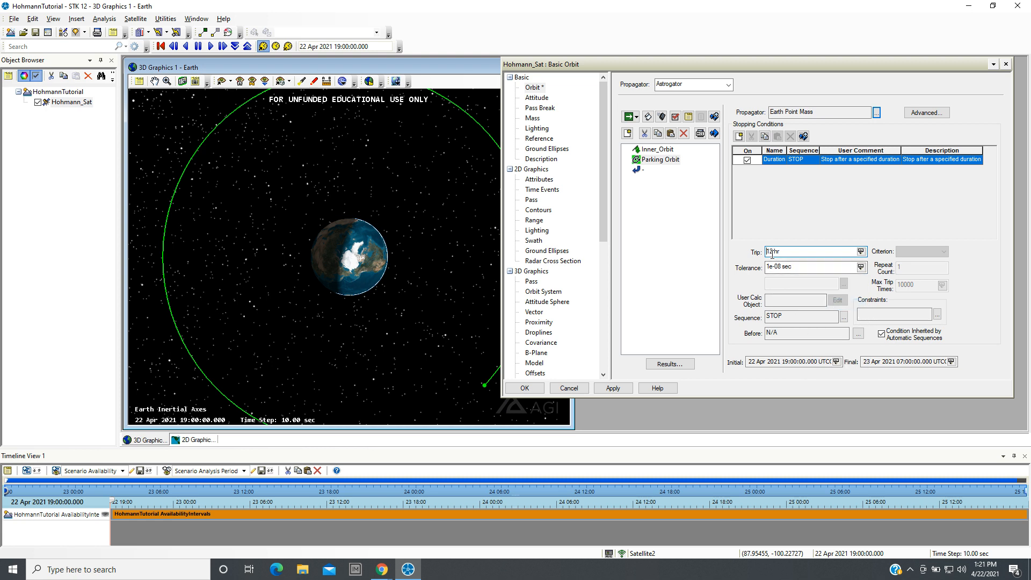
key("BackSpace")
left_click(772, 268)
left_click(629, 118)
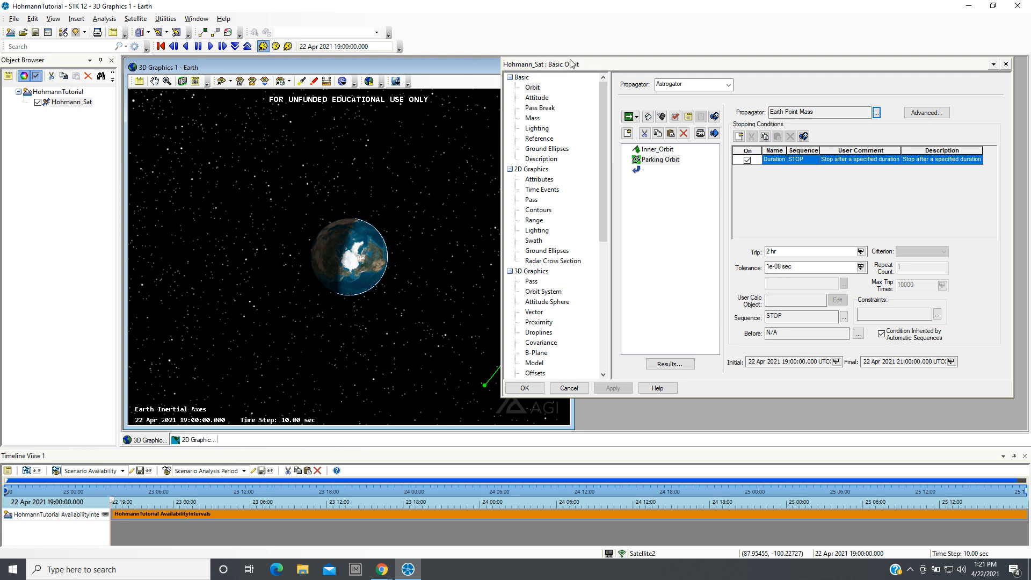
Set the Parking Orbit trip duration to 14 hr and rerun the mission control sequence to redraw the orbit in the 3D view.
left_click_drag(595, 65, 641, 68)
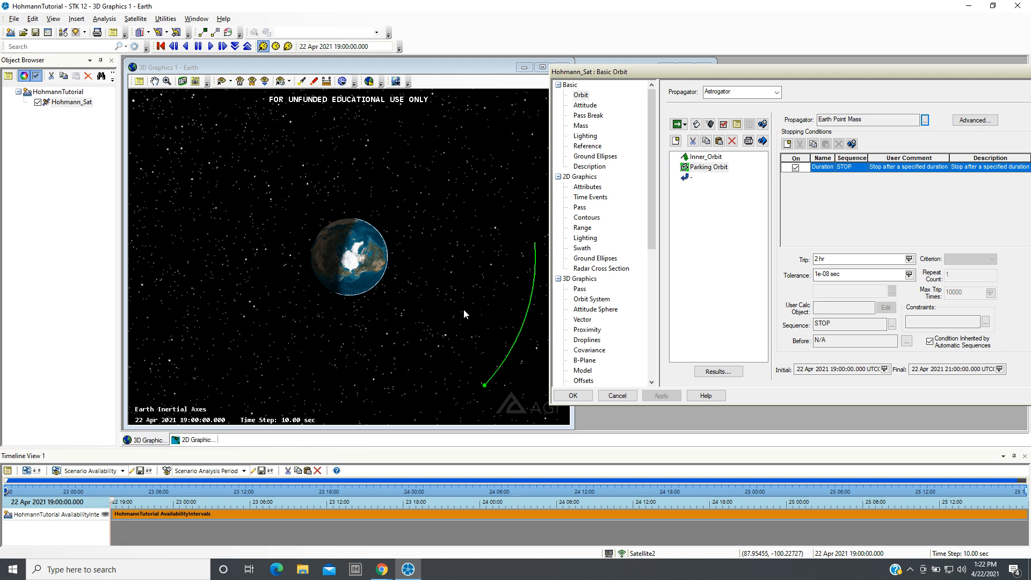
scroll(464, 310, "down", 2)
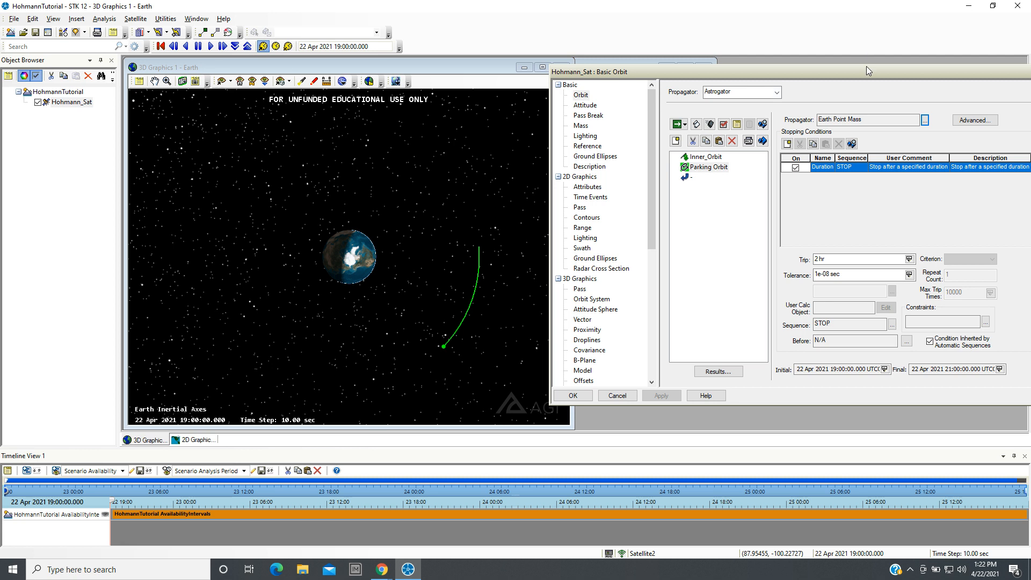
left_click_drag(865, 69, 738, 62)
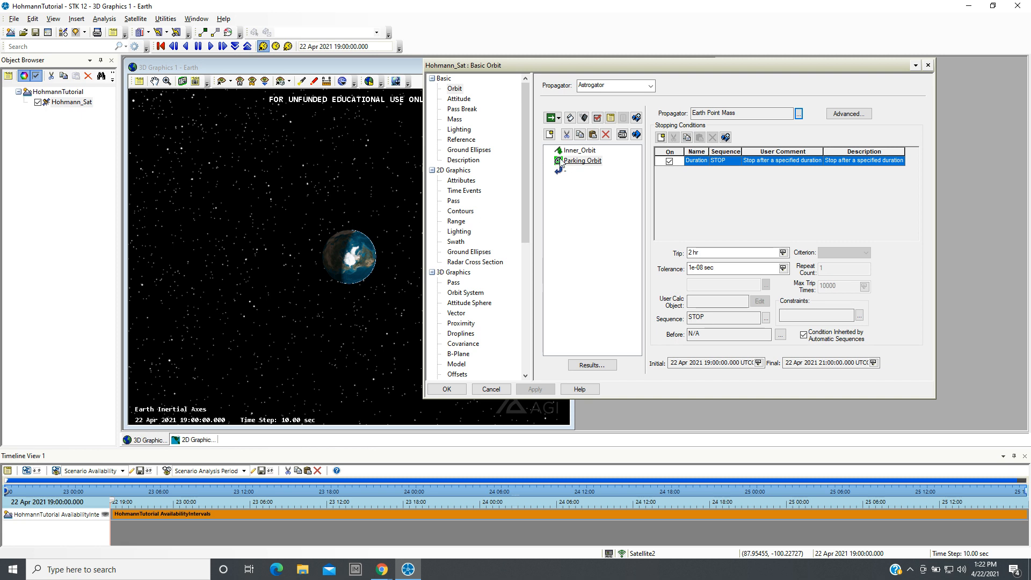
left_click(314, 173)
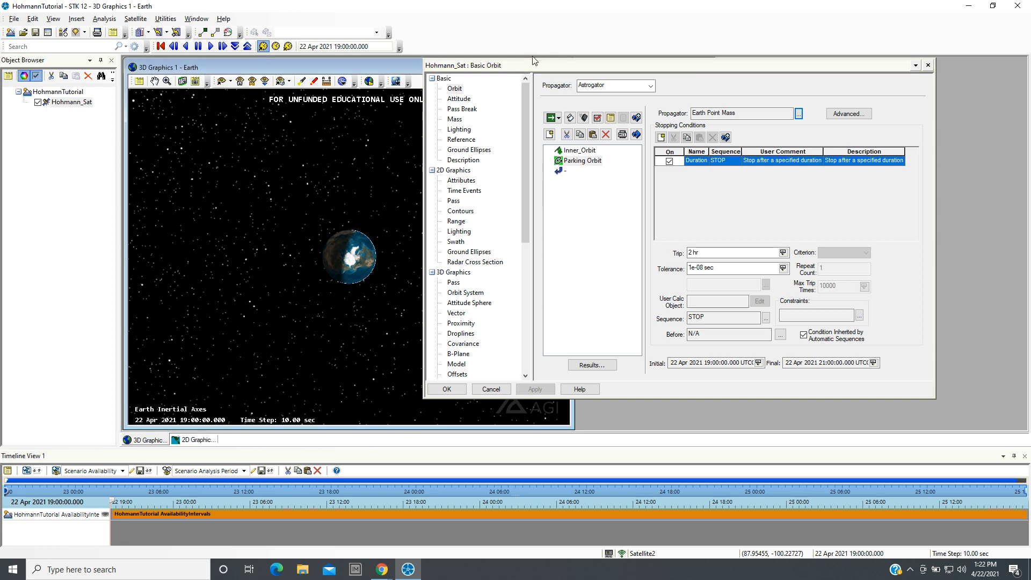
left_click_drag(534, 65, 651, 72)
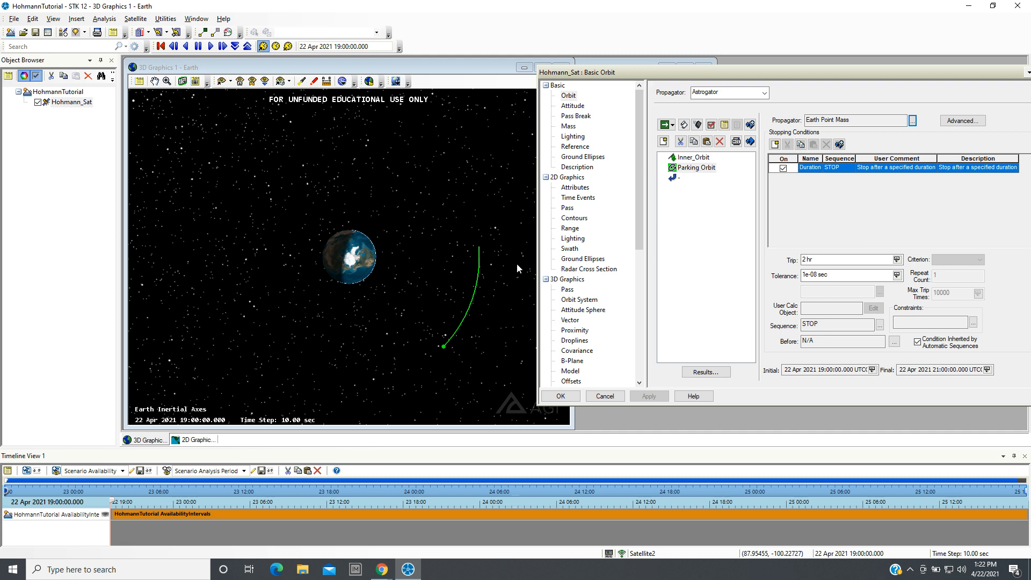
left_click(806, 260)
key("BackSpace")
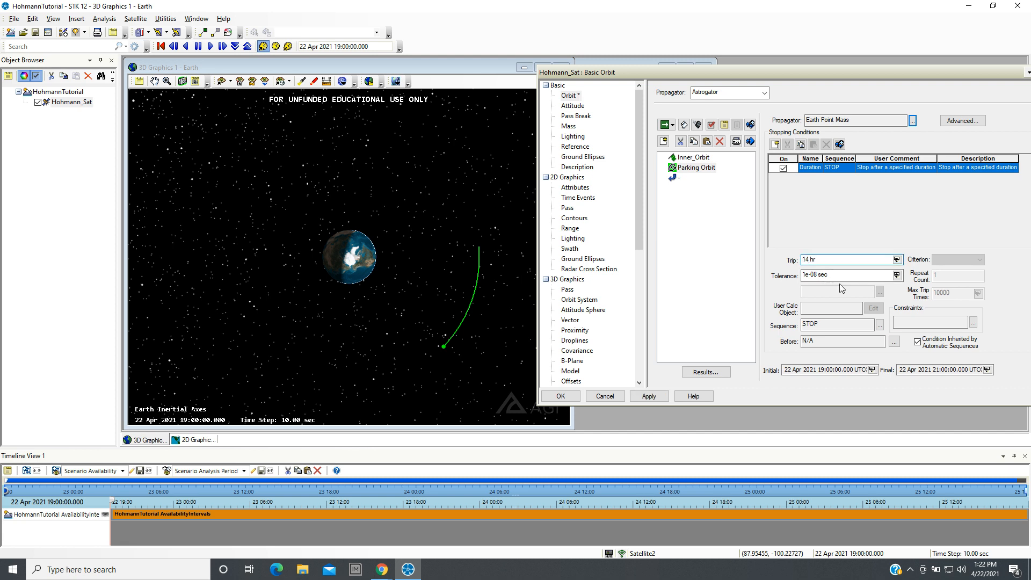
left_click(665, 125)
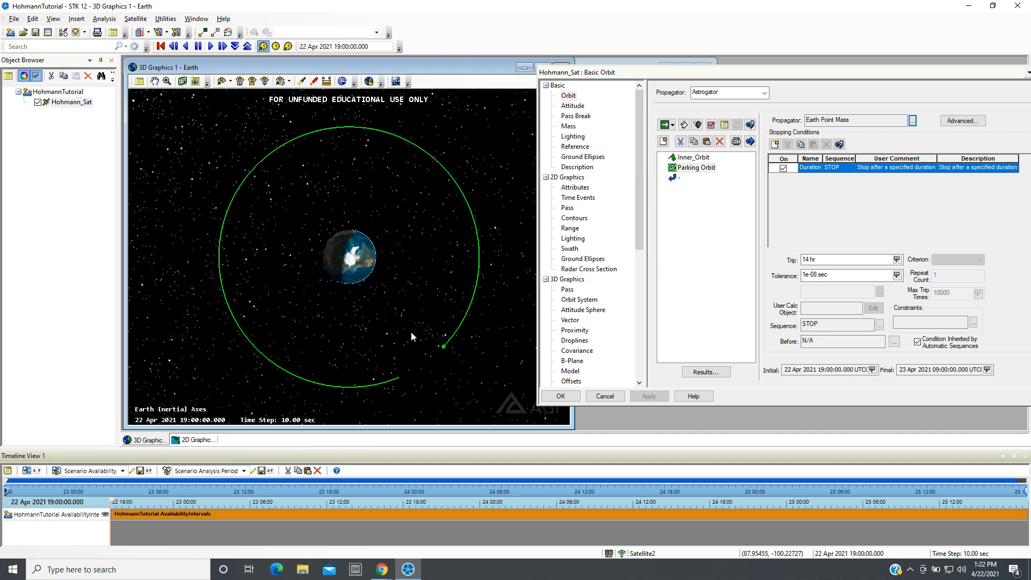
scroll(410, 331, "down", 3)
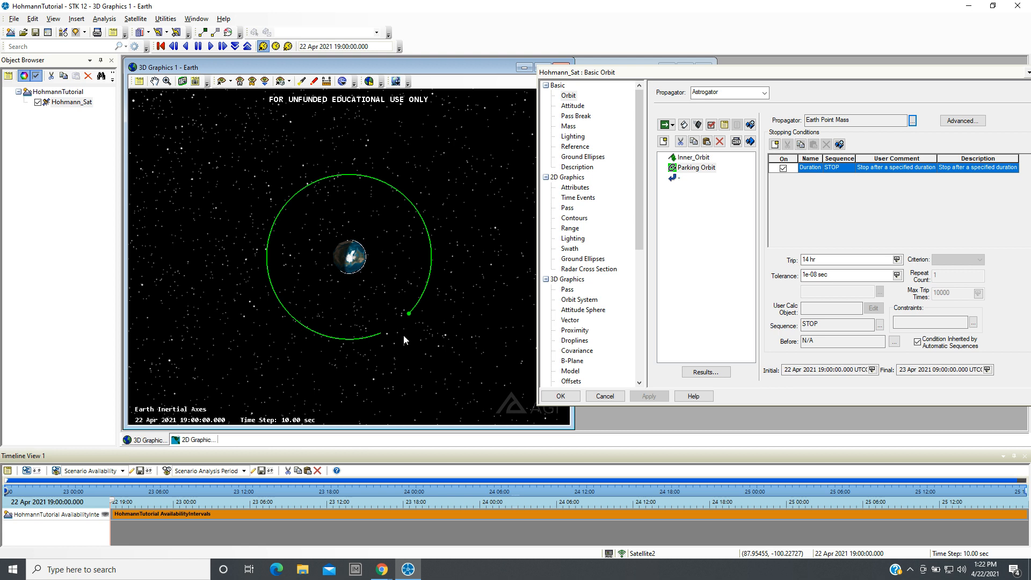
scroll(366, 329, "up", 1)
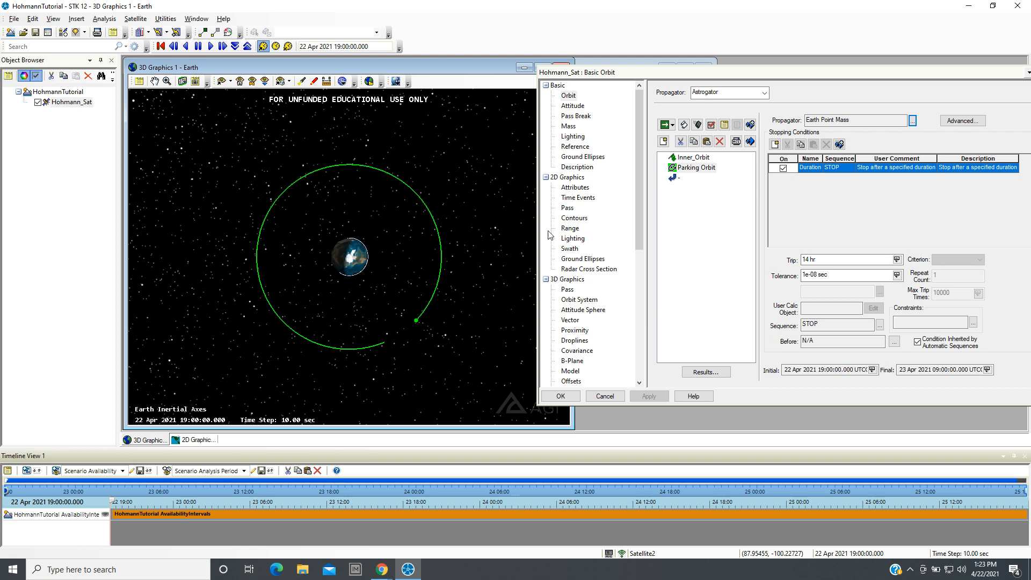
Insert a Maneuver segment after the Parking Orbit segment.
left_click(672, 170)
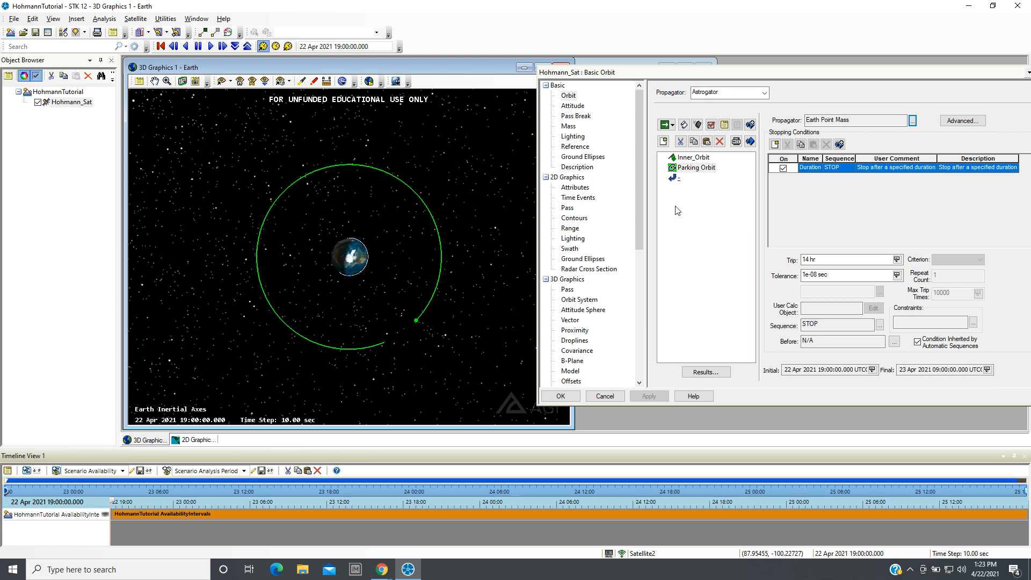
right_click(673, 169)
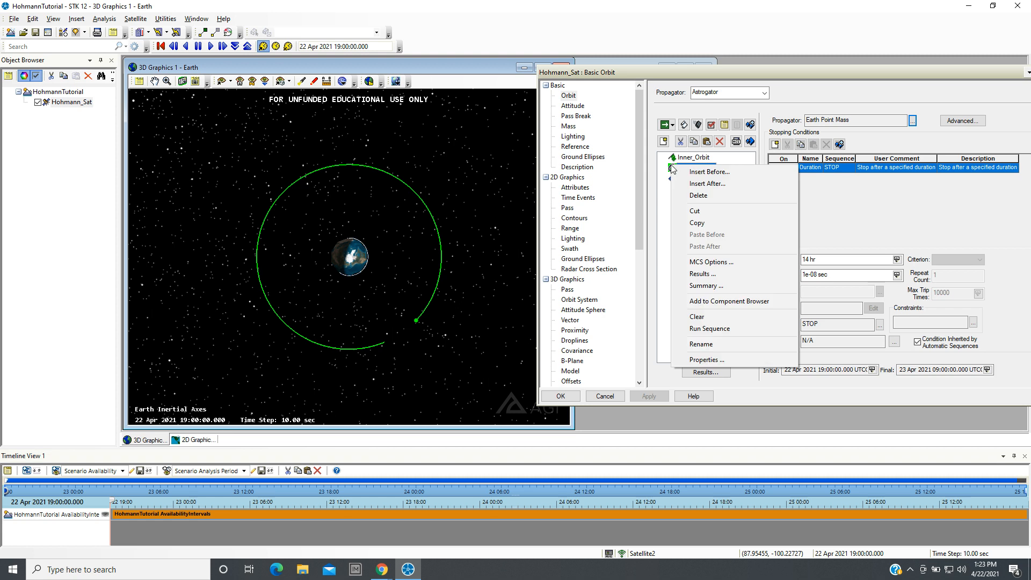
left_click(697, 185)
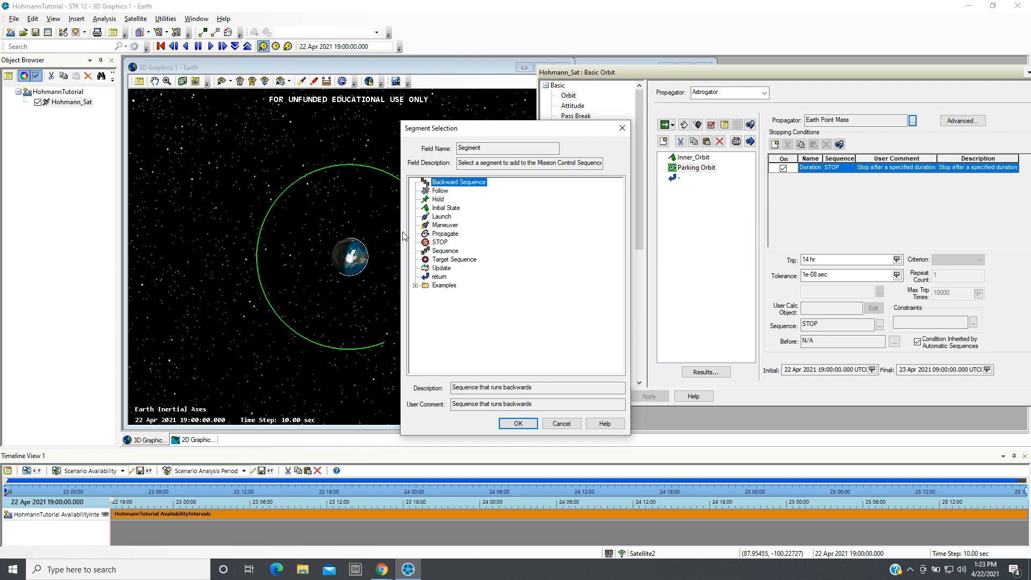
left_click(427, 226)
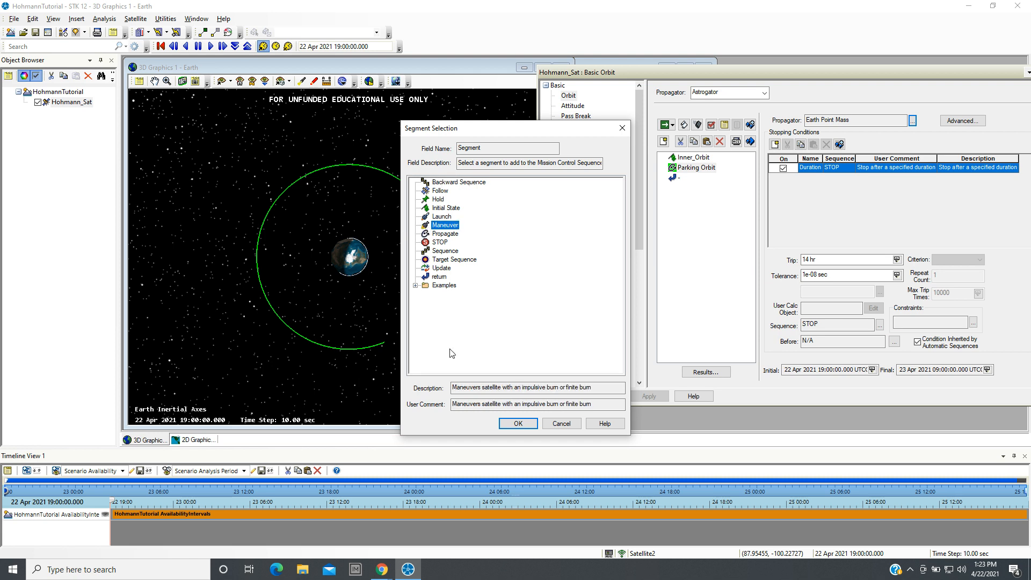
left_click(524, 422)
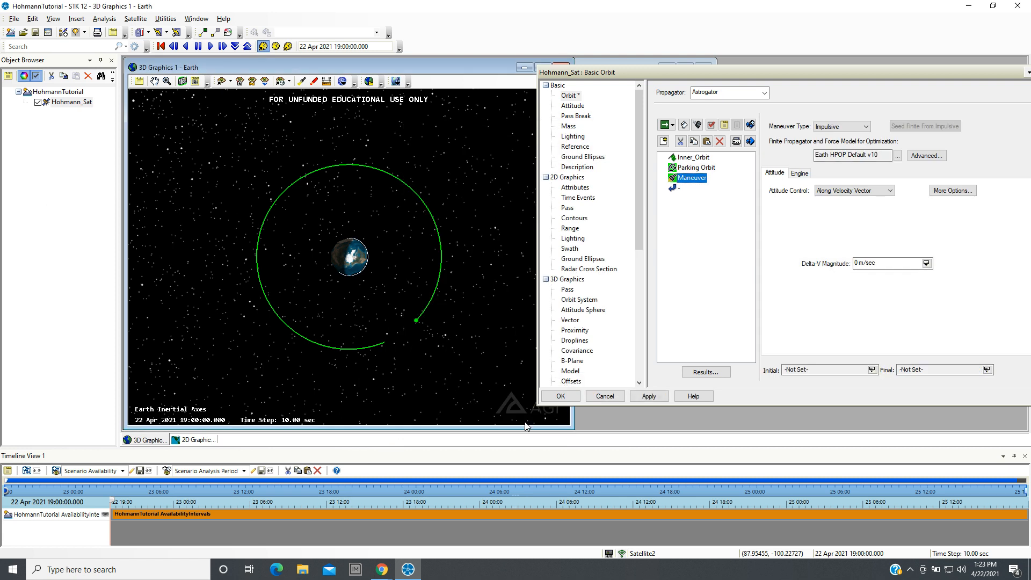
Rename the Maneuver segment as DV1 and set its color to magenta.
double_click(674, 181)
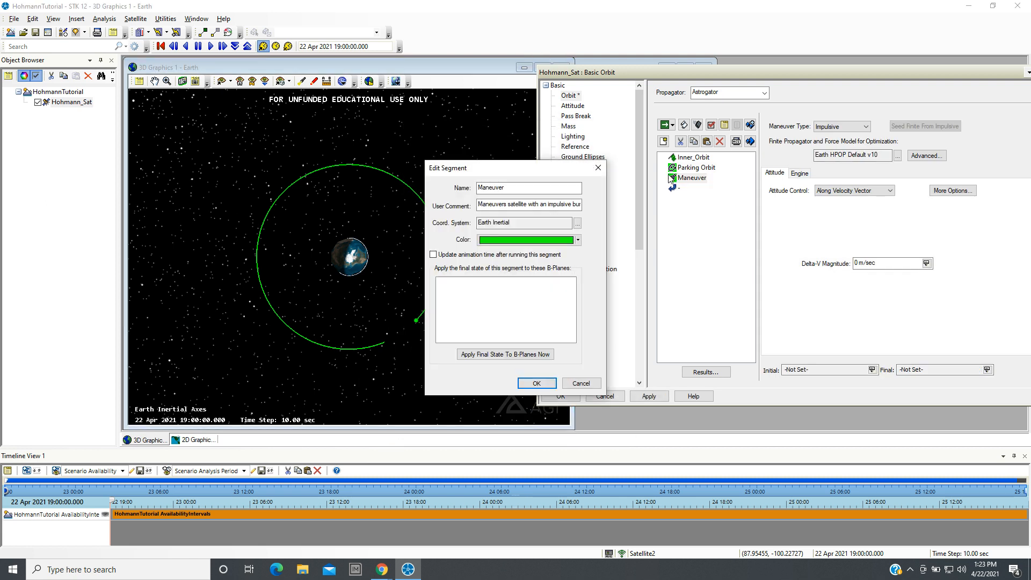
left_click(514, 187)
left_click_drag(515, 187, 441, 184)
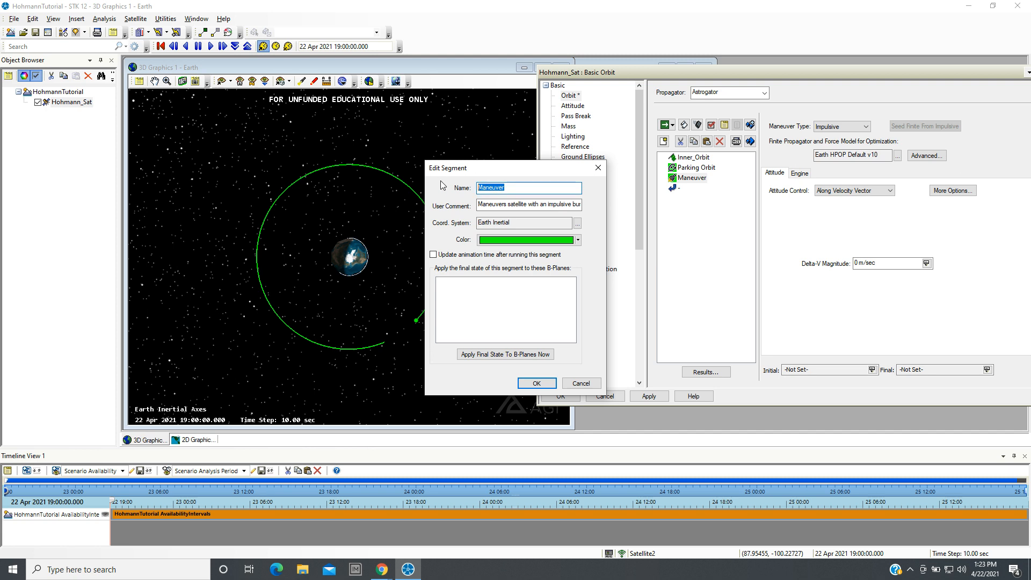
type("DV1")
left_click(578, 241)
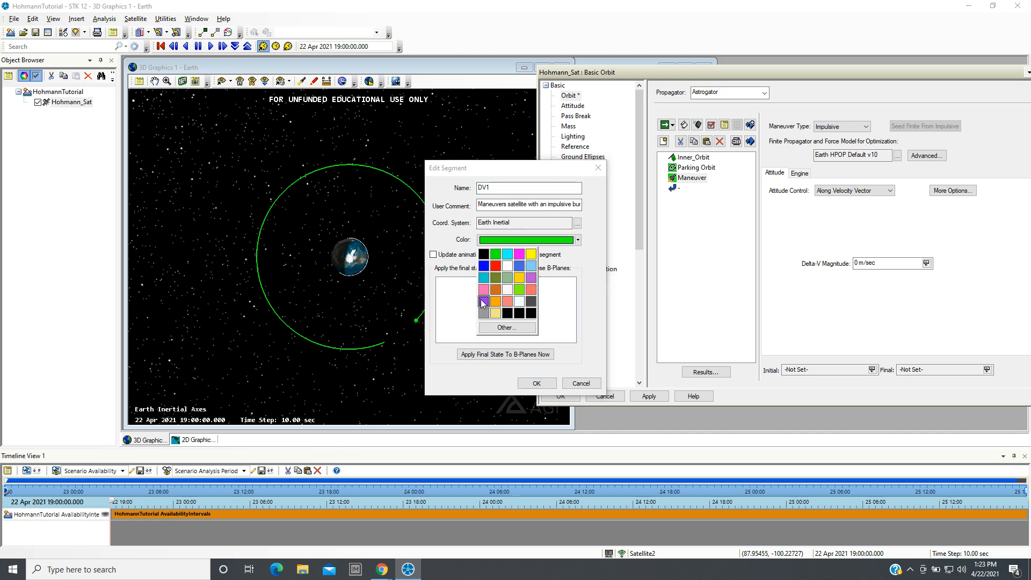
left_click(518, 254)
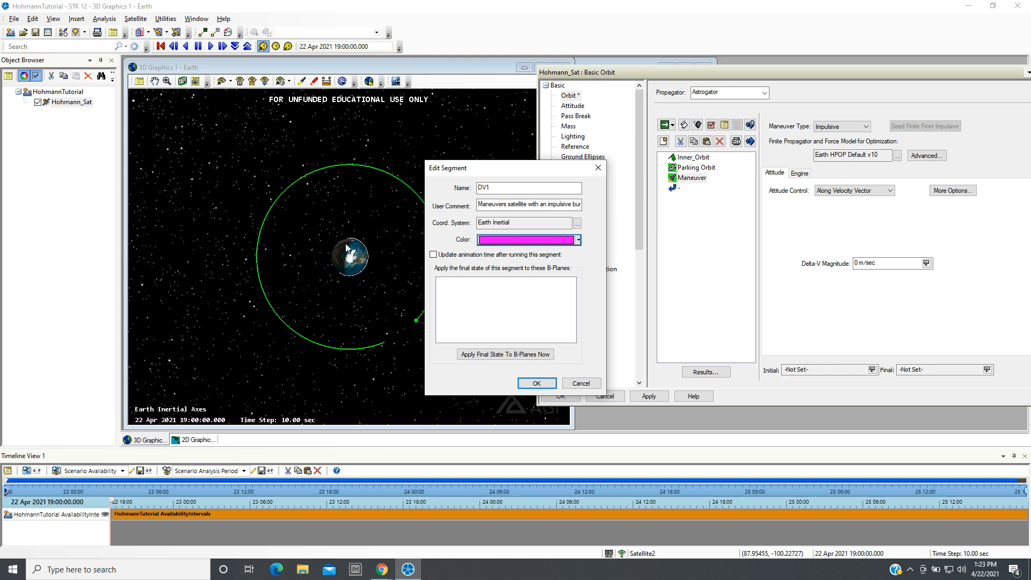
left_click(537, 383)
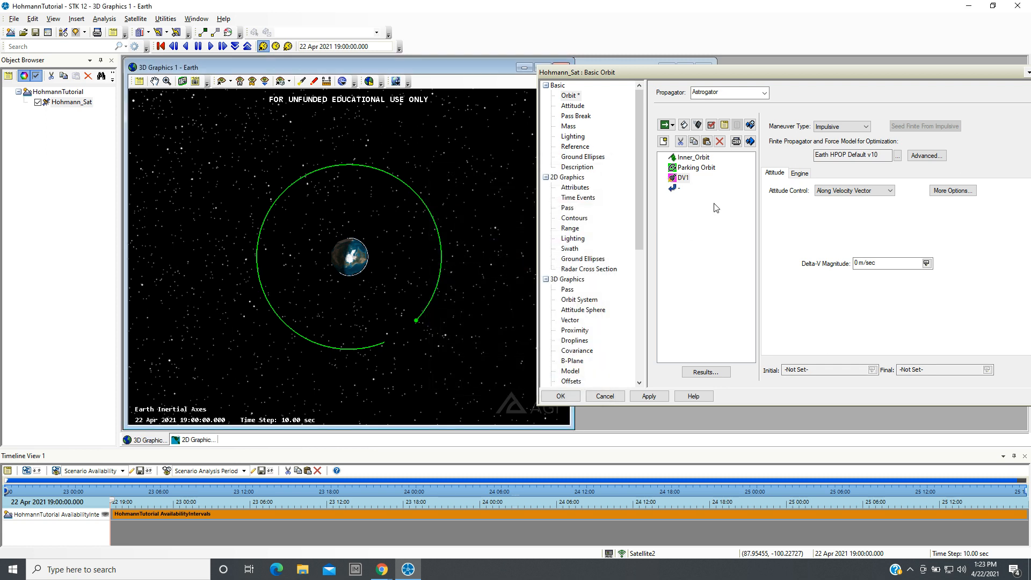
Keep the DV1 maneuver type as Impulsive and set its propagator and force model to Earth Point Mass.
left_click(674, 179)
left_click(866, 127)
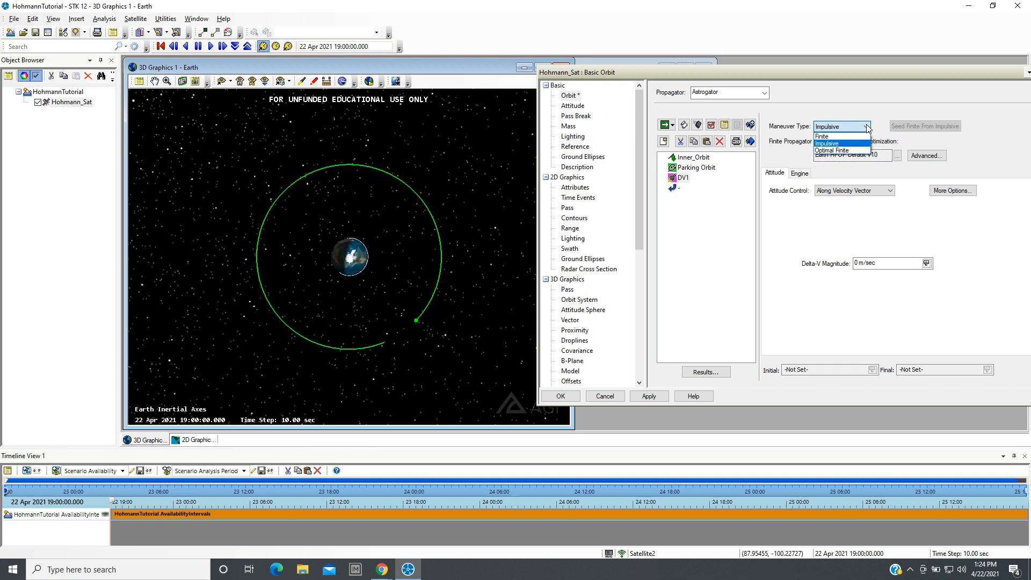
left_click(866, 127)
left_click(866, 128)
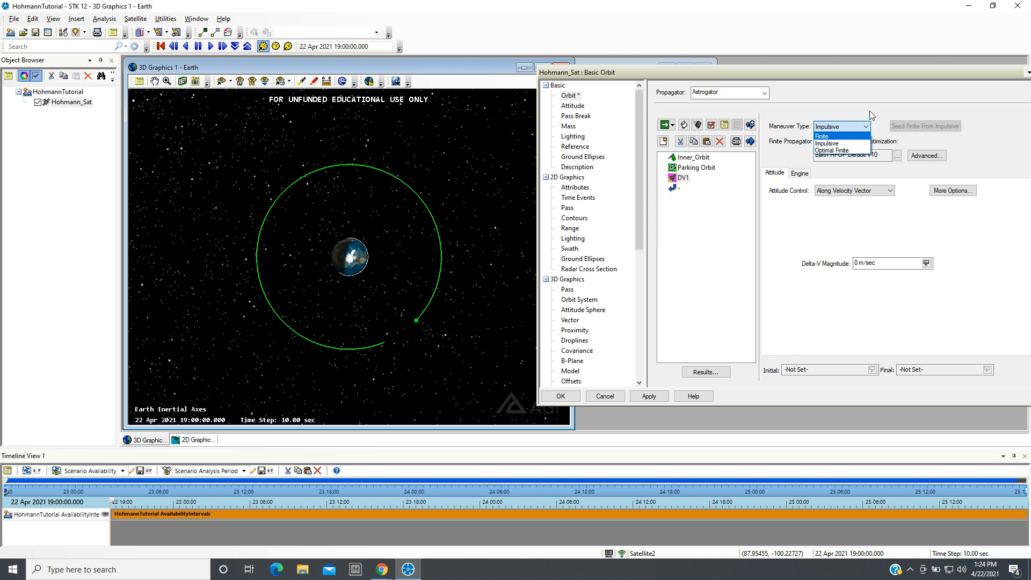
left_click(865, 127)
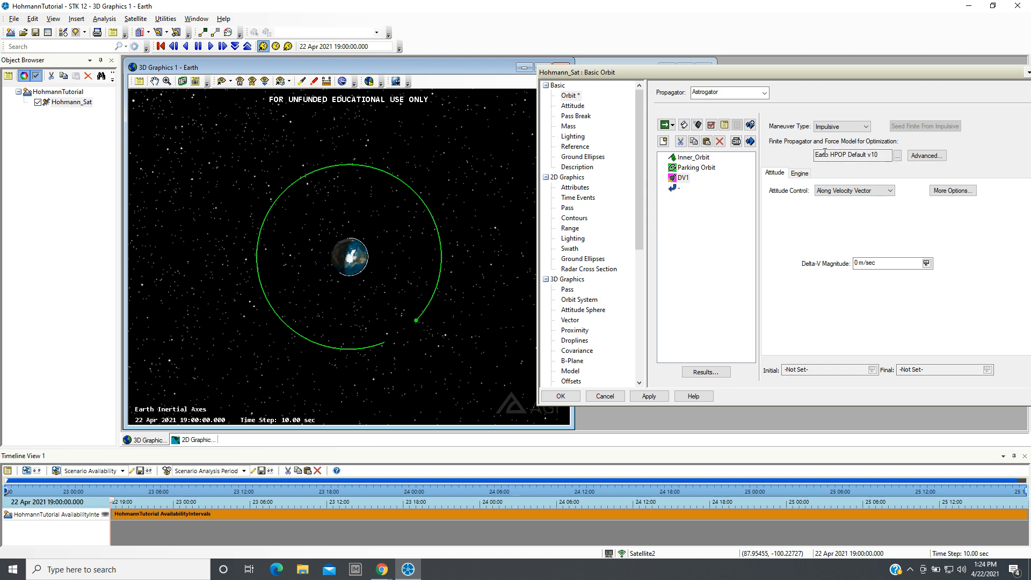
left_click(897, 155)
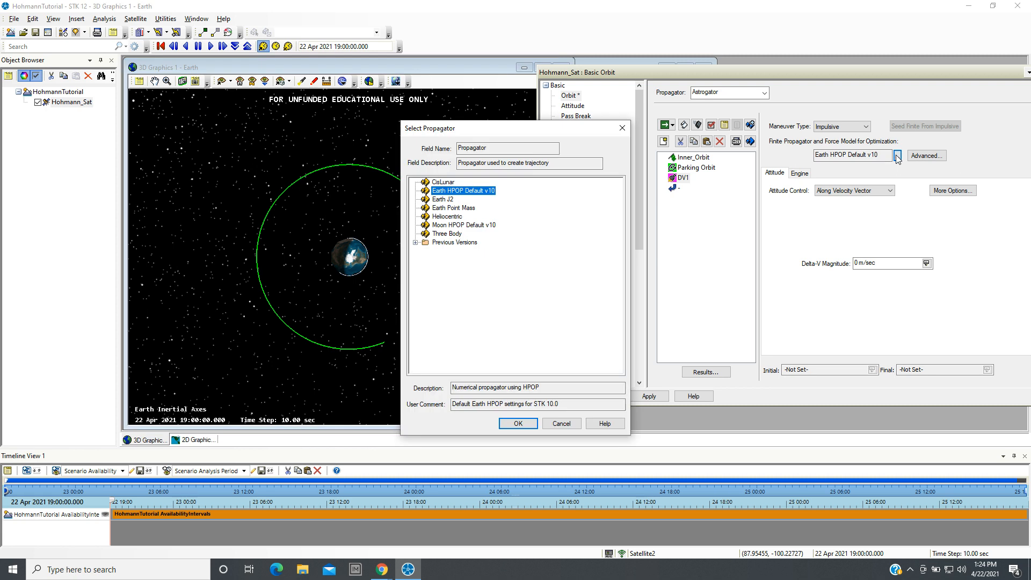
left_click(442, 208)
left_click(518, 424)
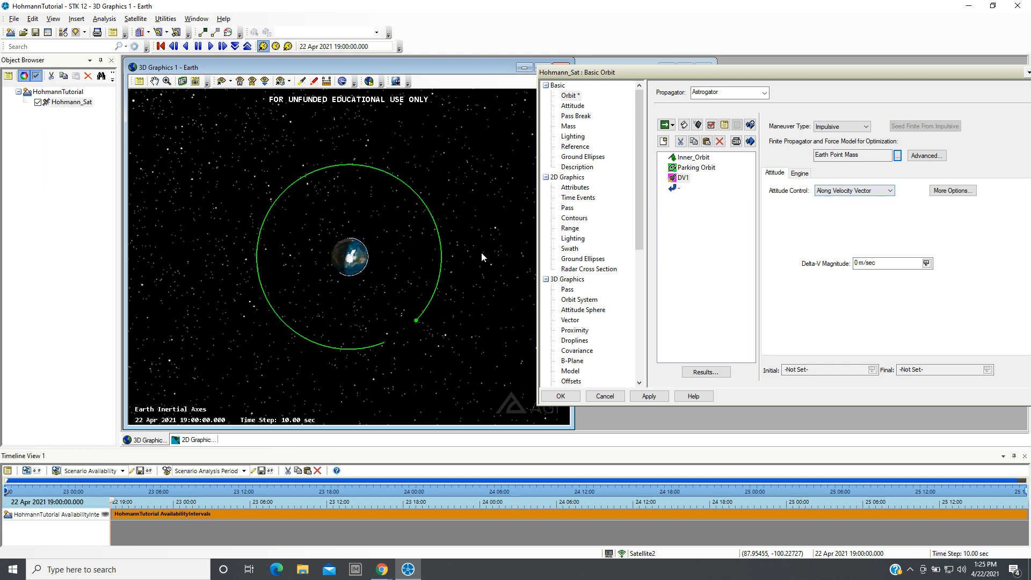
Set DV1's attitude control to Thrust Vector, keeping the VNC(Earth) thrust axes and Cartesian components.
left_click(888, 192)
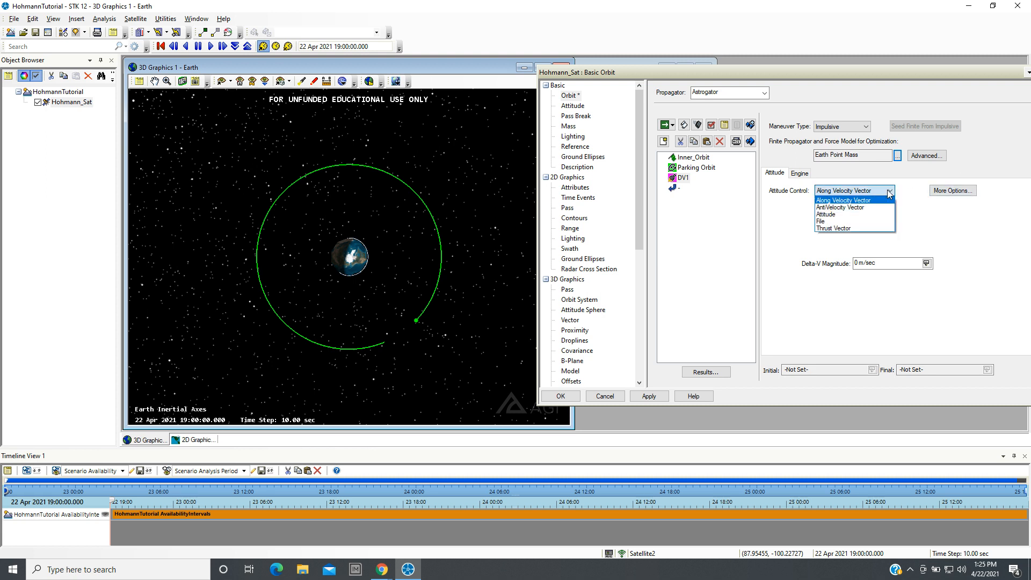
left_click(867, 228)
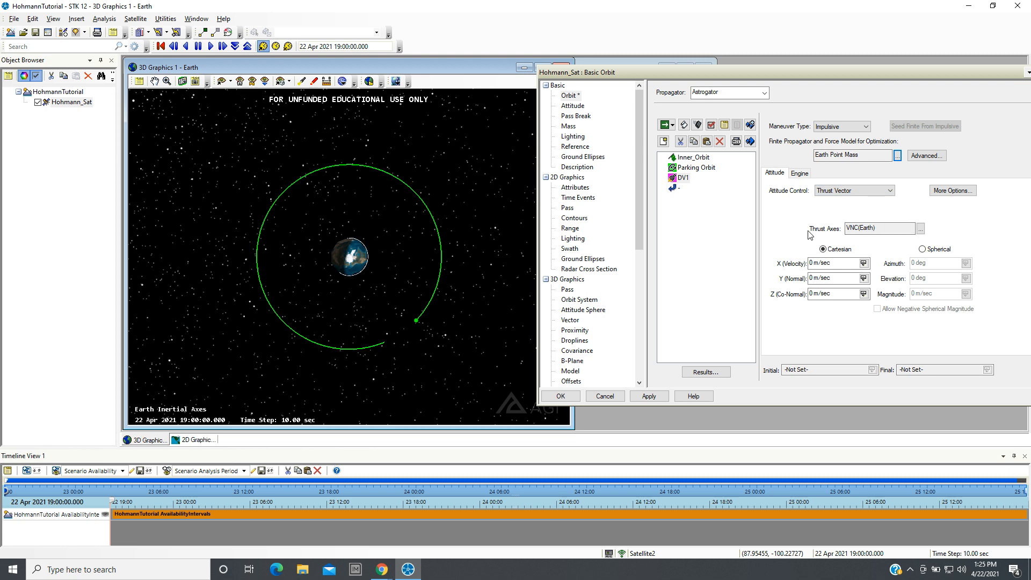
left_click(921, 229)
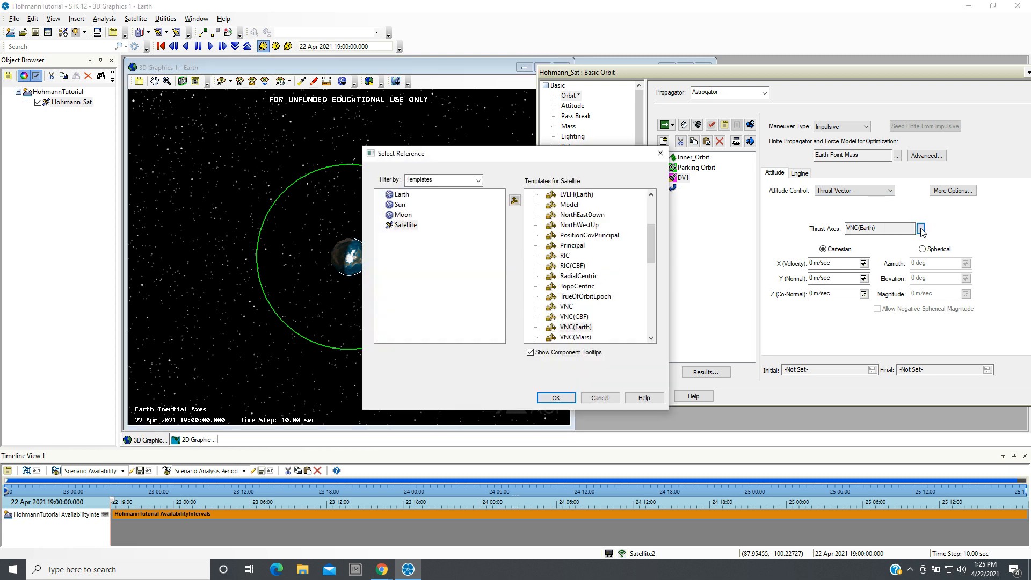
scroll(579, 309, "up", 10)
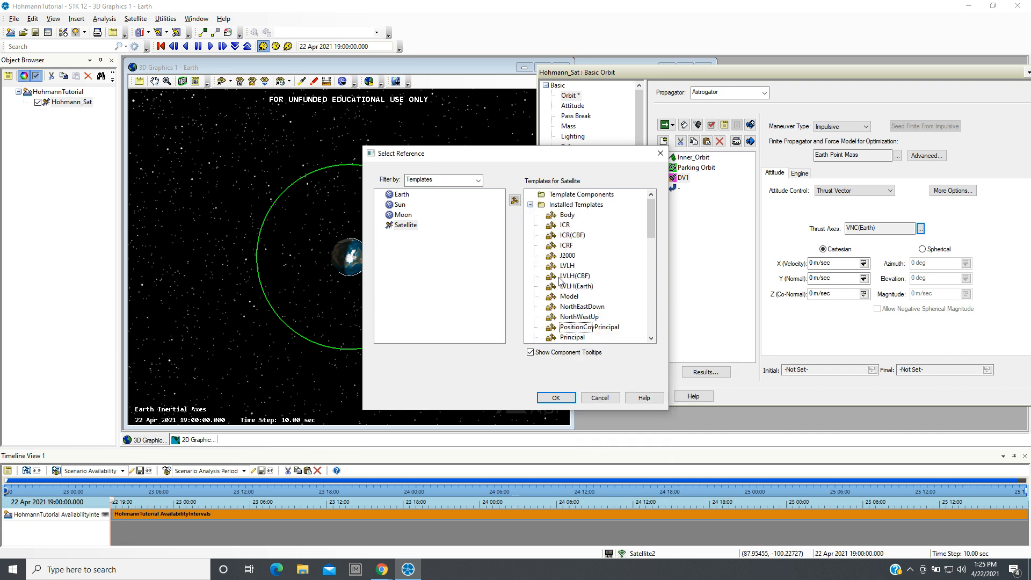
mouse_move(572, 269)
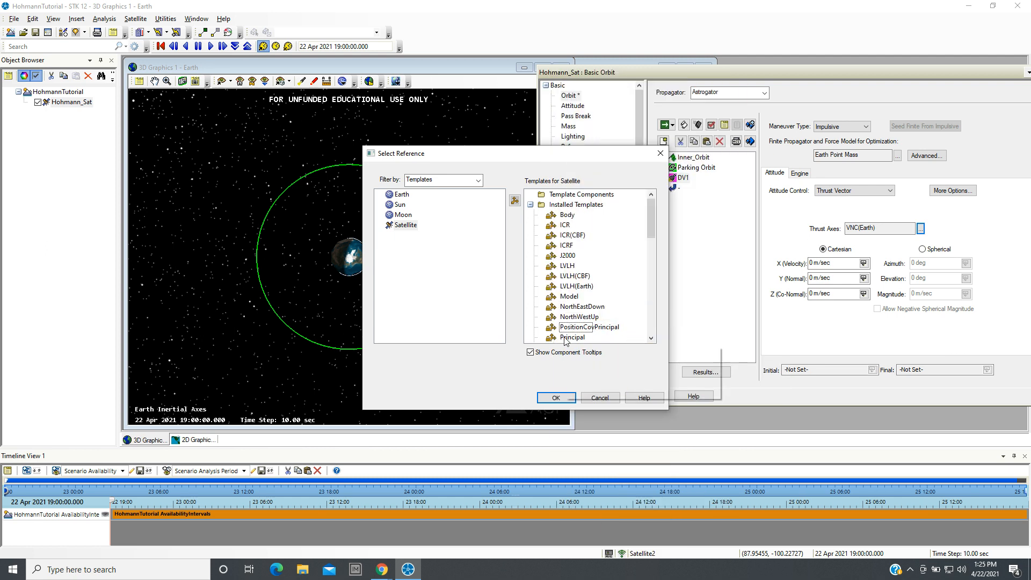
left_click(612, 399)
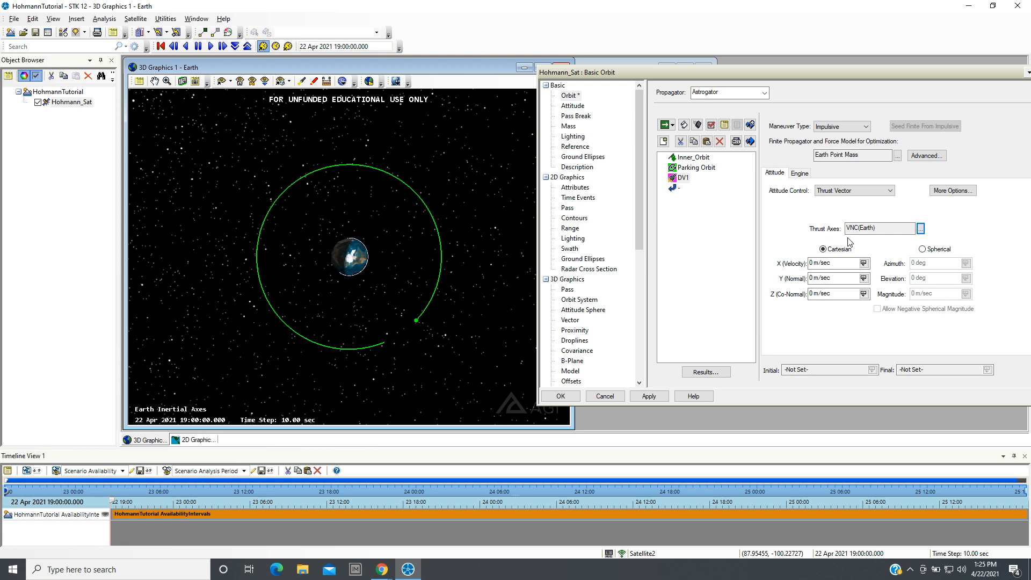
left_click(926, 251)
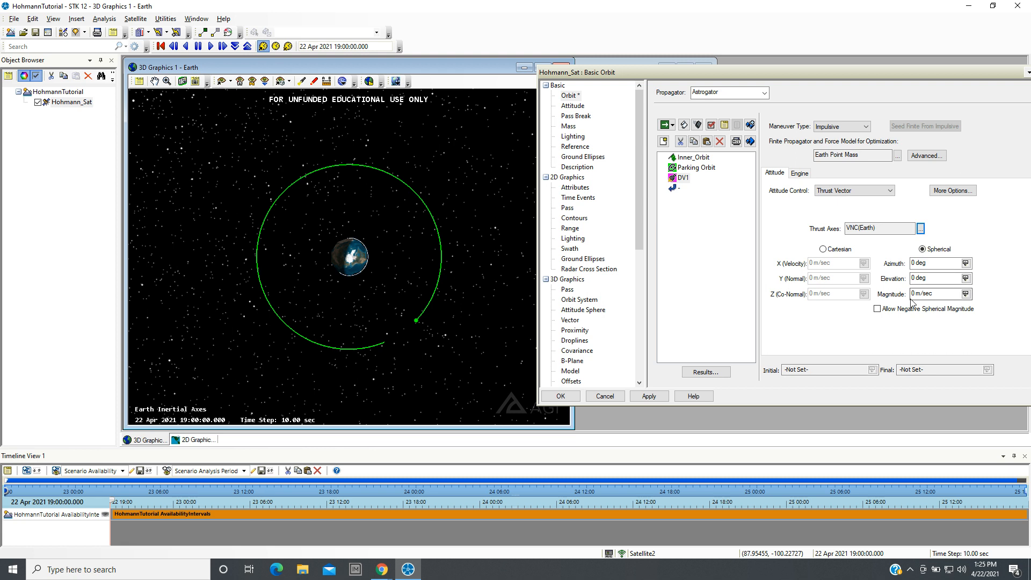
left_click(824, 250)
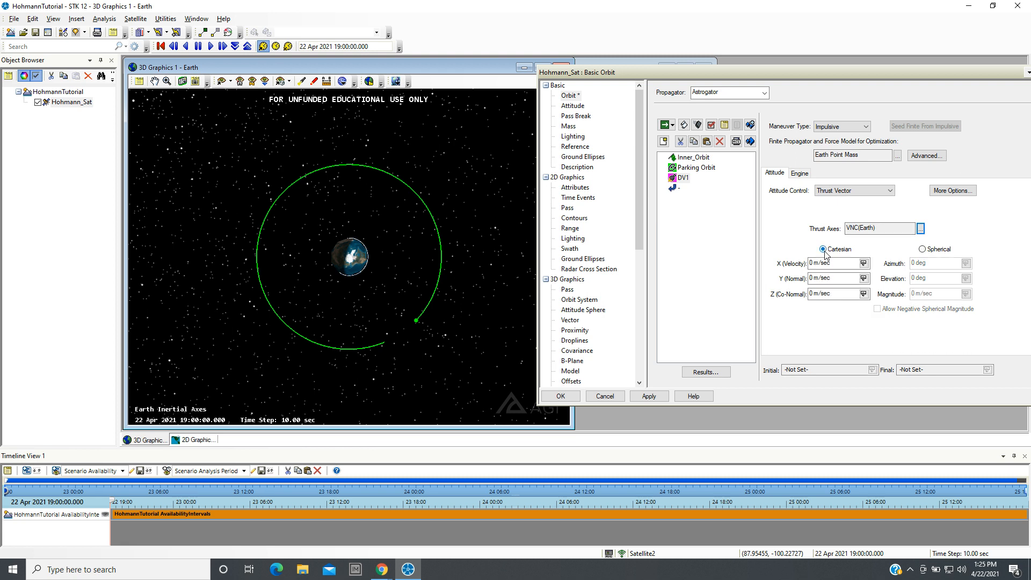
Set DV1's X (Velocity) component to 246 m/sec and run the mission control sequence.
left_click(814, 263)
type("246")
key("Delete")
left_click(792, 174)
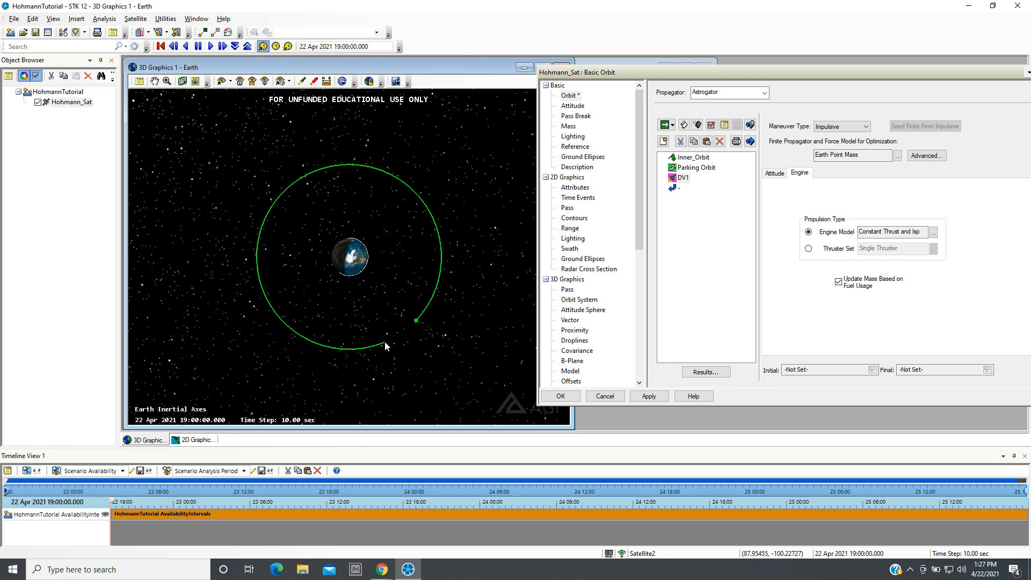
left_click(664, 124)
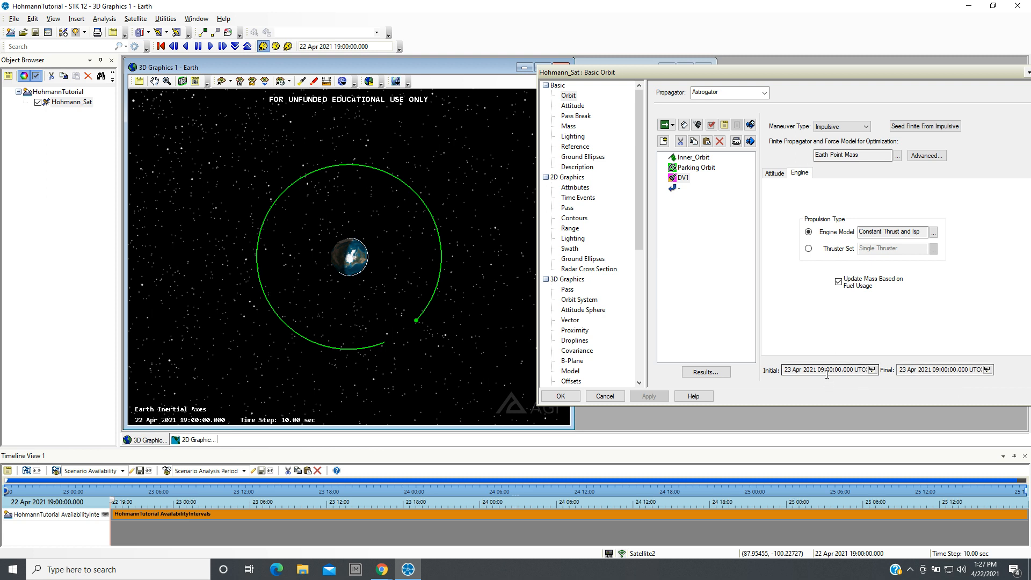
Open the DV1 segment summary, examine its delta-V, fuel use and satellite states before and after the burn, and close the report.
left_click(683, 127)
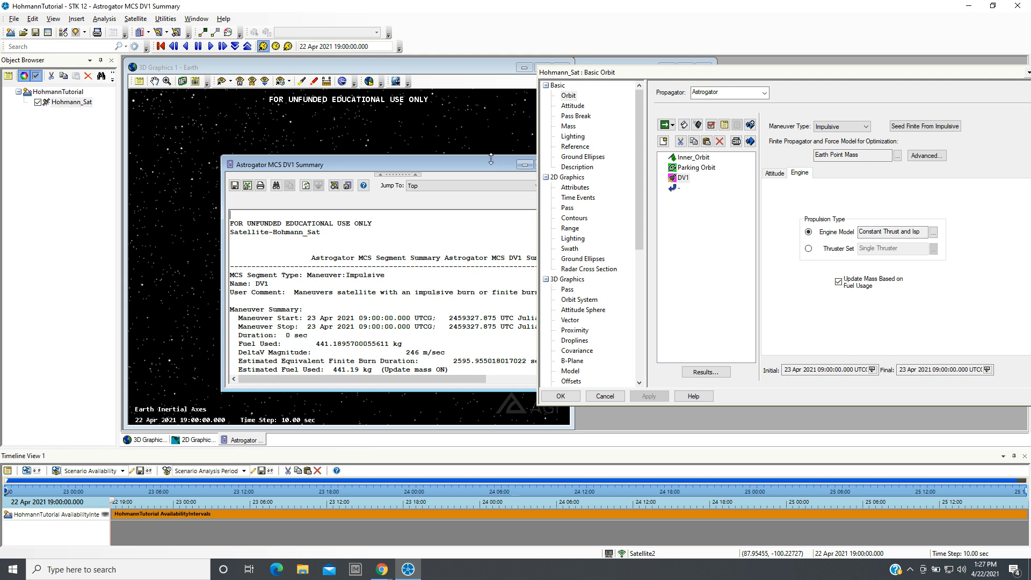
left_click_drag(485, 165, 412, 155)
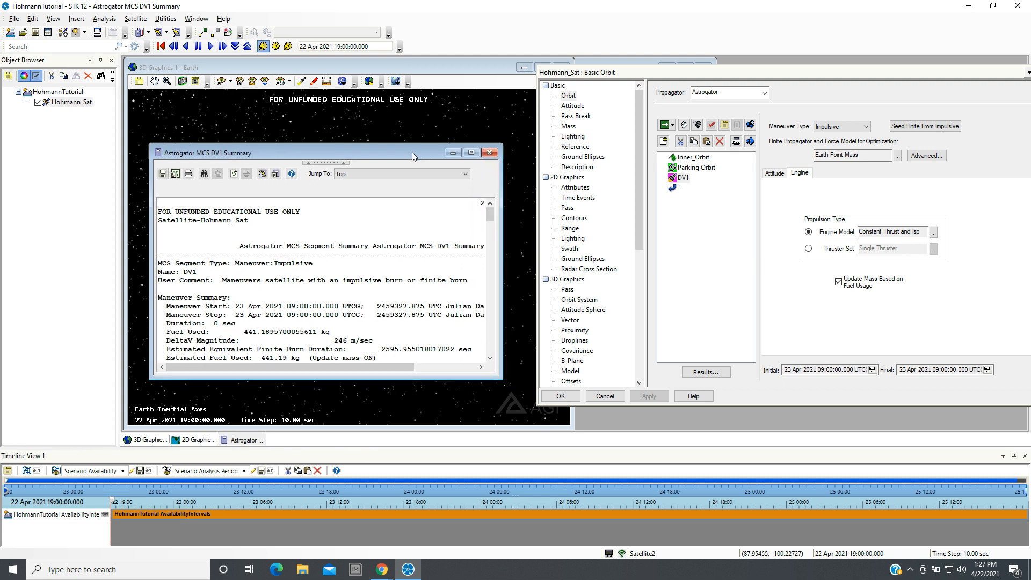
left_click(470, 154)
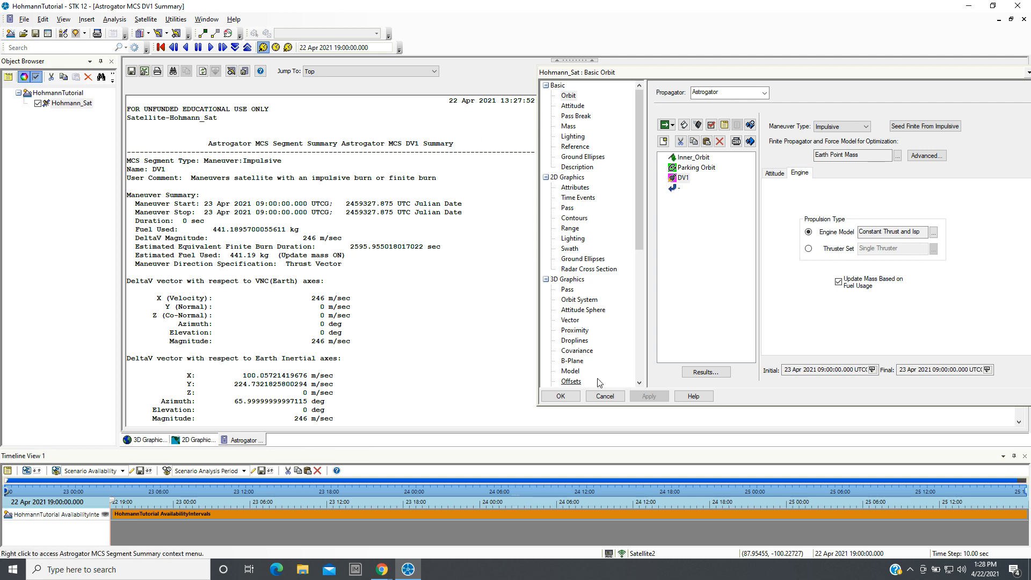
scroll(342, 298, "down", 20)
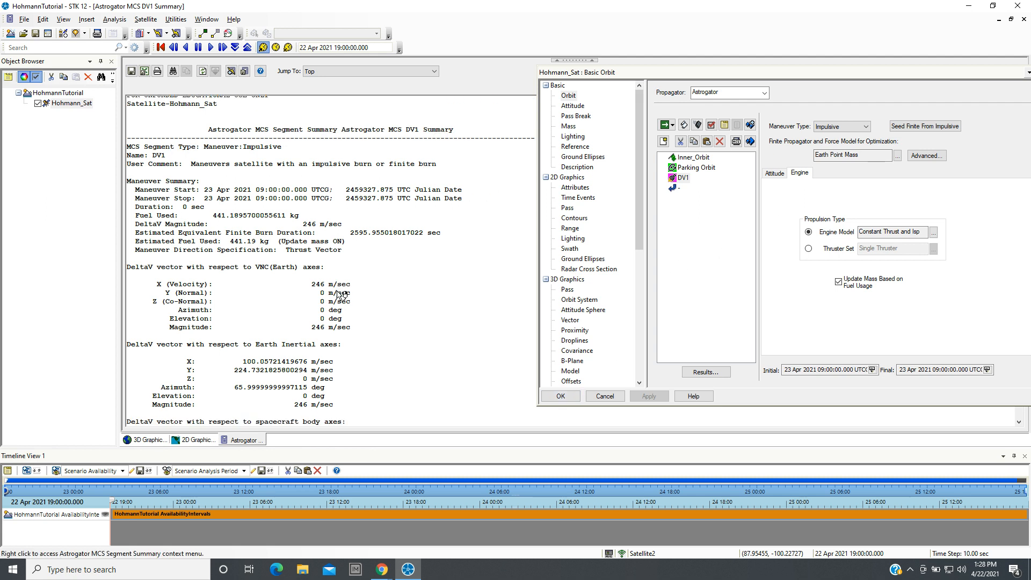
scroll(343, 286, "down", 20)
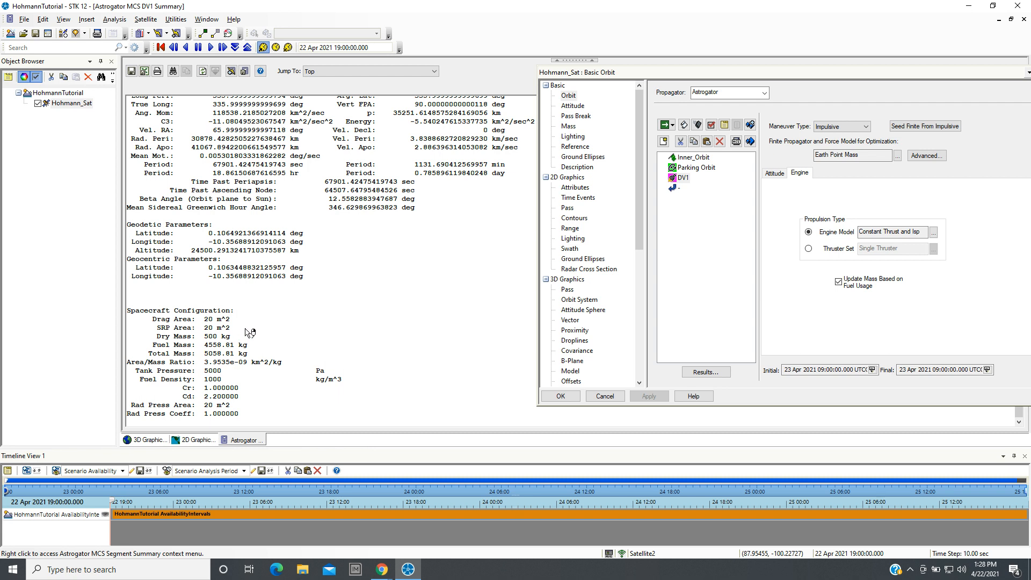
scroll(247, 331, "down", 10)
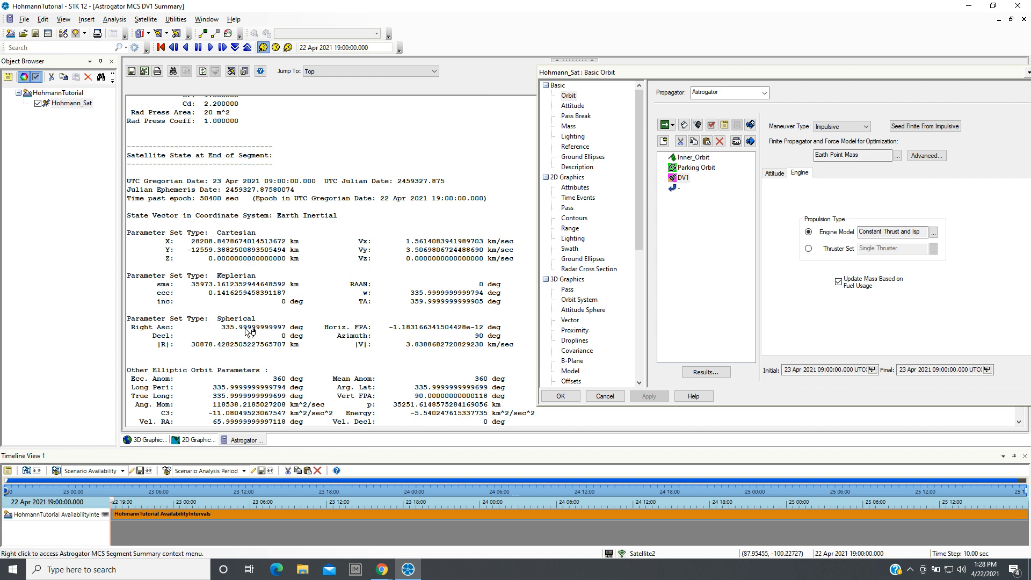
scroll(248, 331, "up", 8)
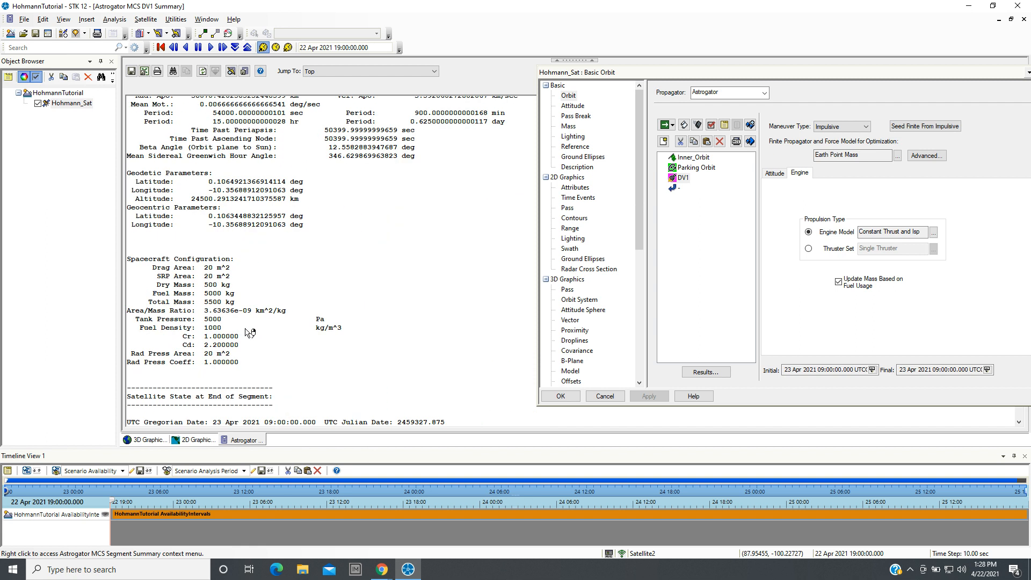
scroll(247, 332, "up", 20)
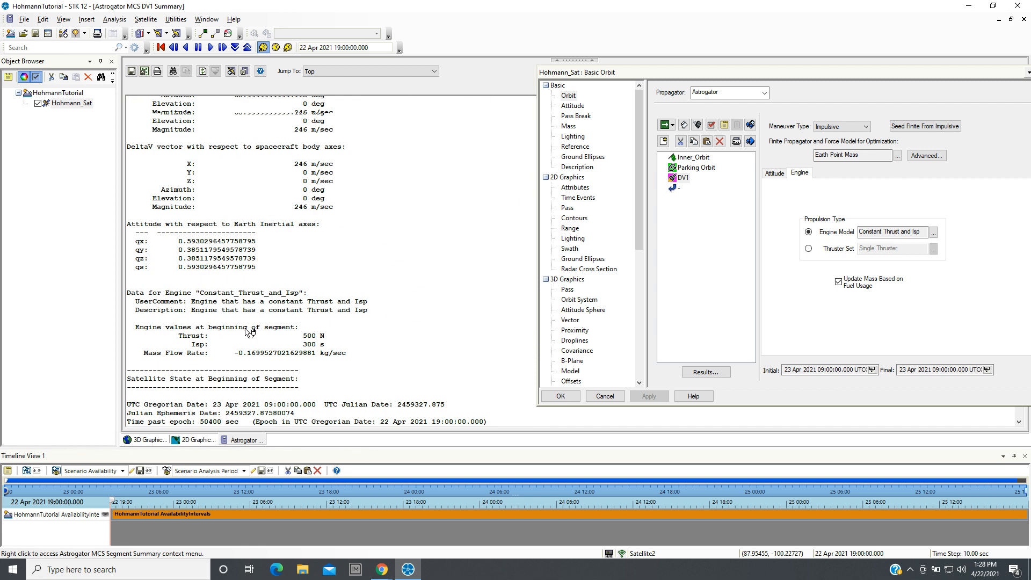
scroll(248, 331, "up", 3)
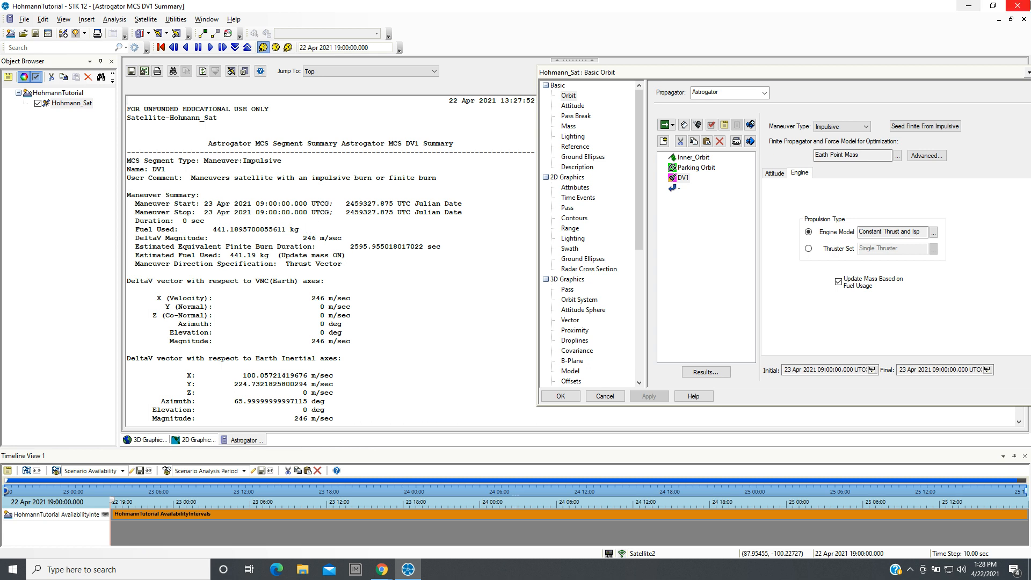
scroll(387, 172, "down", 1)
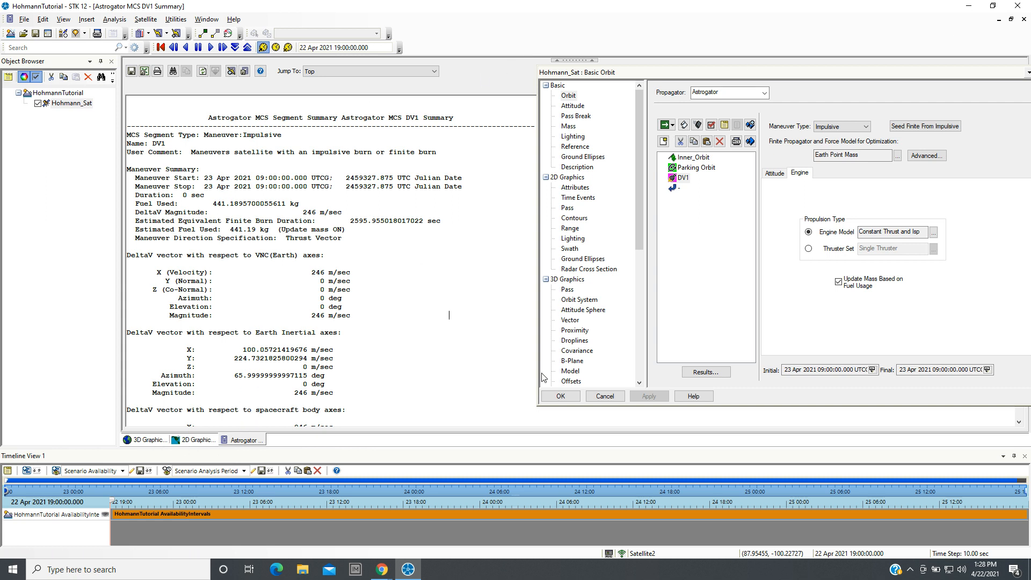
left_click(1023, 19)
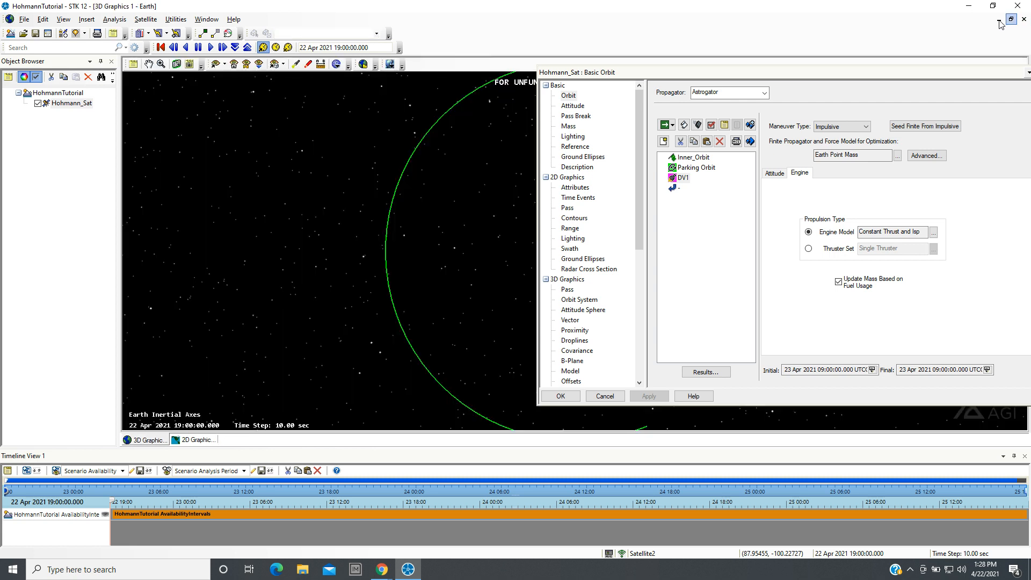
Accept and close the Hohmann_Sat properties and tile the 3D and 2D graphics windows vertically.
scroll(390, 189, "down", 5)
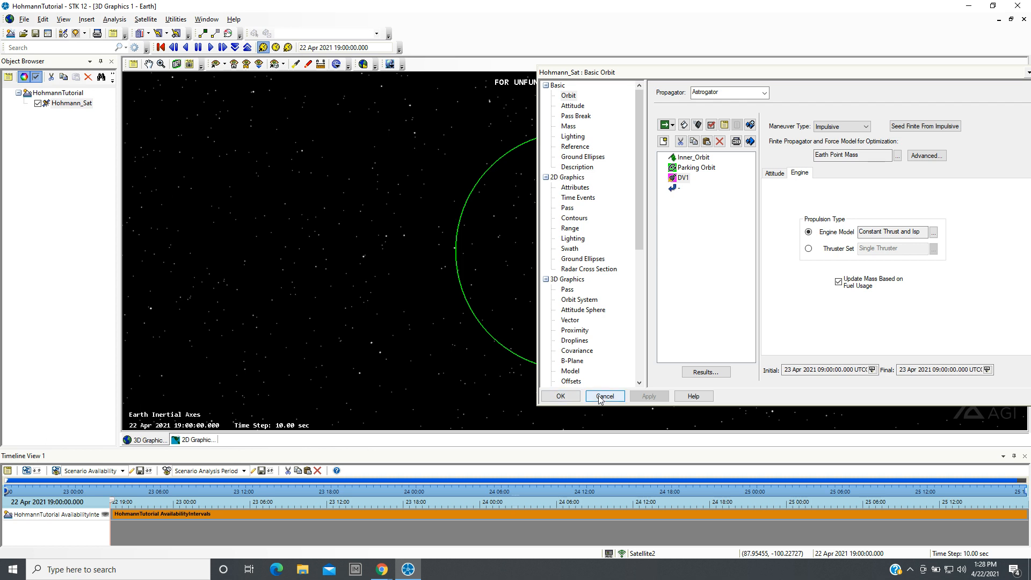
left_click(560, 396)
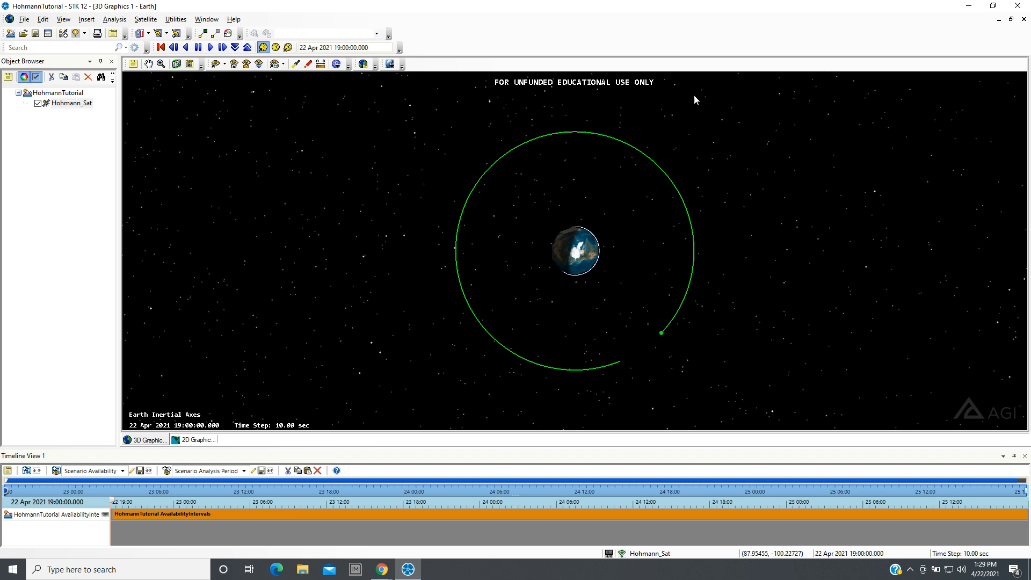
left_click(204, 22)
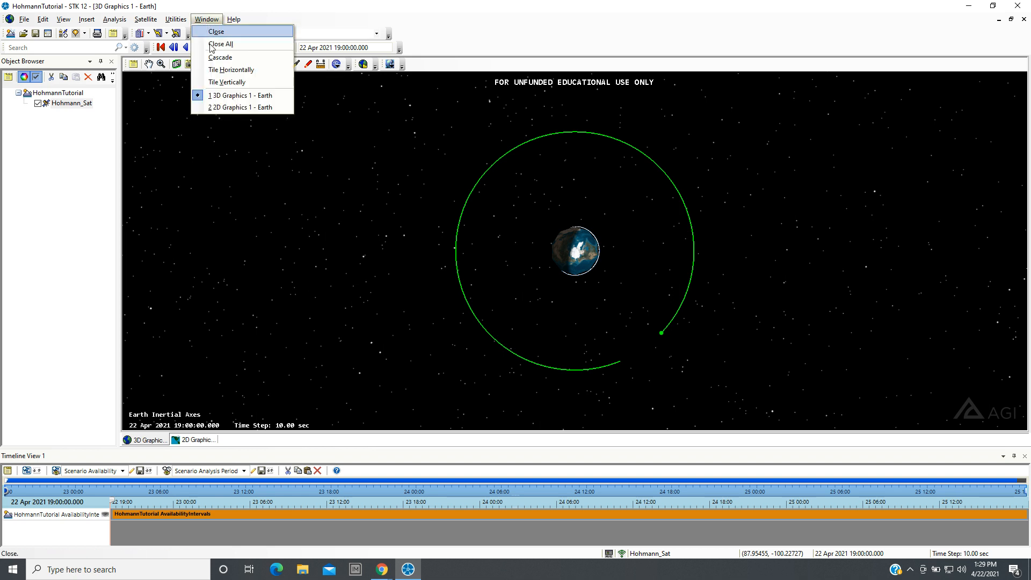
left_click(222, 81)
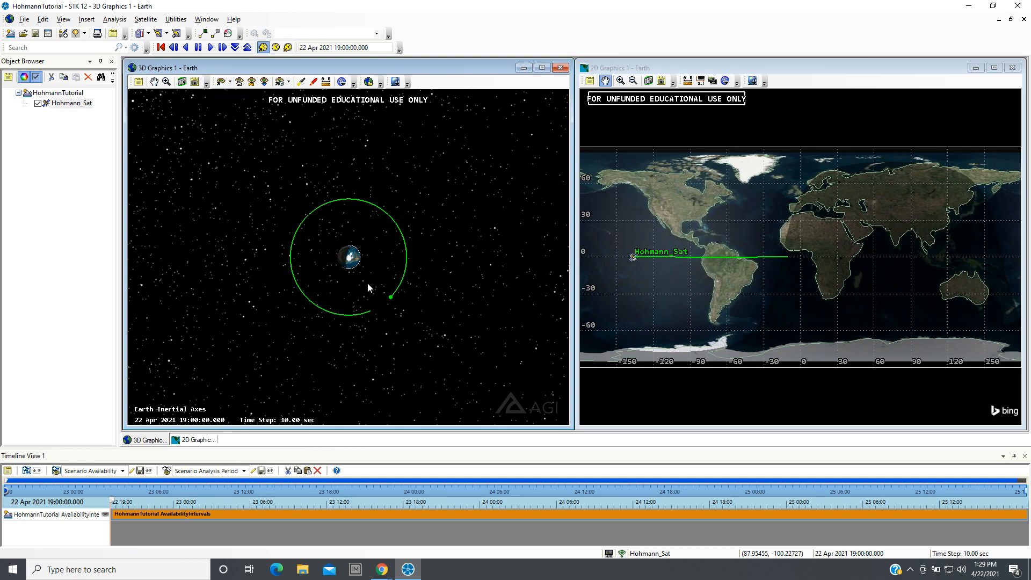
Reopen the Hohmann_Sat properties and insert a Propagate segment after DV1.
double_click(47, 105)
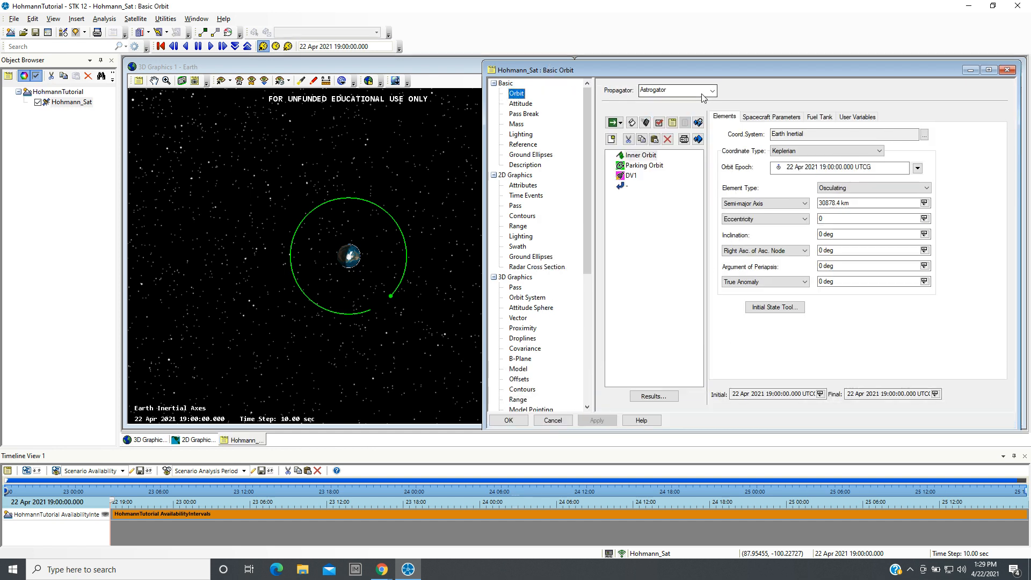
right_click(622, 179)
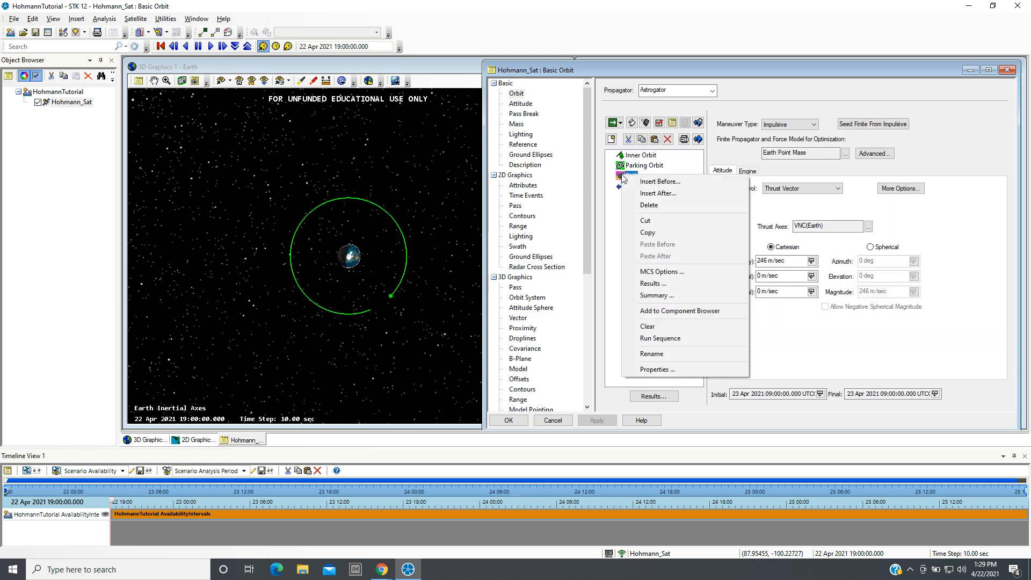
left_click(642, 197)
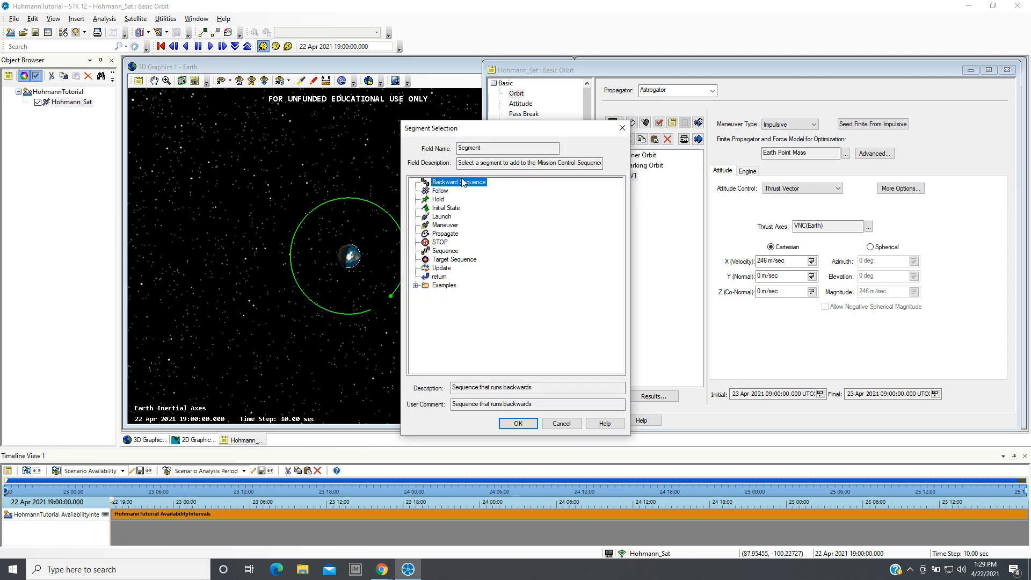
left_click(444, 234)
left_click(516, 423)
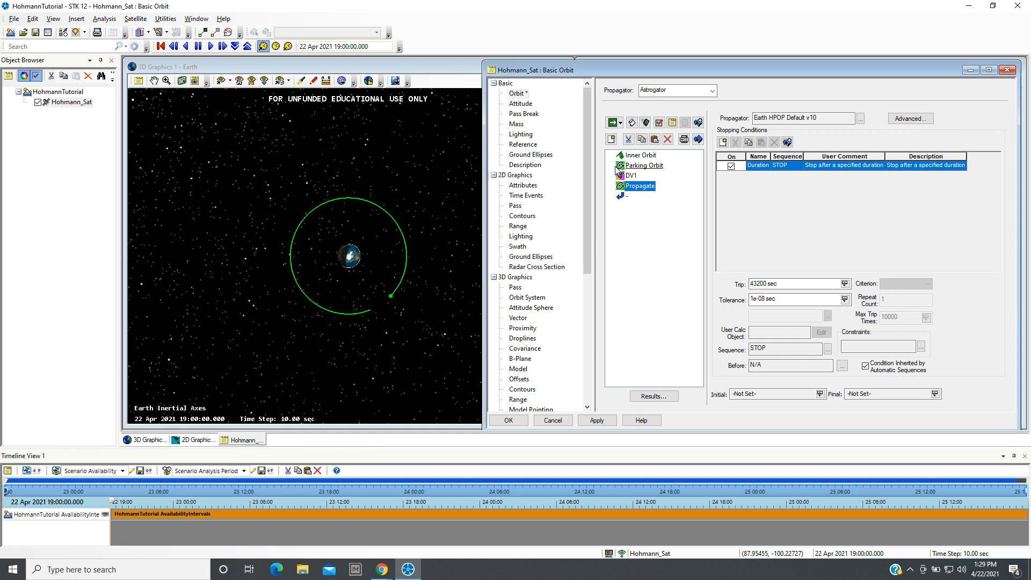
Rename the new Propagate segment as Transfer Ellipse and set its color to red.
left_click(643, 187)
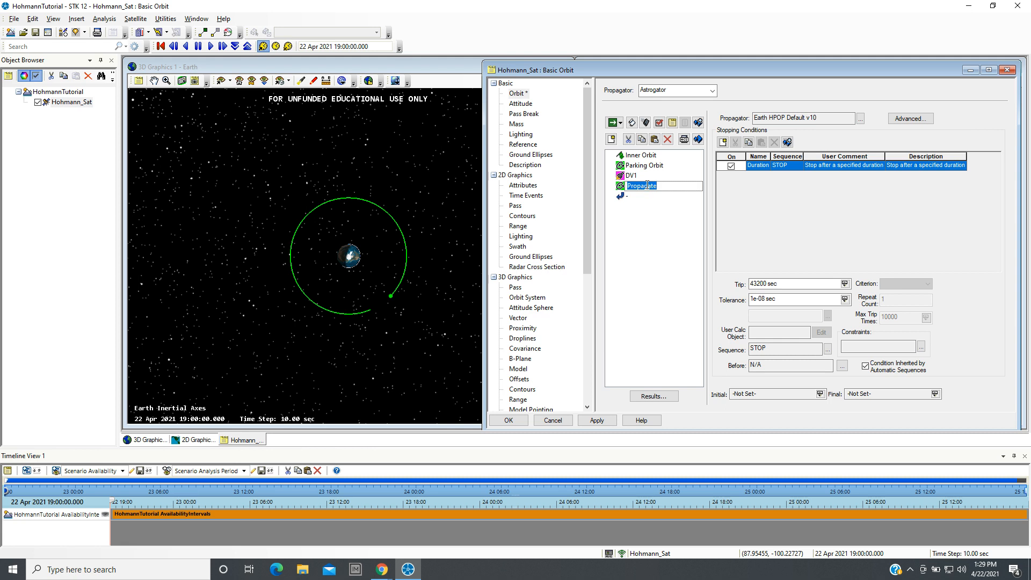
type("Transfer Ellipse")
key("Return")
double_click(620, 187)
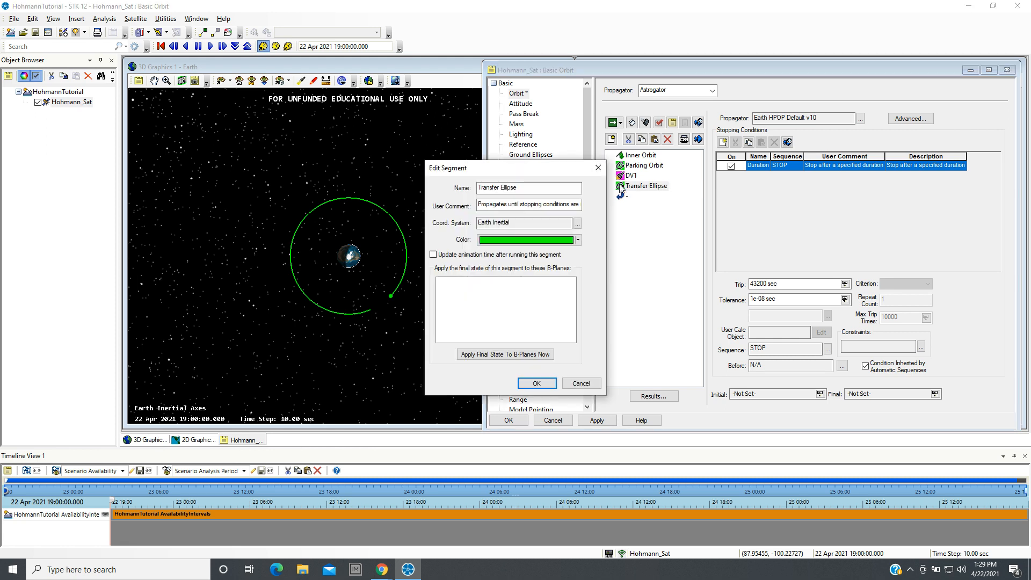
left_click(578, 240)
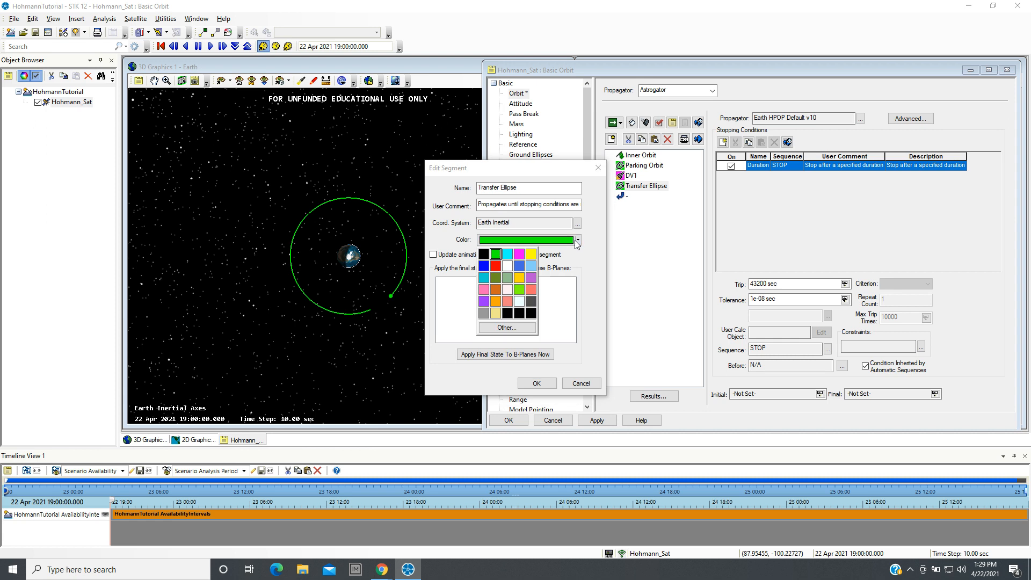
left_click(495, 266)
left_click(537, 383)
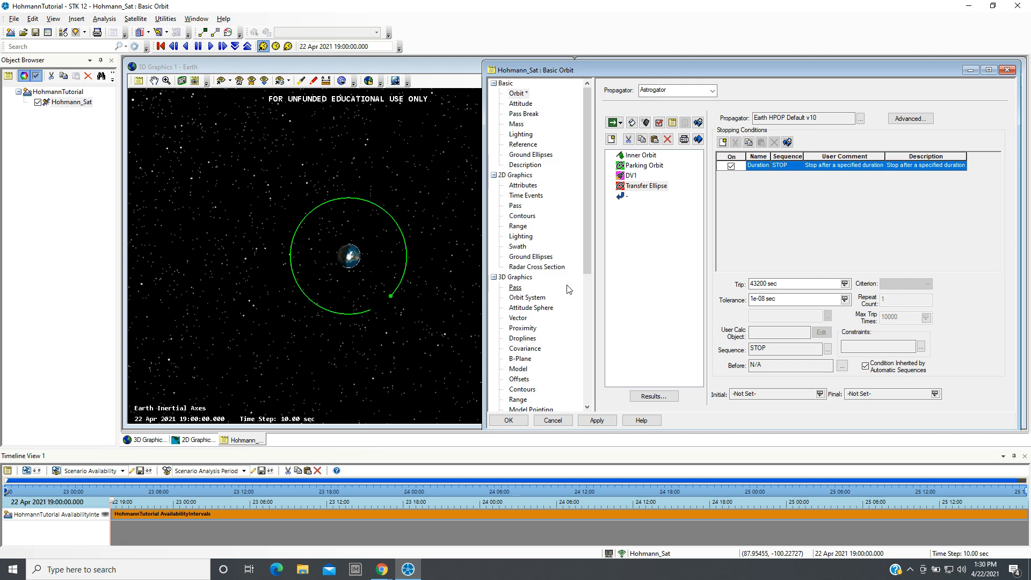
Set the Transfer Ellipse propagator to Earth Point Mass and switch the Duration trip value's unit to hours.
left_click(859, 119)
left_click(453, 208)
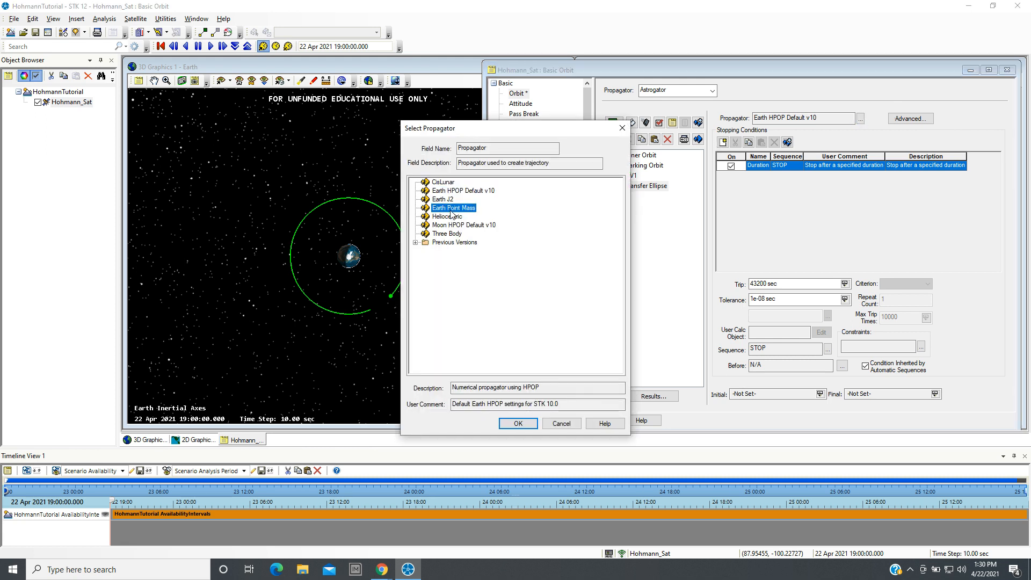
left_click(522, 424)
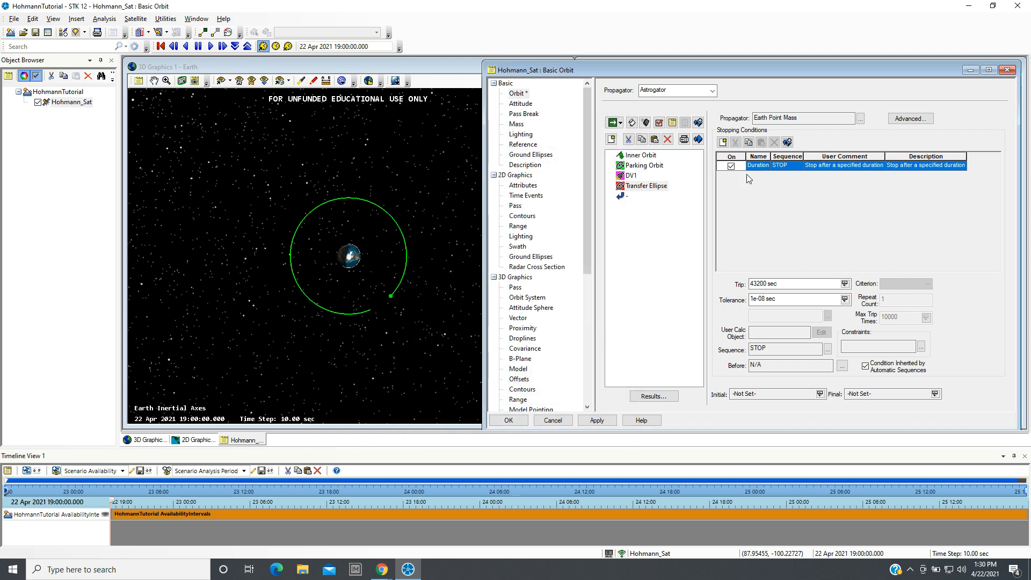
left_click(845, 284)
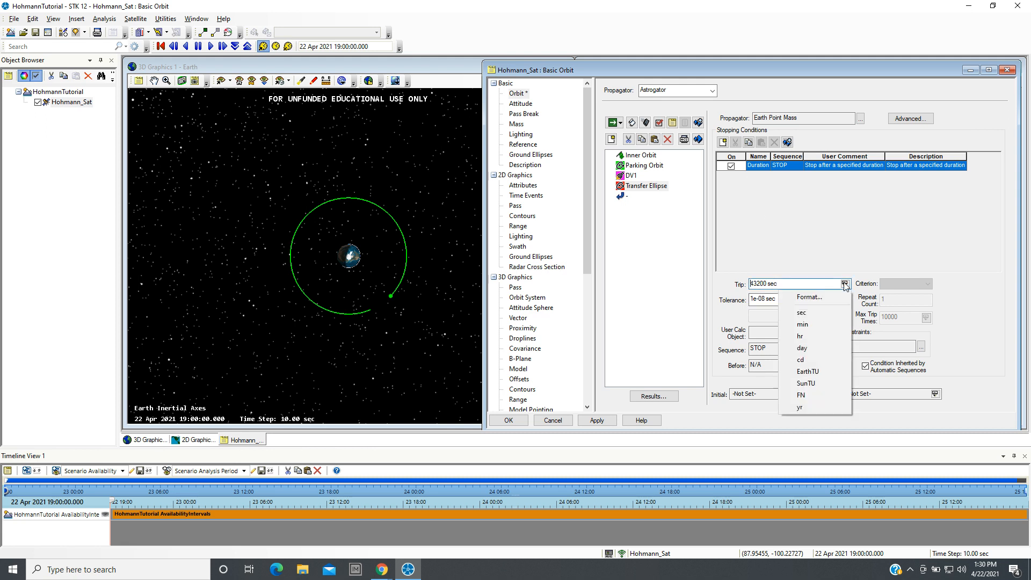
left_click(815, 336)
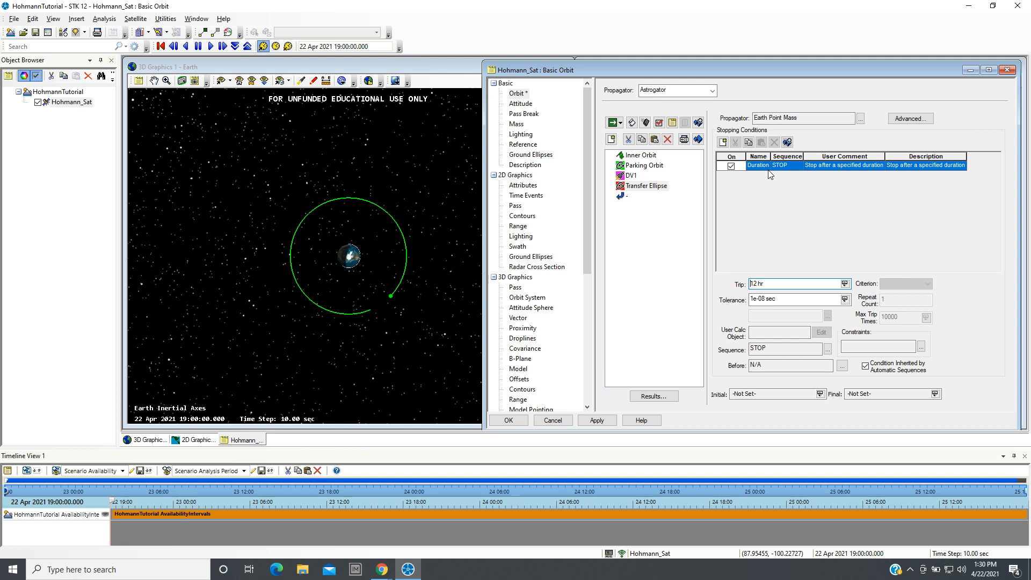
Add an Apoapsis stopping condition to the Transfer Ellipse and disable its Duration condition.
left_click(723, 143)
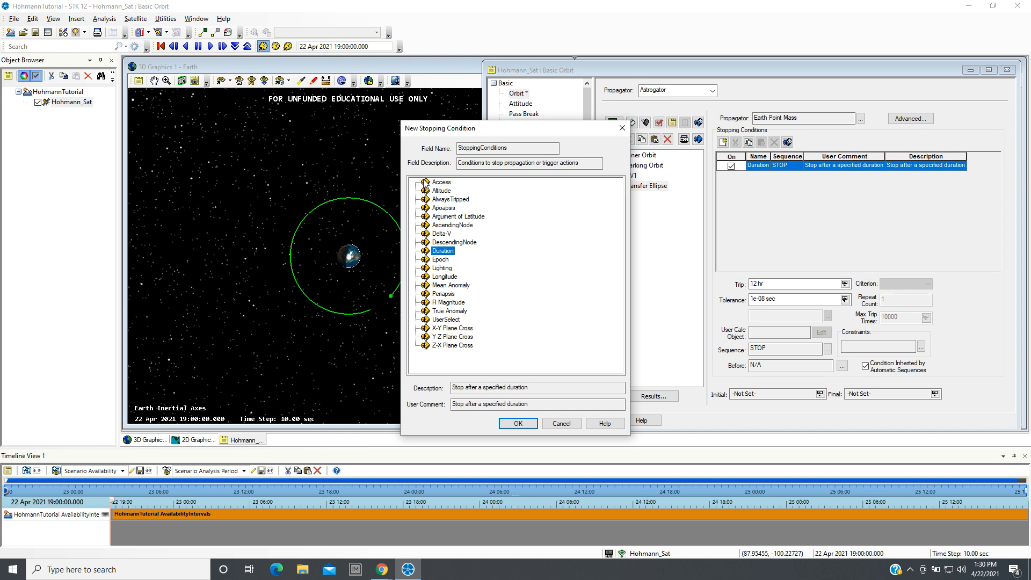
left_click(433, 210)
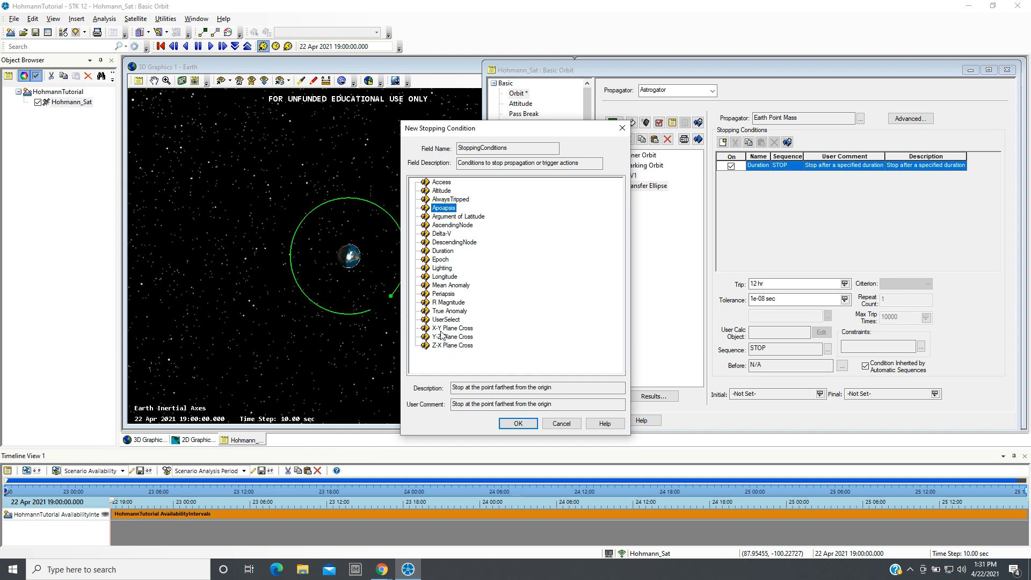
left_click(524, 423)
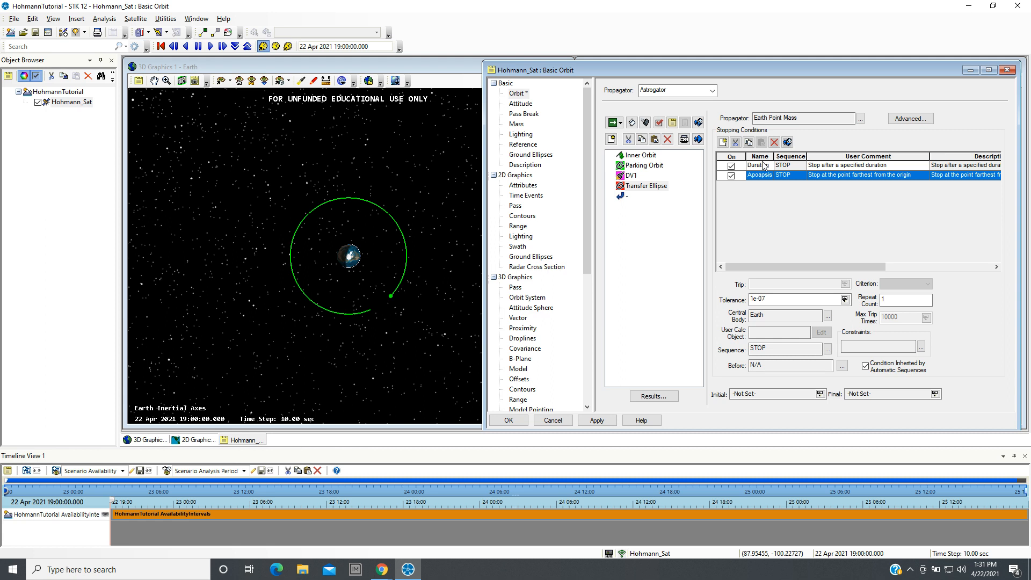
left_click(730, 166)
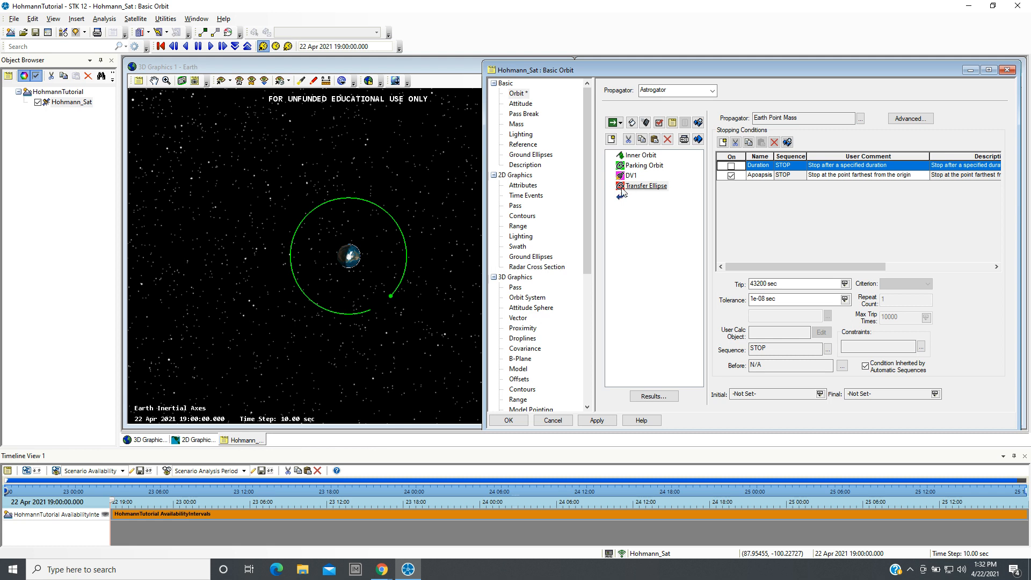
Insert a Maneuver segment after the Transfer Ellipse segment.
right_click(620, 186)
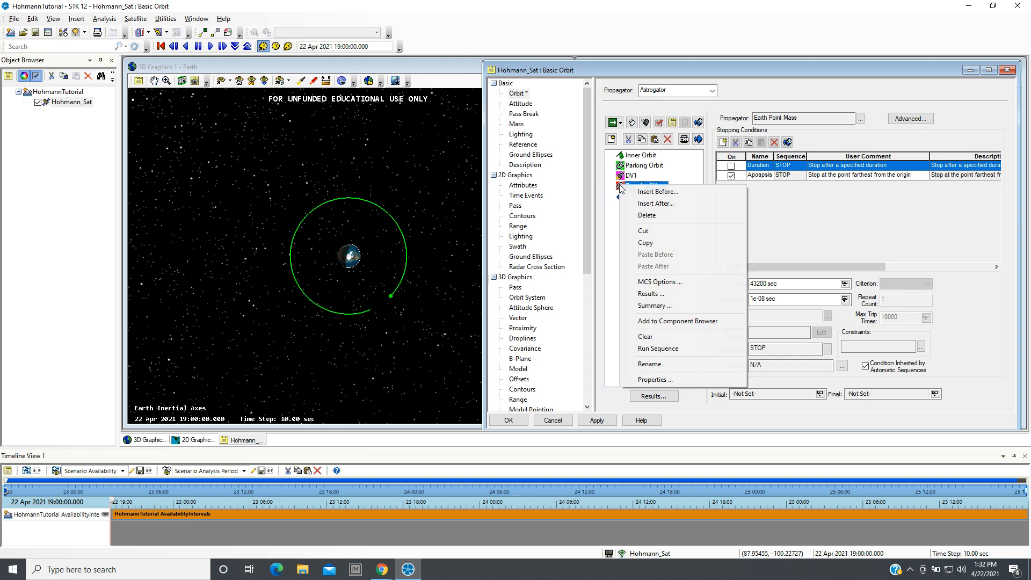
left_click(640, 207)
left_click(445, 225)
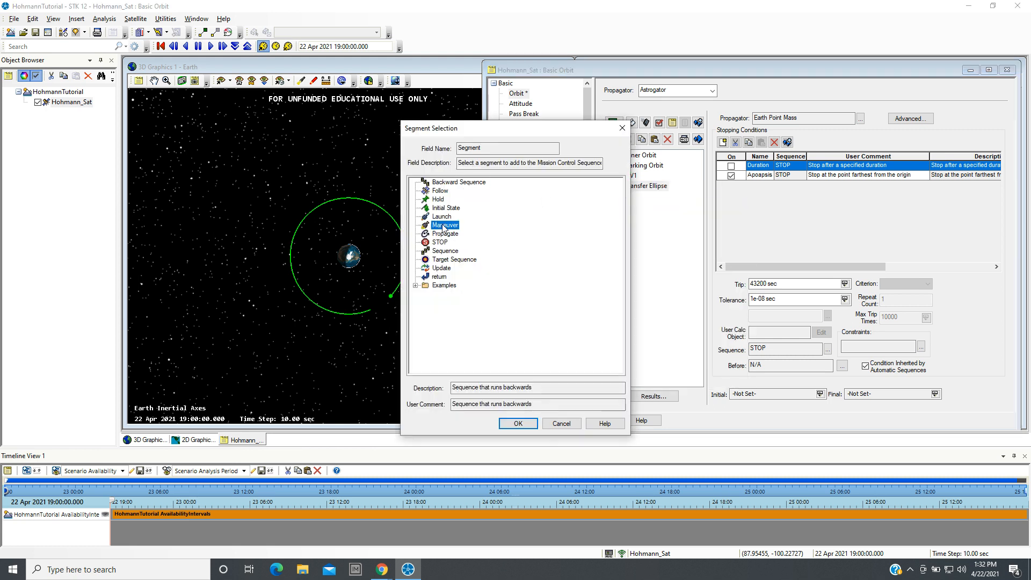
left_click(518, 424)
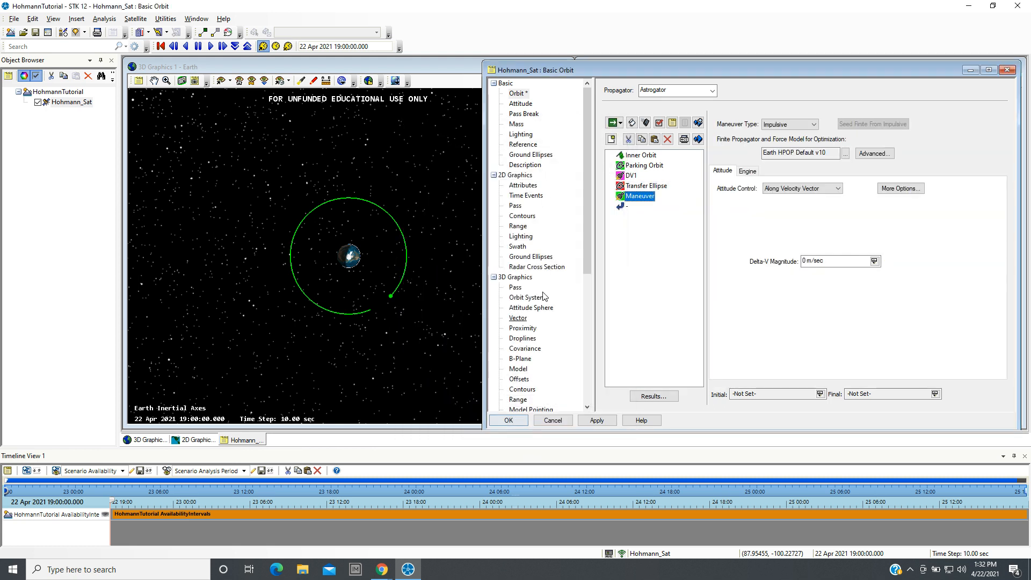
Rename the new Maneuver segment as DV2 and set its color to white.
double_click(622, 198)
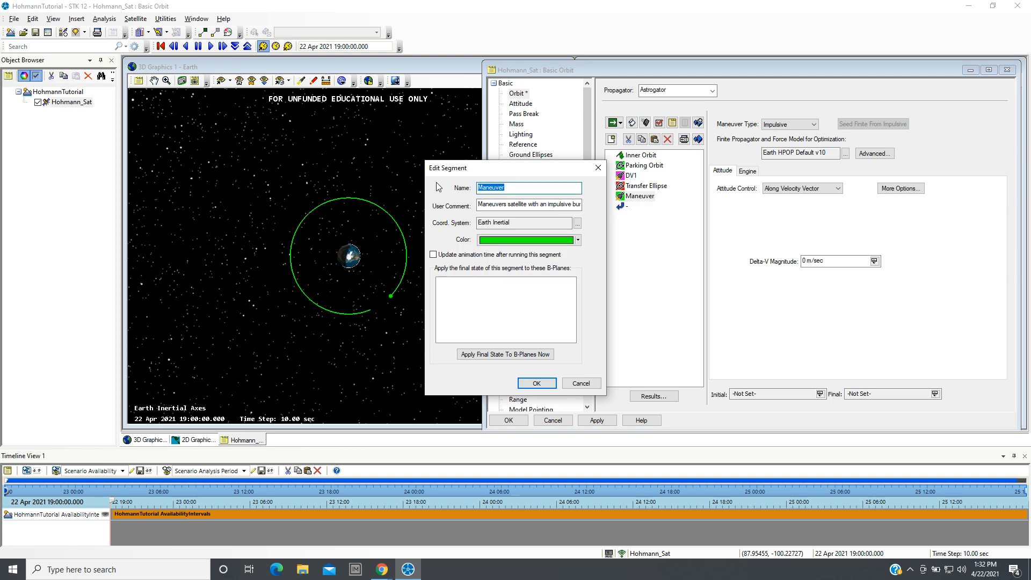
type("DV2")
left_click(577, 240)
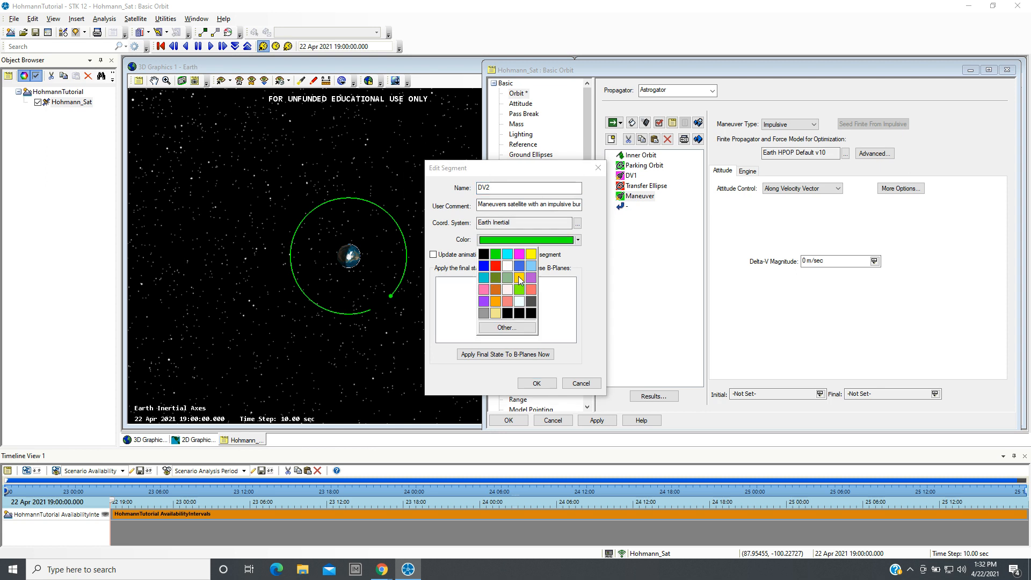
left_click(508, 266)
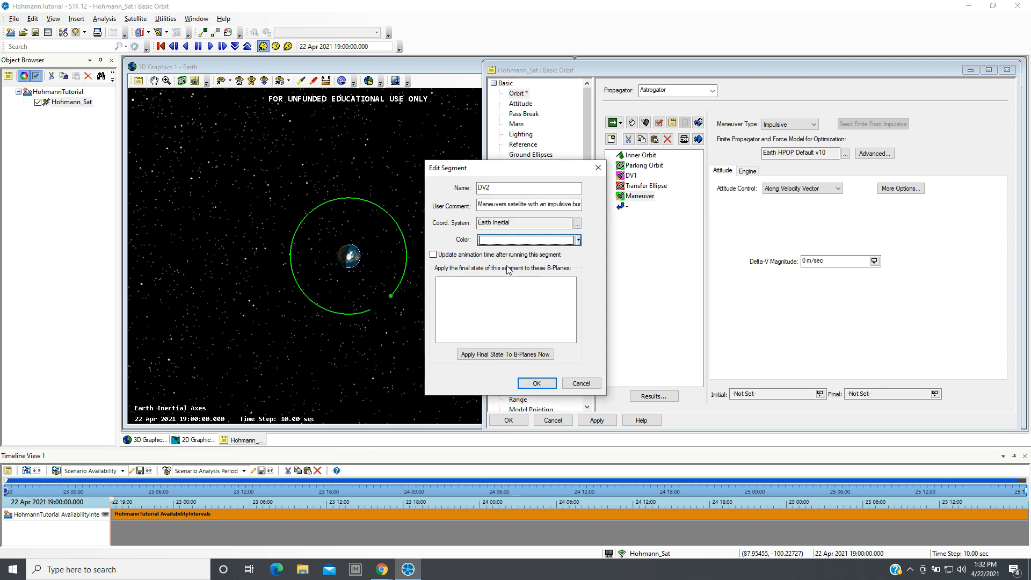
left_click(537, 383)
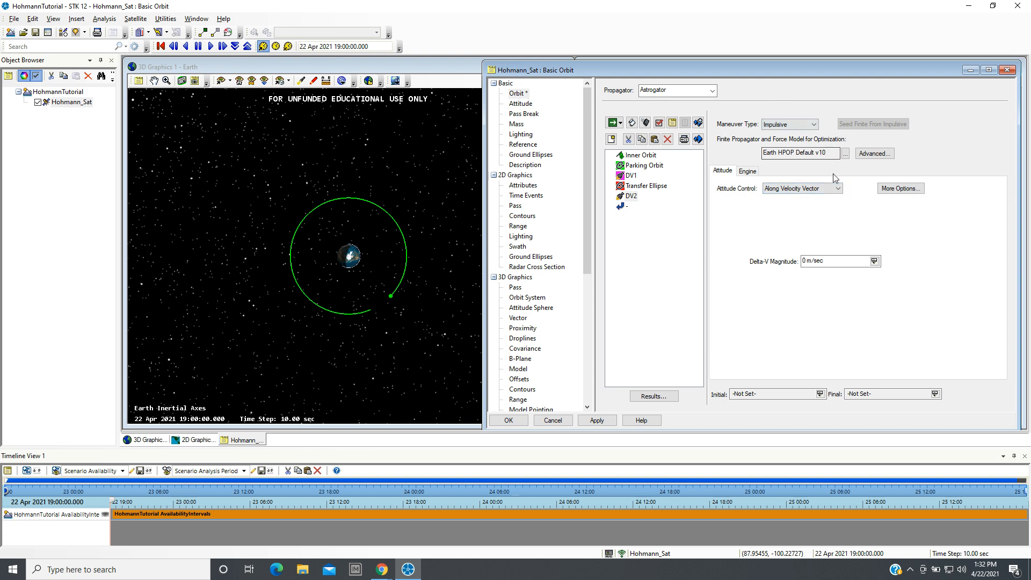
Set DV2's attitude control to Thrust Vector and its X (Velocity) component to 229 m/sec.
left_click(820, 190)
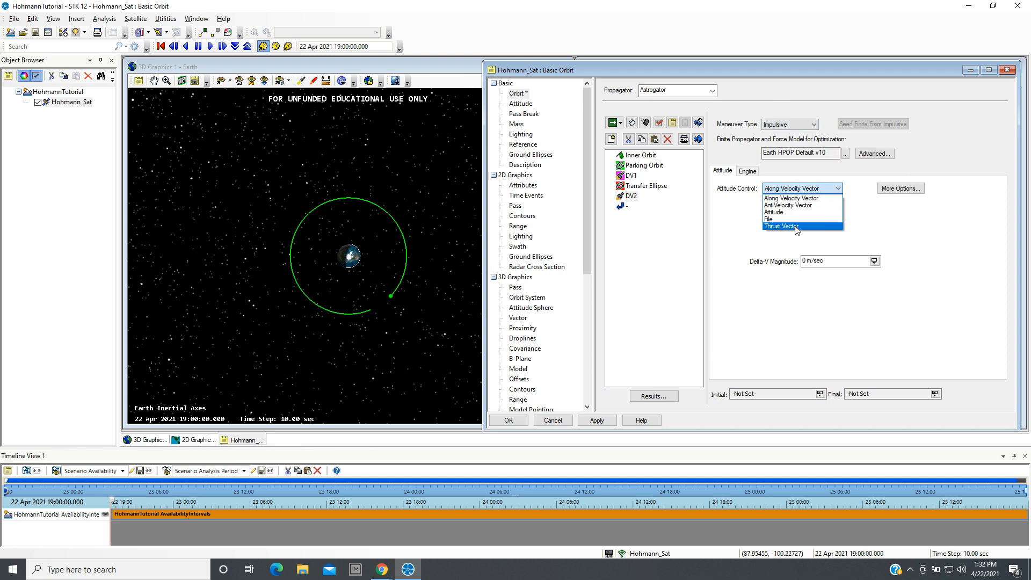
left_click(782, 226)
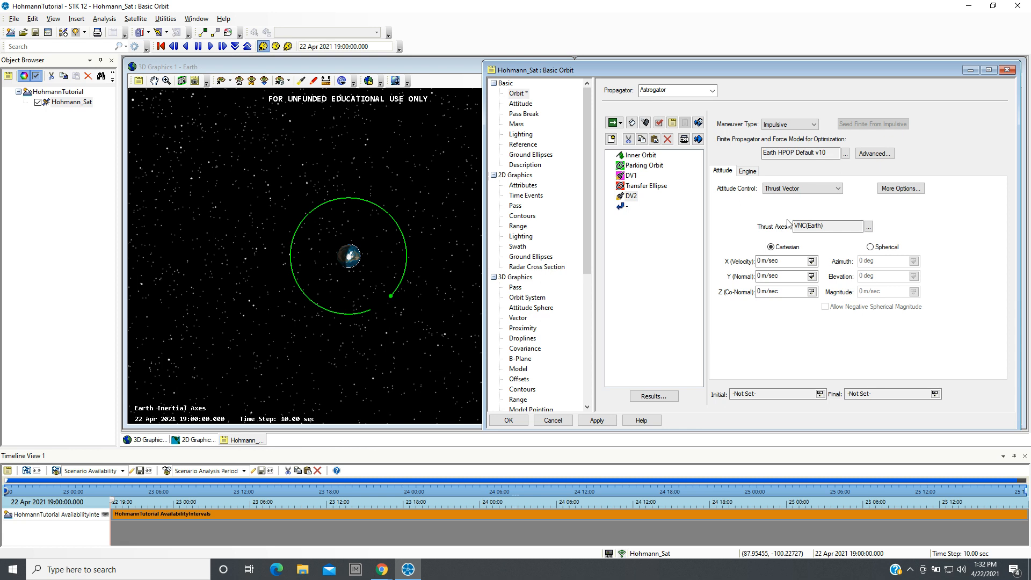
left_click(761, 261)
type("229")
left_click(623, 197)
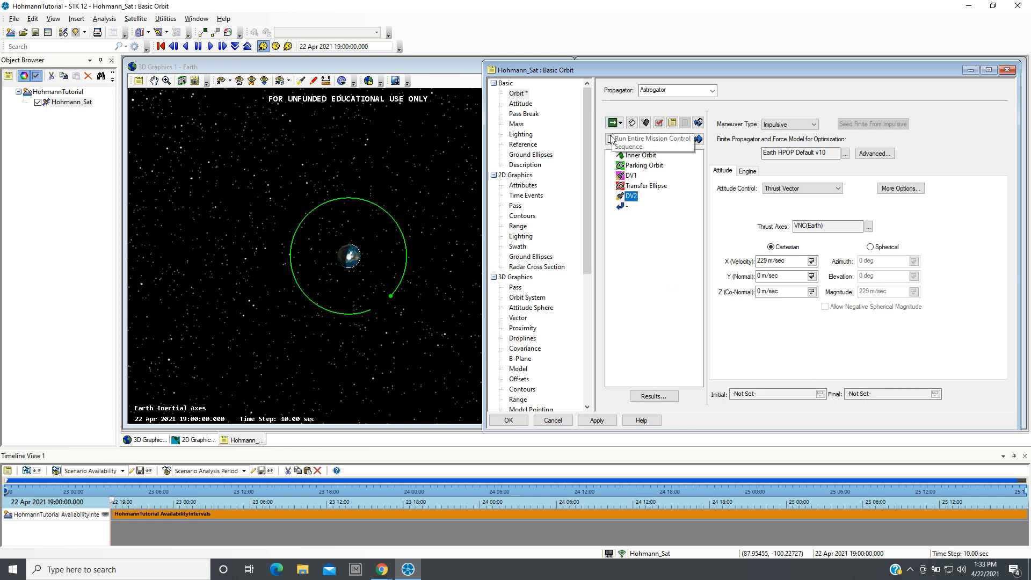
Insert a Propagate segment after DV2.
right_click(620, 198)
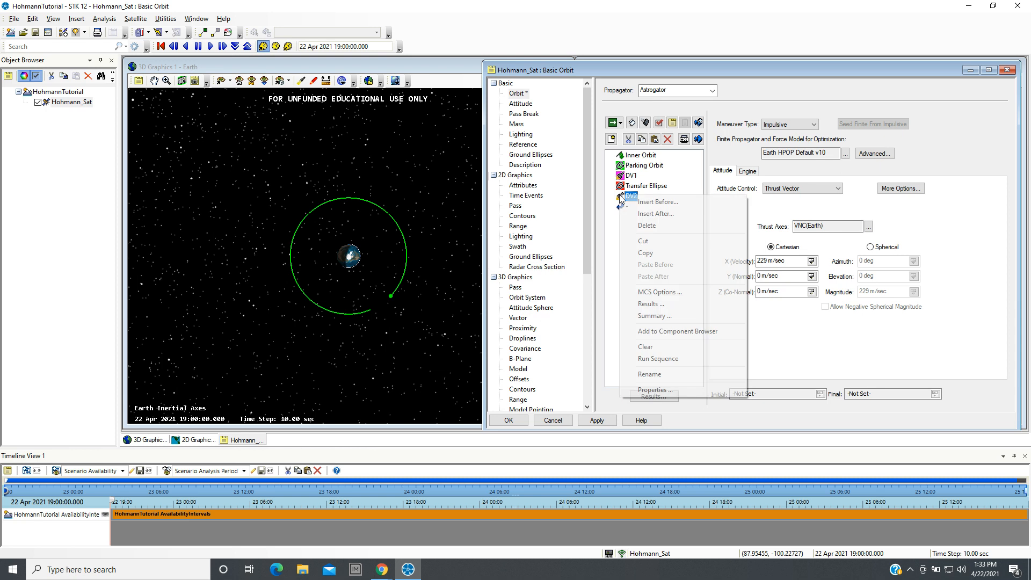
left_click(644, 215)
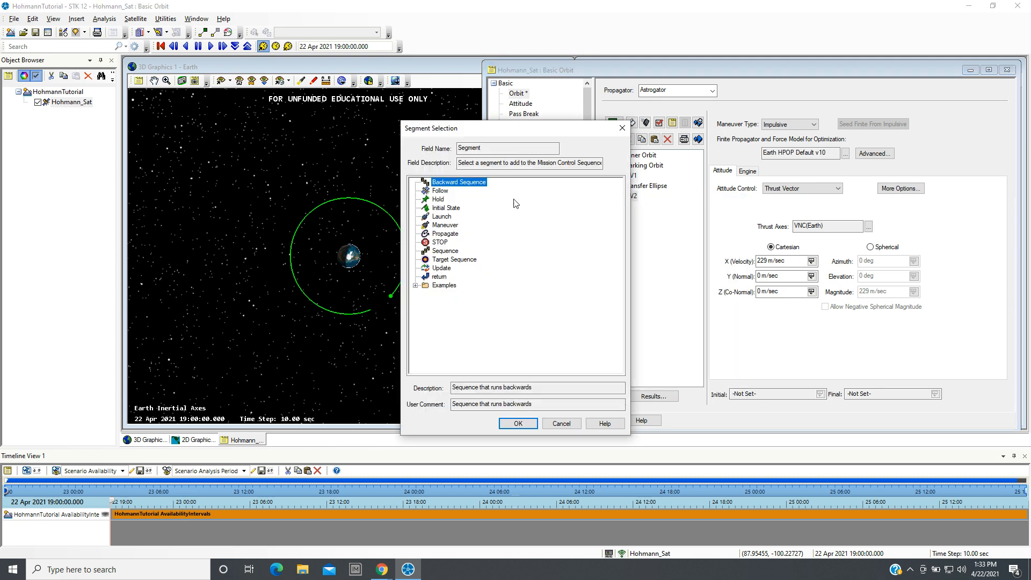
left_click(444, 234)
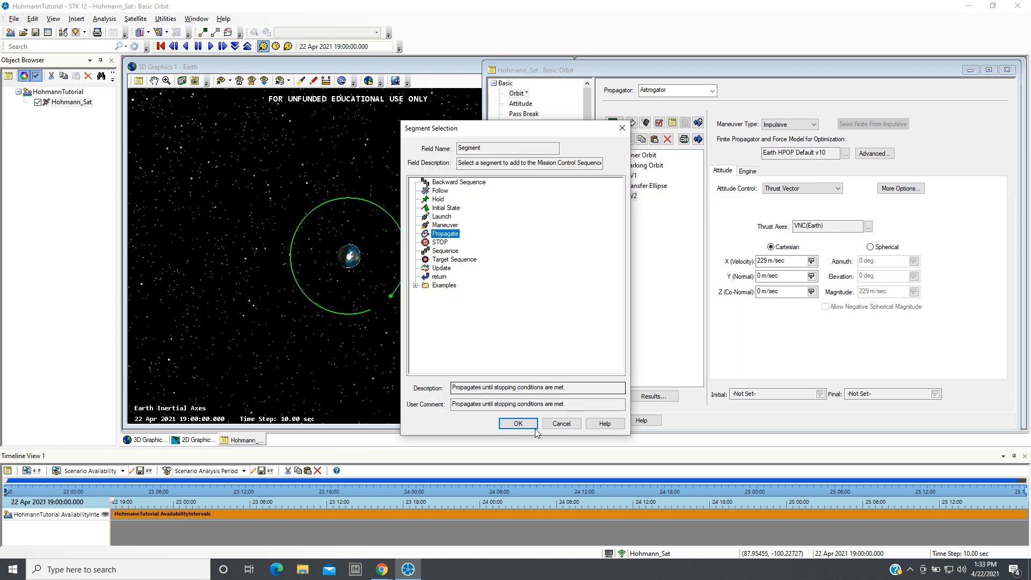
left_click(518, 424)
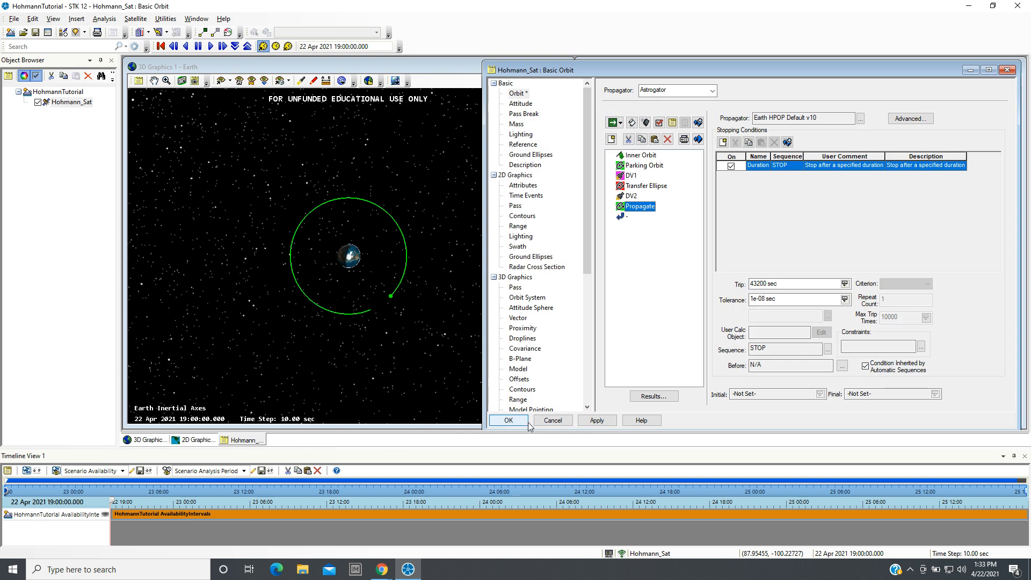
Rename the Propagate segment after DV2 as Outer Orbit and set its color to yellow.
left_click(621, 208)
double_click(621, 208)
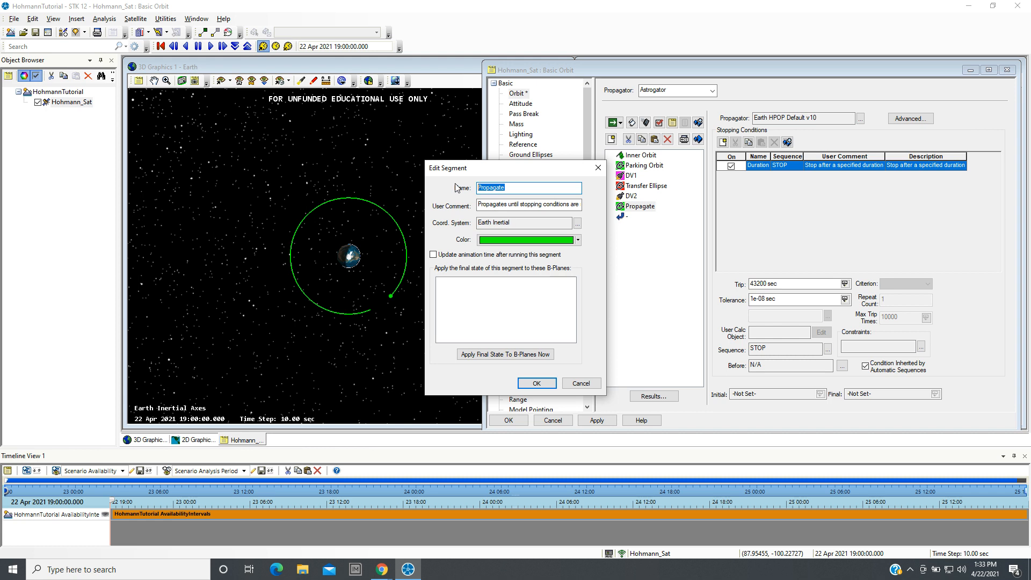
type("Outer Orbit")
left_click(578, 240)
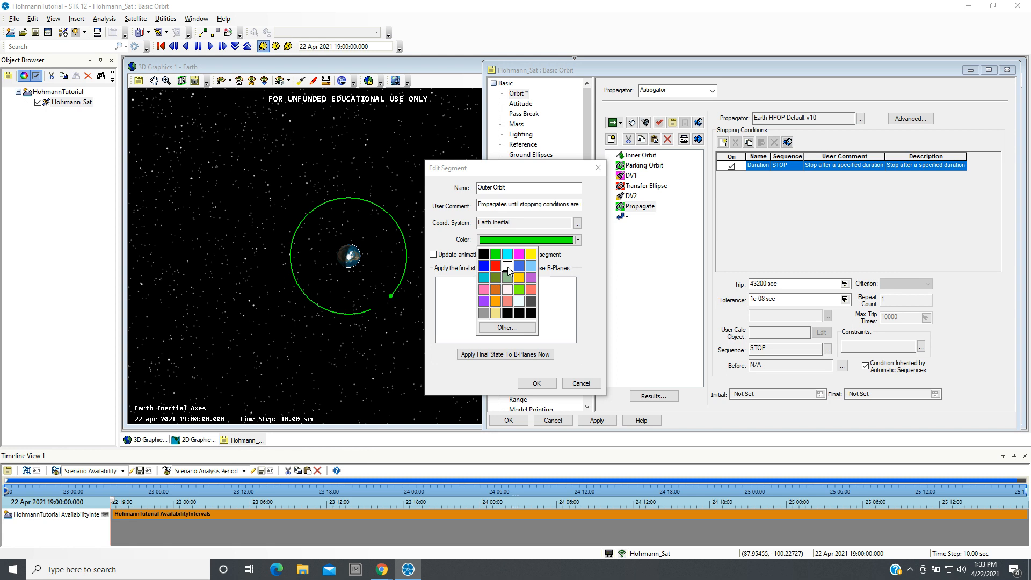
left_click(531, 255)
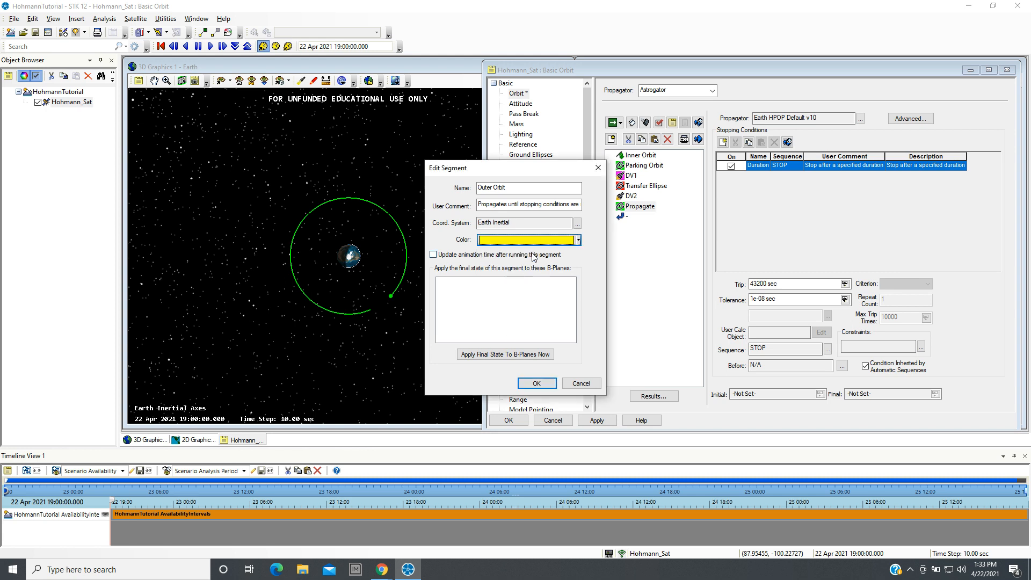
left_click(536, 384)
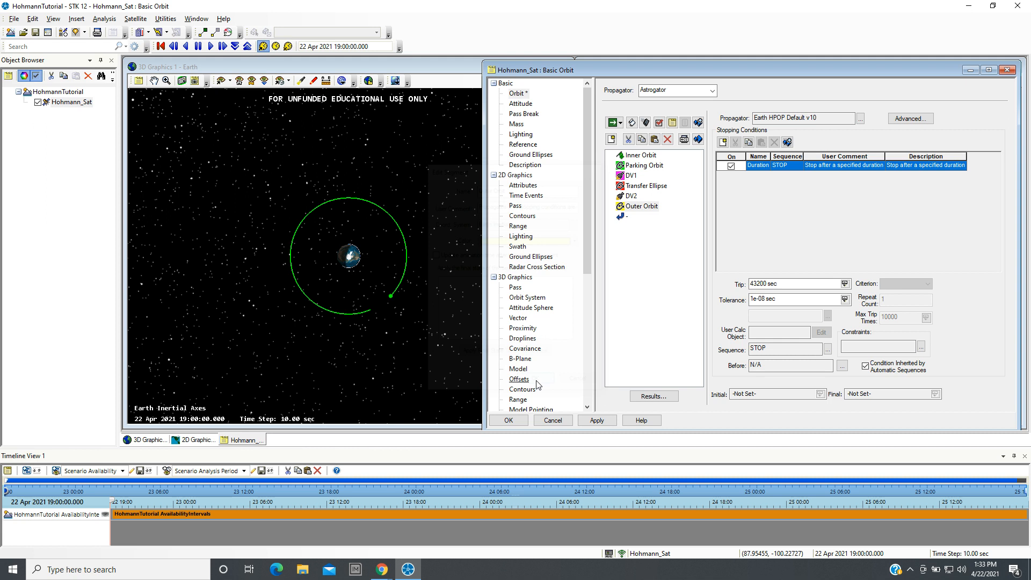
Turn on Update Mass Based on Fuel Usage in DV2's engine settings.
double_click(625, 196)
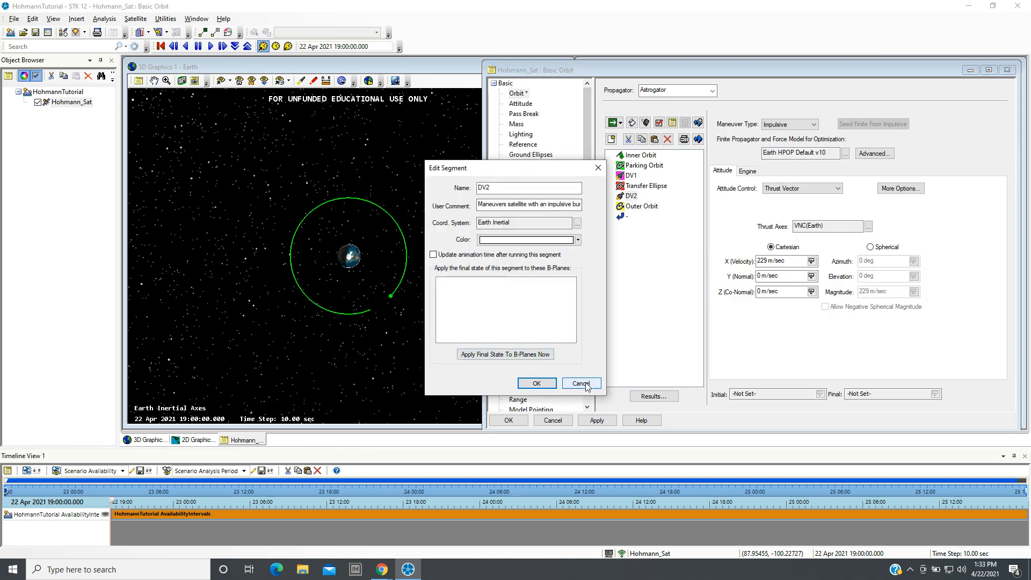
left_click(581, 383)
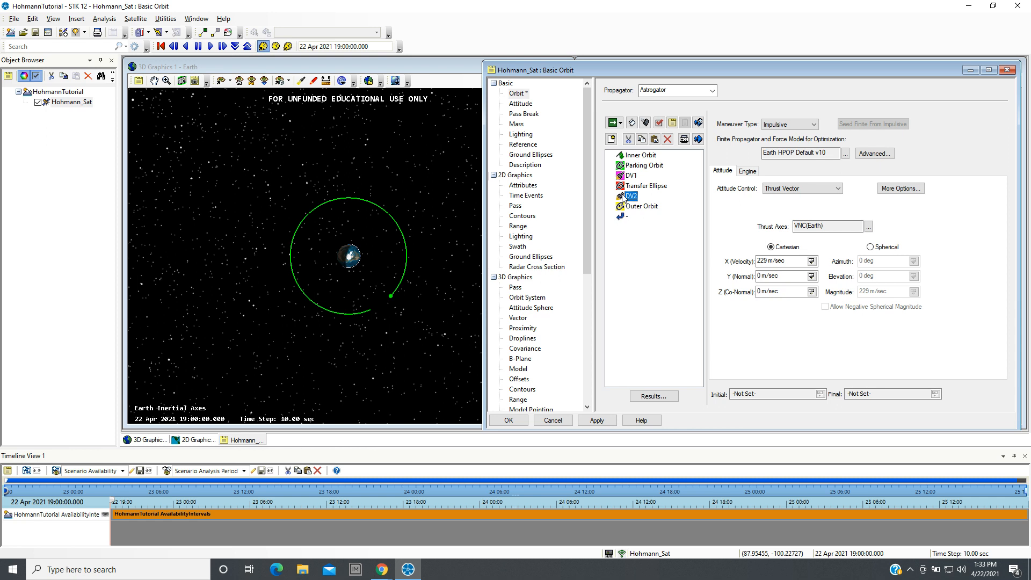
left_click(747, 172)
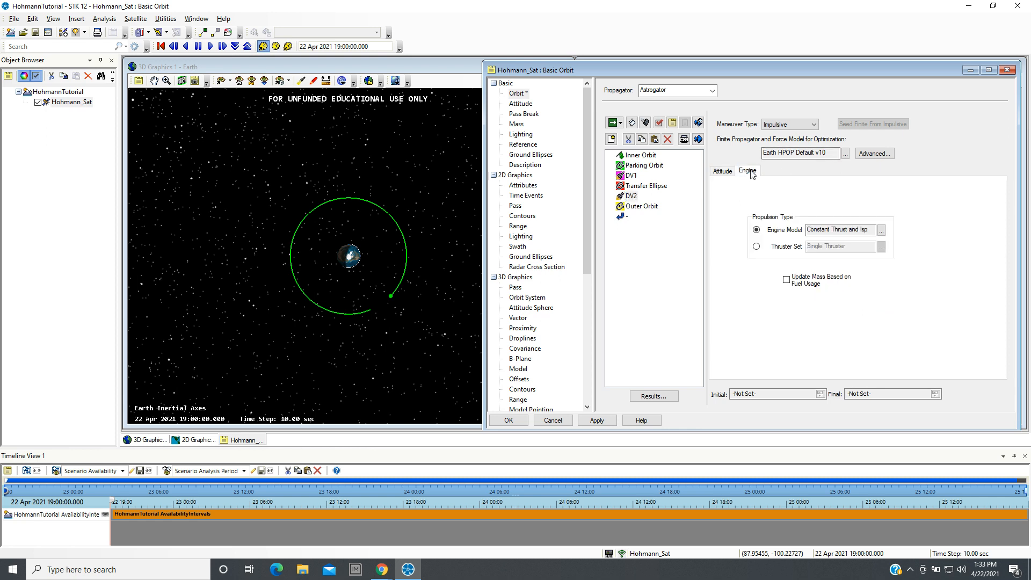
left_click(786, 279)
left_click(682, 275)
Review the settings of the Inner Orbit, Parking Orbit, DV1, Transfer Ellipse and DV2 segments, including DV2's thrust vector.
left_click(624, 156)
left_click(621, 167)
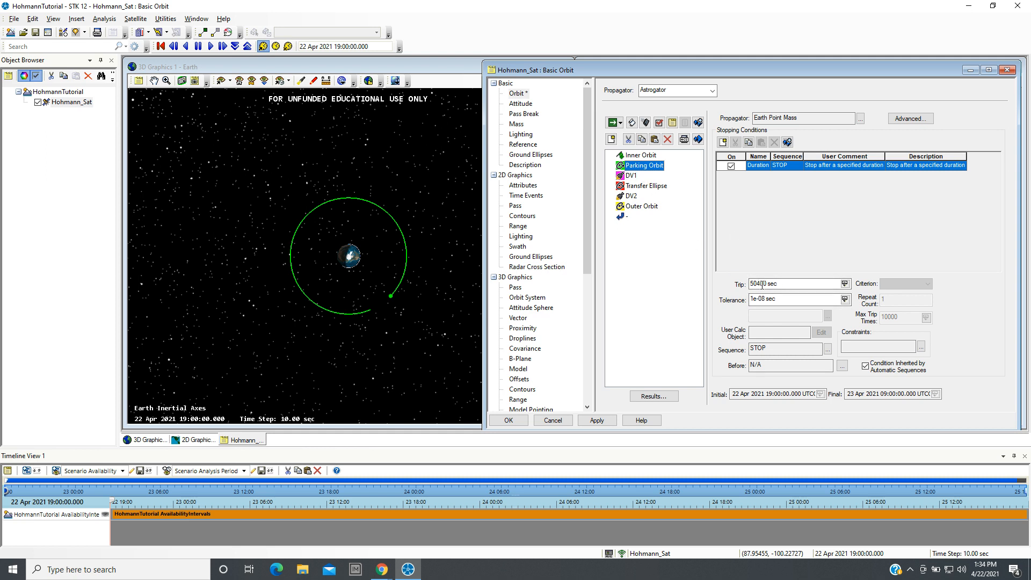
left_click(623, 176)
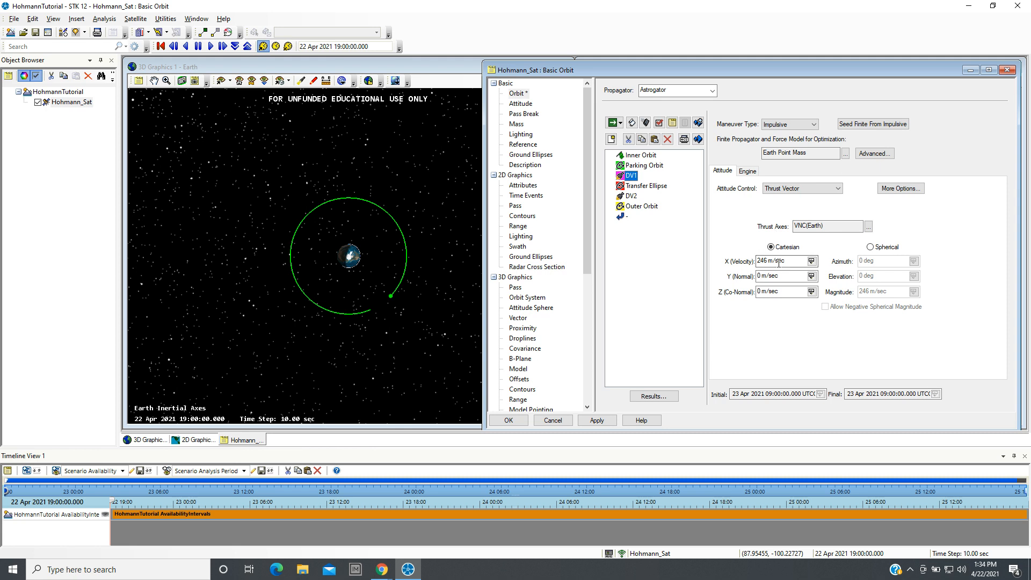
left_click(622, 186)
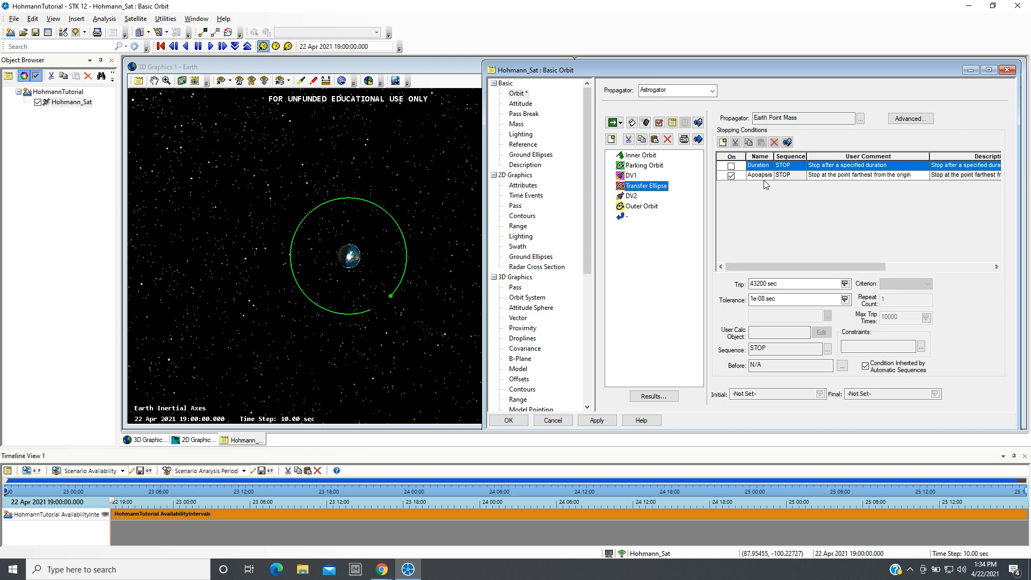
left_click(621, 196)
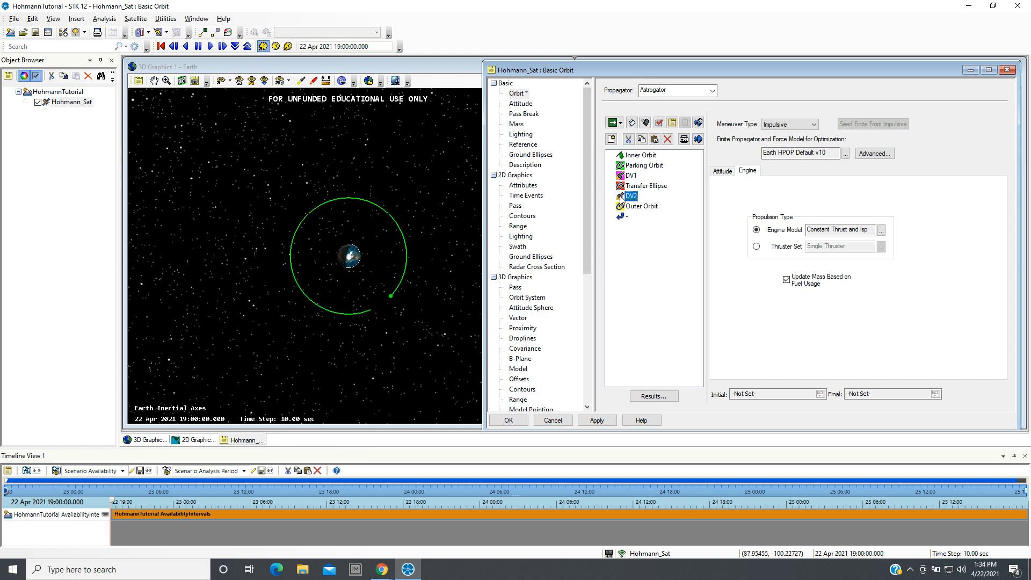
left_click(722, 170)
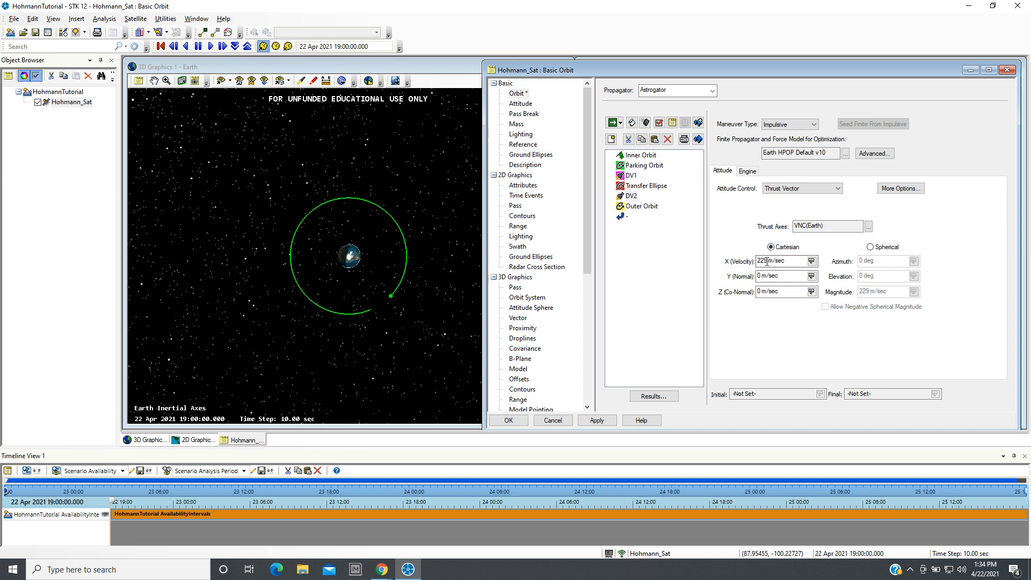
Set Outer Orbit's propagator to Earth Point Mass and run the entire mission control sequence.
left_click(622, 209)
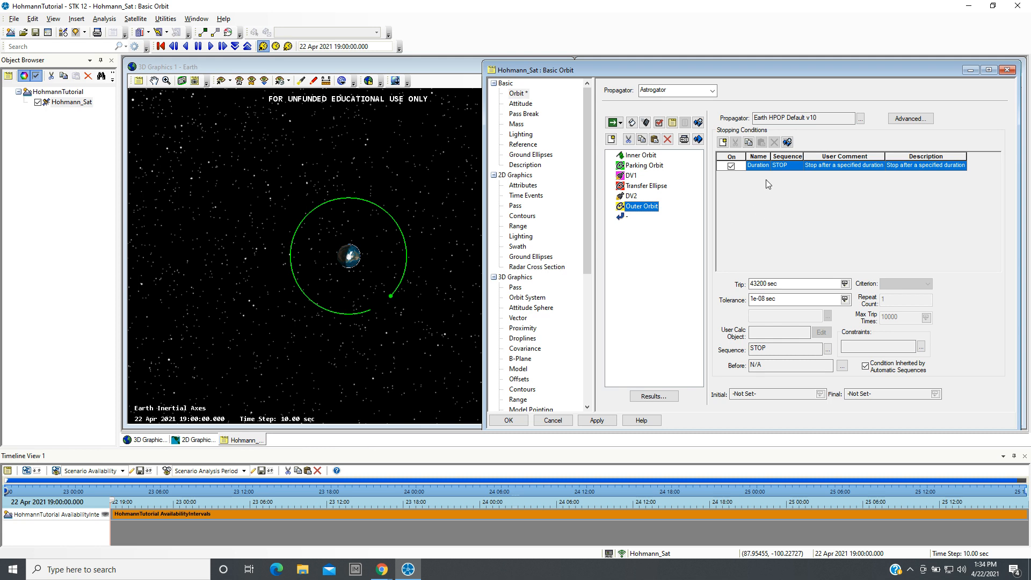
left_click(847, 121)
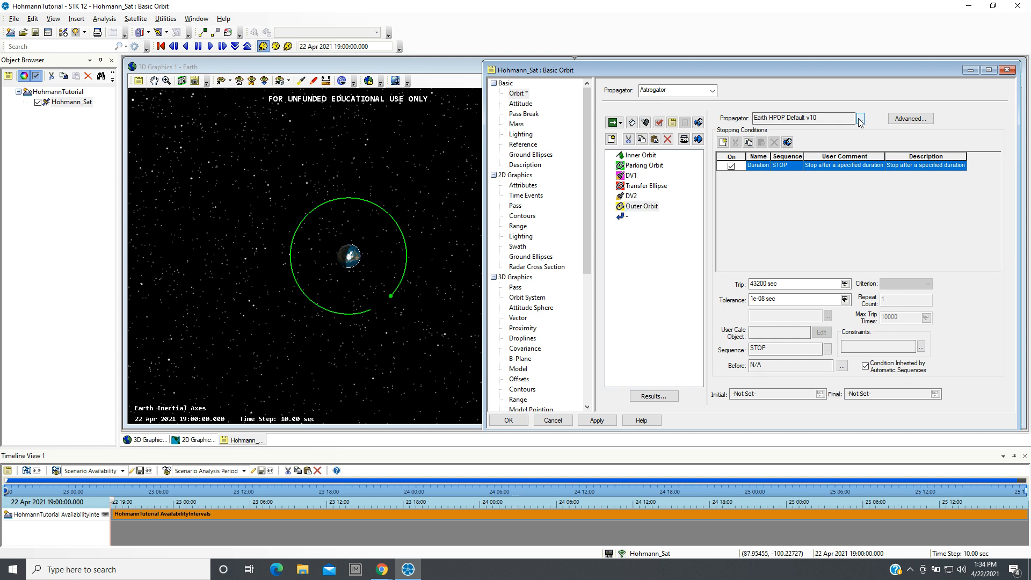
left_click(456, 208)
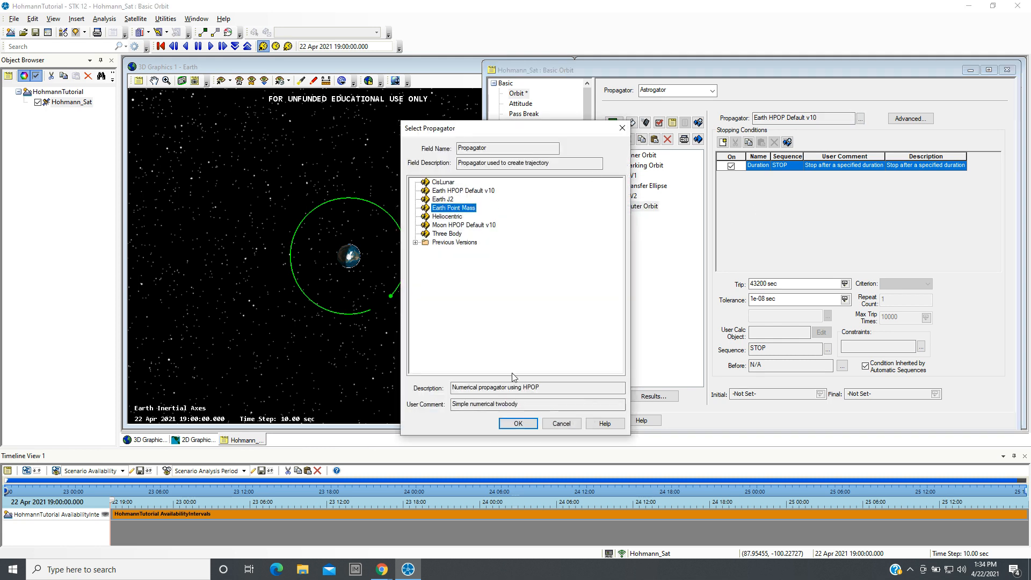
left_click(518, 423)
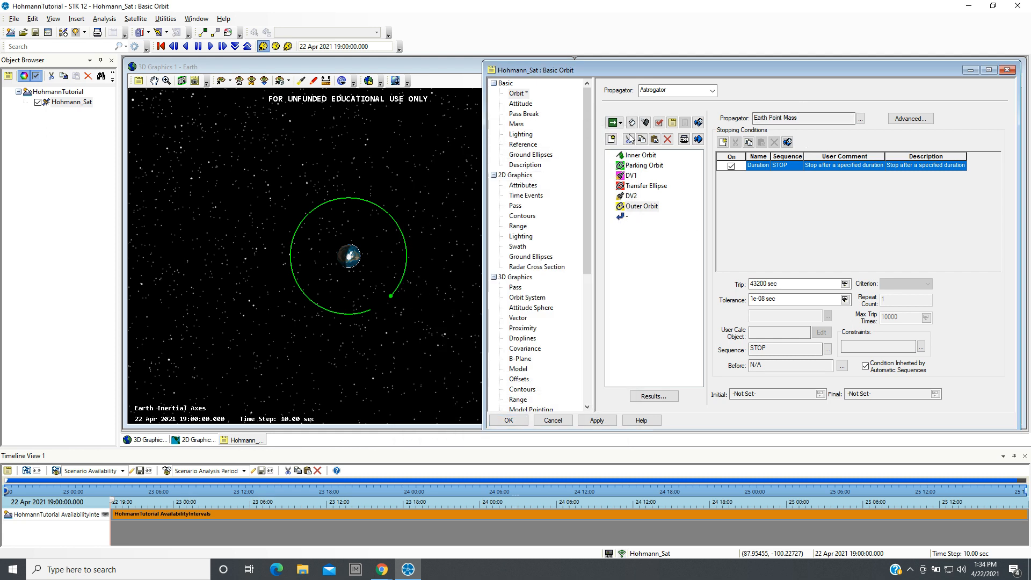
left_click(612, 123)
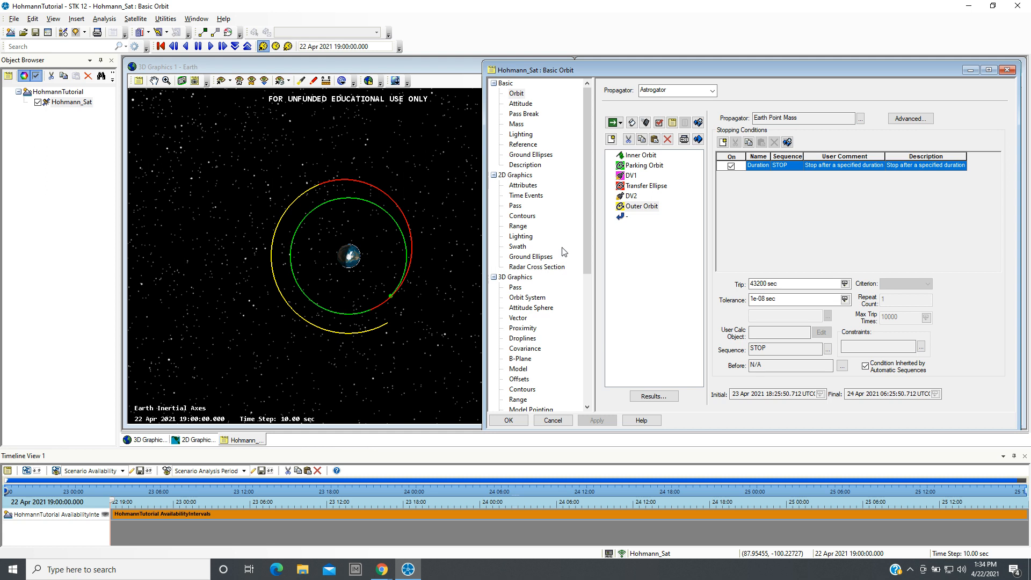
Open the Outer Orbit segment summary, examine the orbit parameters at the end of the segment, and close the report.
double_click(622, 210)
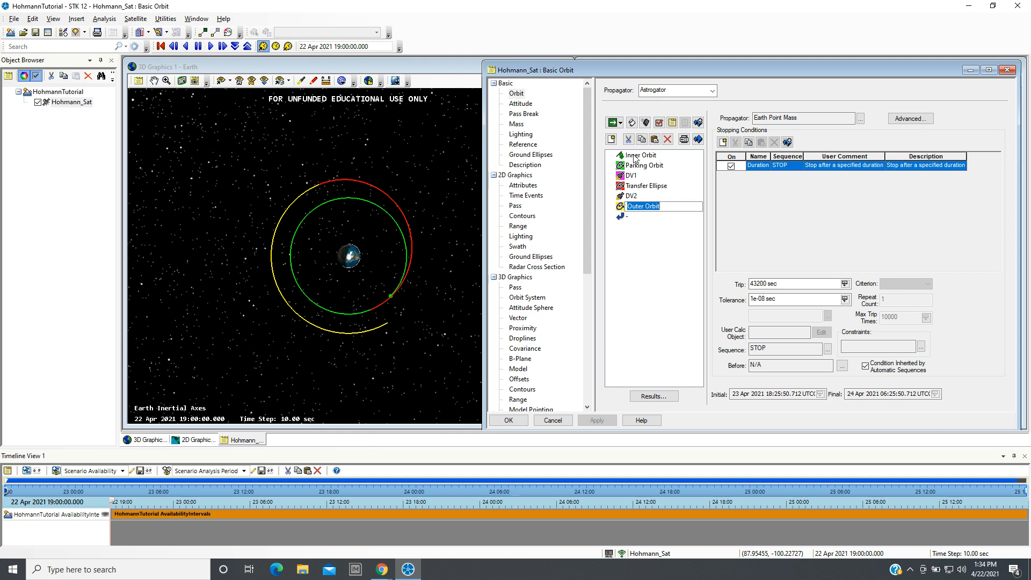
left_click(631, 123)
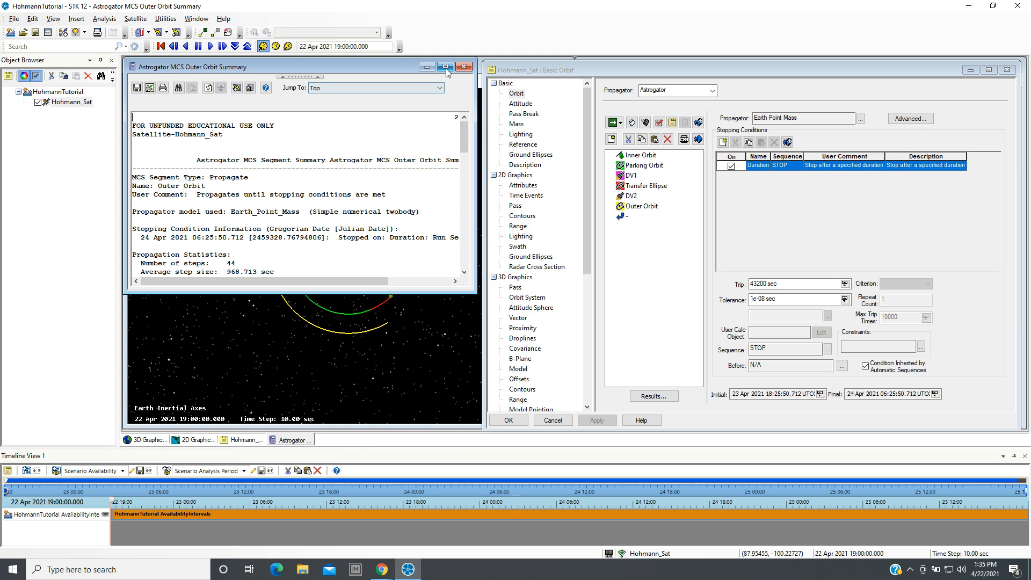
left_click_drag(478, 297, 800, 429)
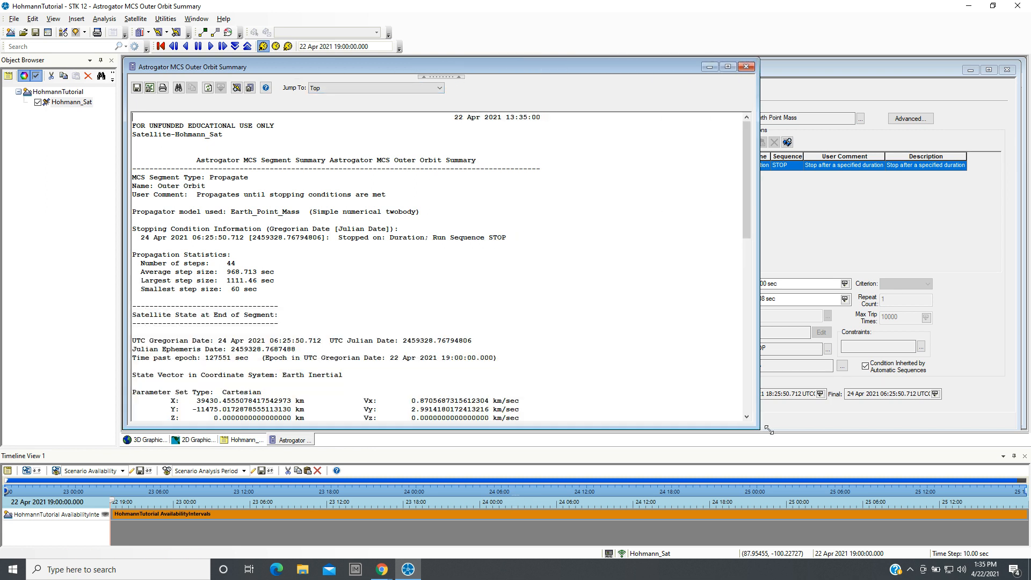
scroll(524, 247, "down", 12)
scroll(523, 247, "down", 9)
scroll(521, 244, "up", 5)
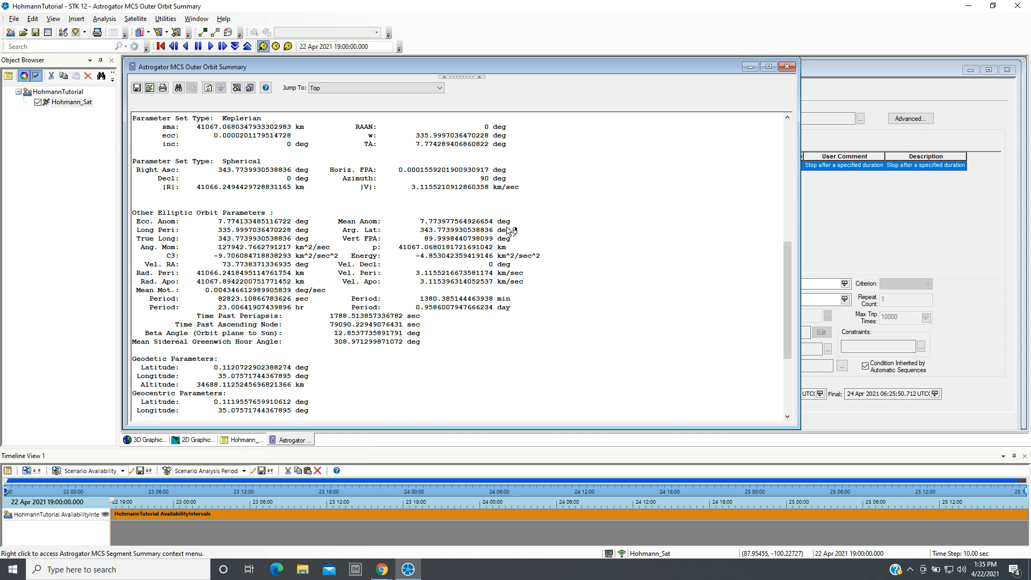
scroll(509, 231, "up", 6)
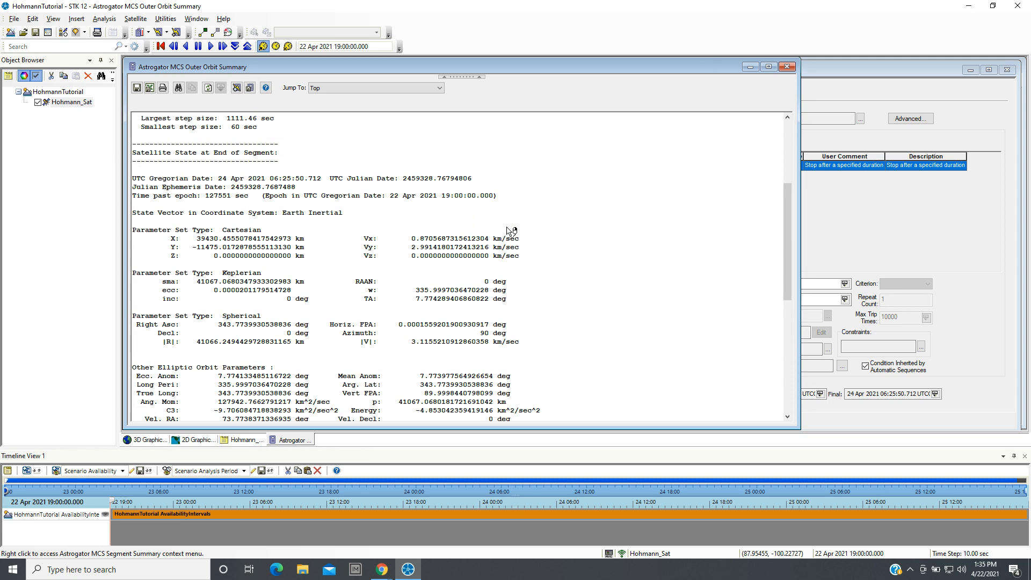
scroll(266, 268, "up", 4)
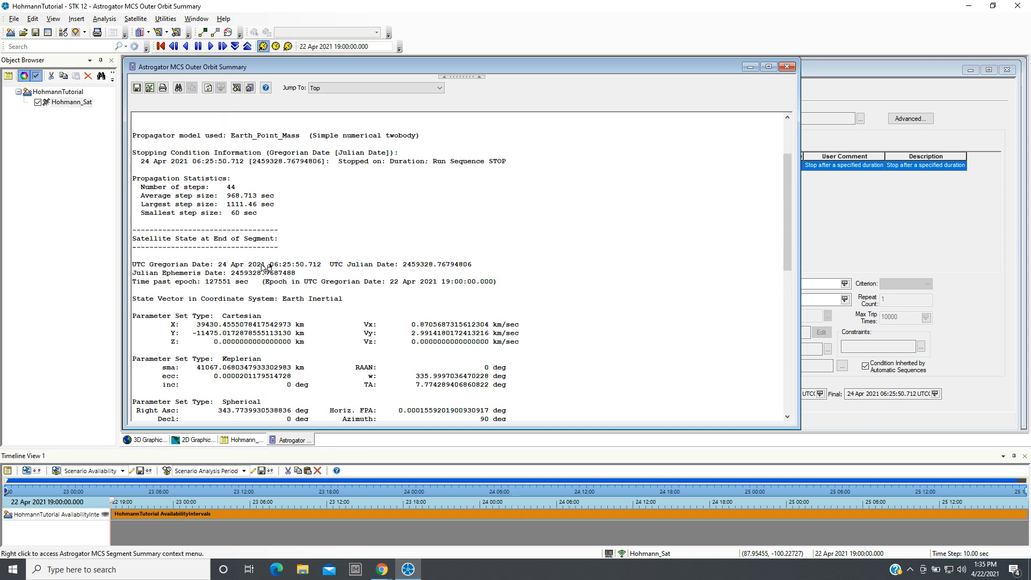
scroll(265, 269, "down", 6)
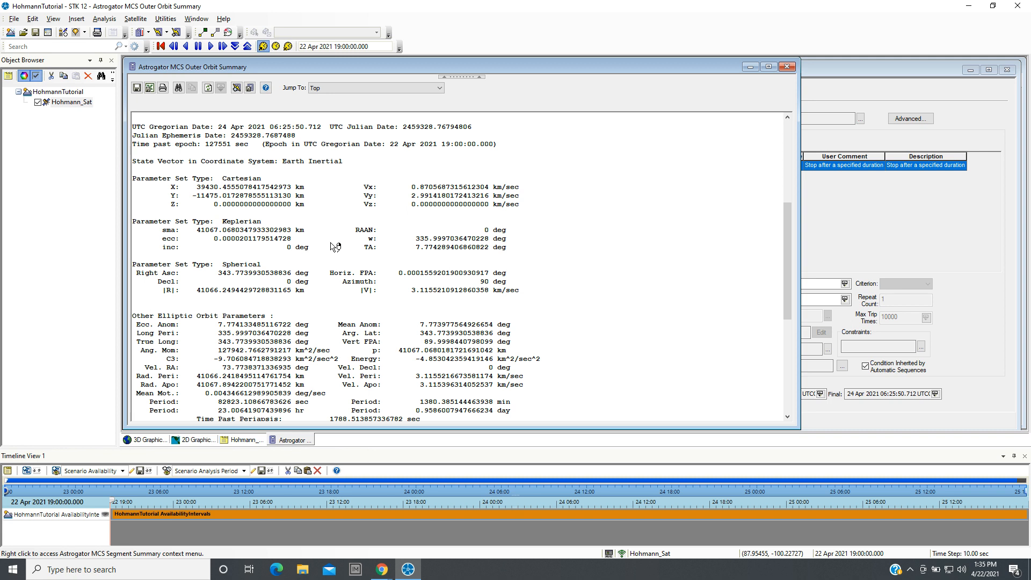
scroll(333, 246, "down", 4)
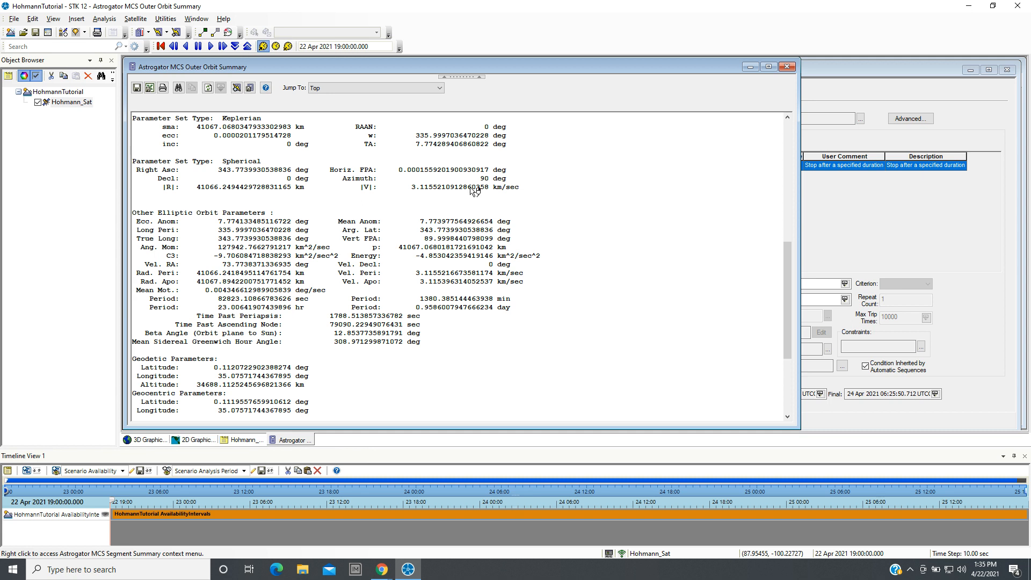
left_click(788, 66)
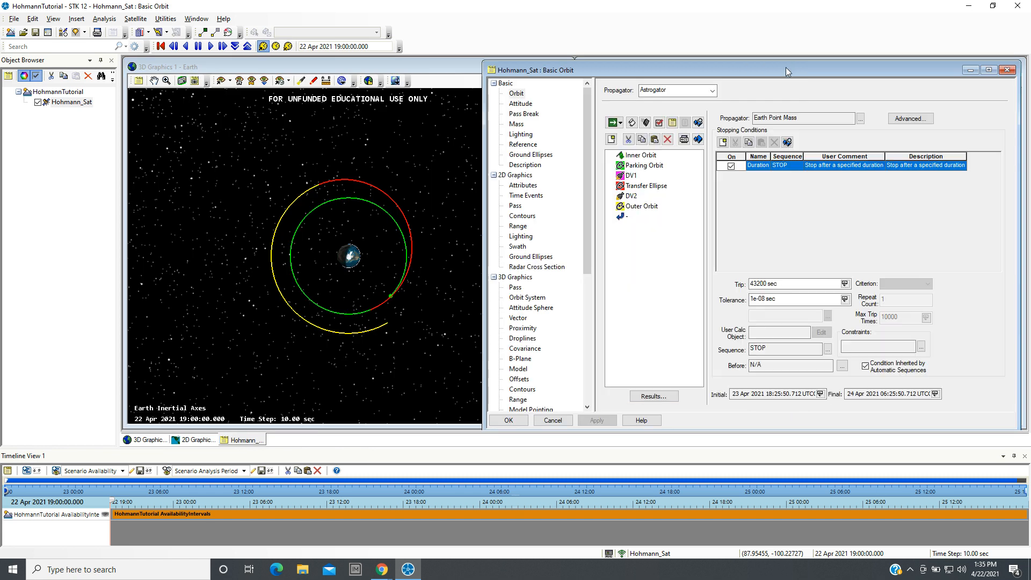
Open the Parking Orbit segment summary, examine its radius, velocity and period, and close the report.
left_click(623, 167)
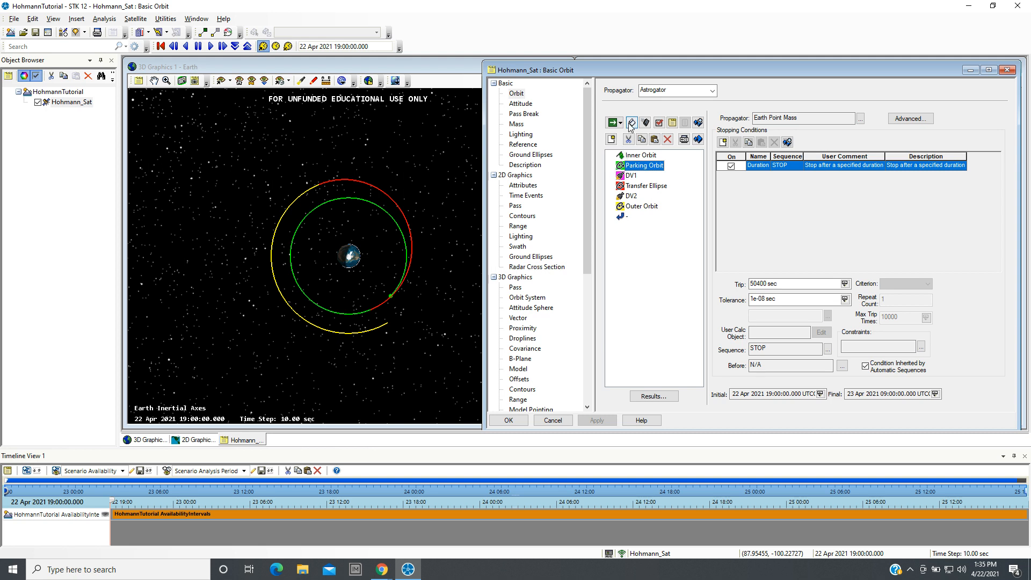
left_click(632, 124)
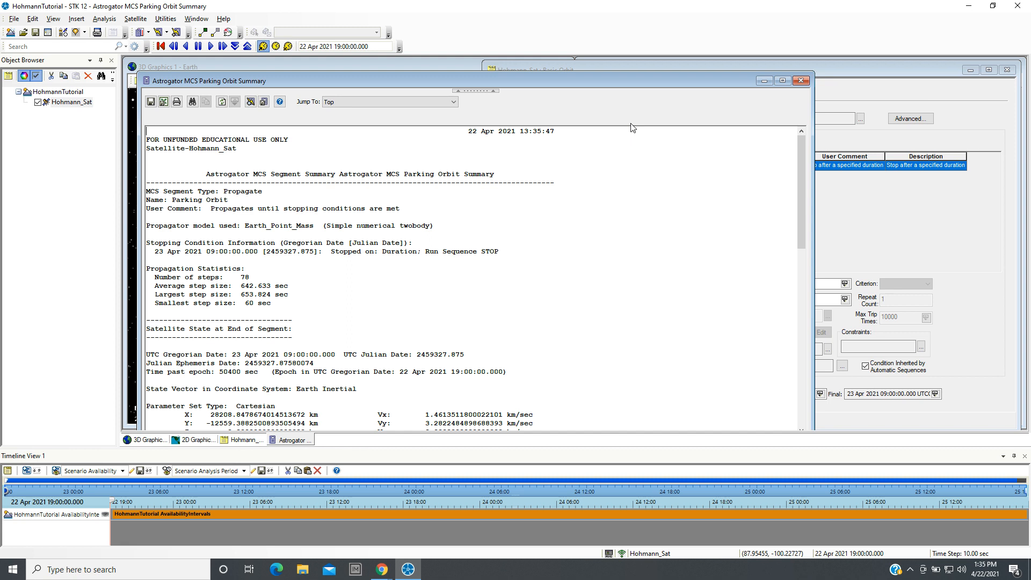
scroll(419, 281, "down", 5)
scroll(419, 282, "down", 10)
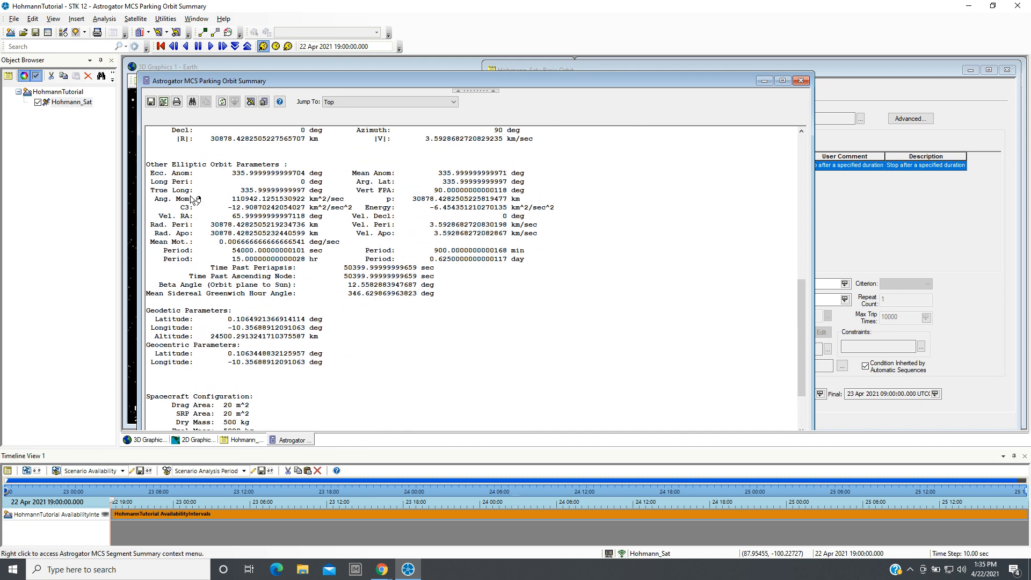
scroll(193, 200, "up", 4)
scroll(183, 209, "up", 1)
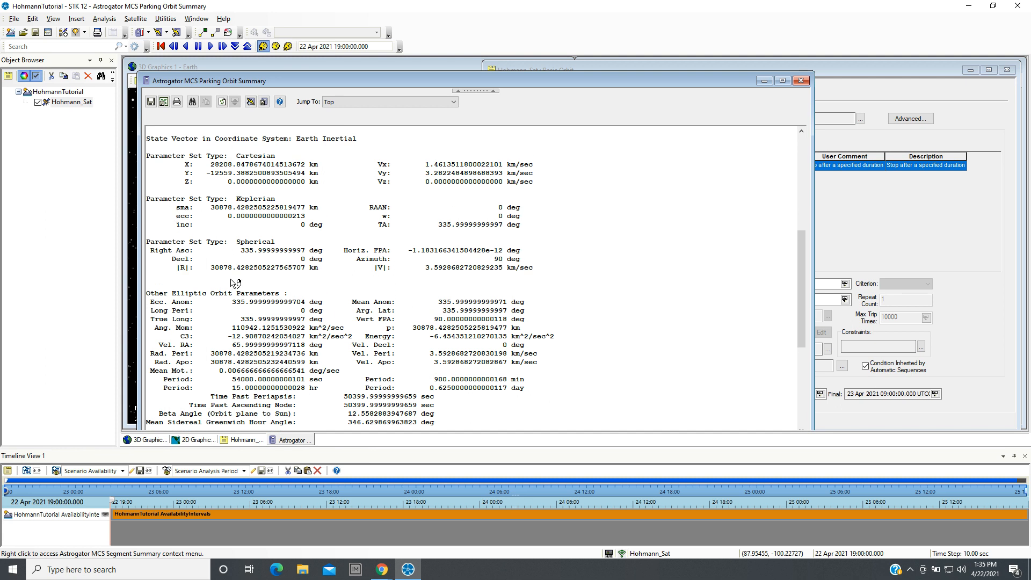
scroll(236, 283, "down", 1)
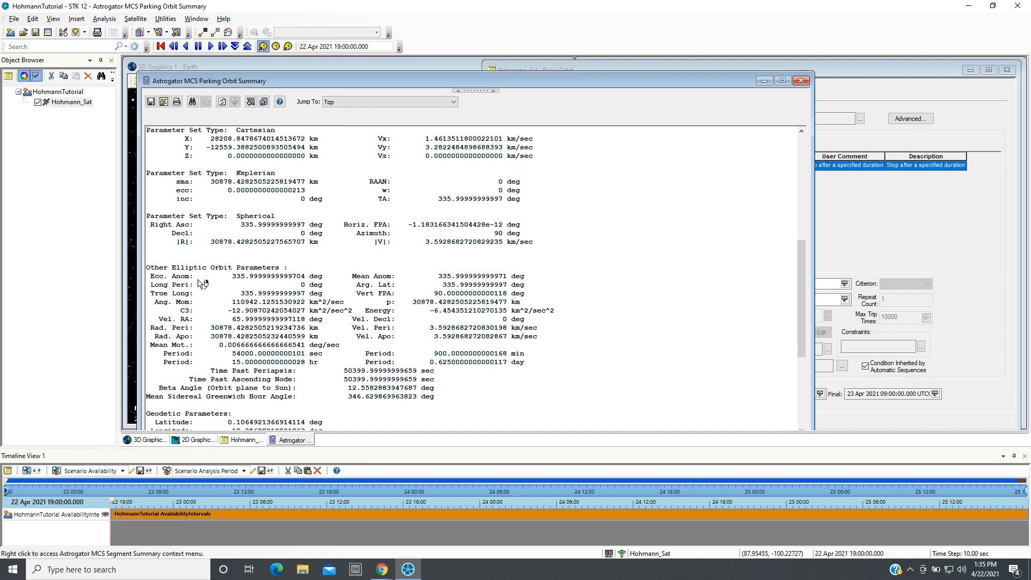
scroll(220, 284, "down", 2)
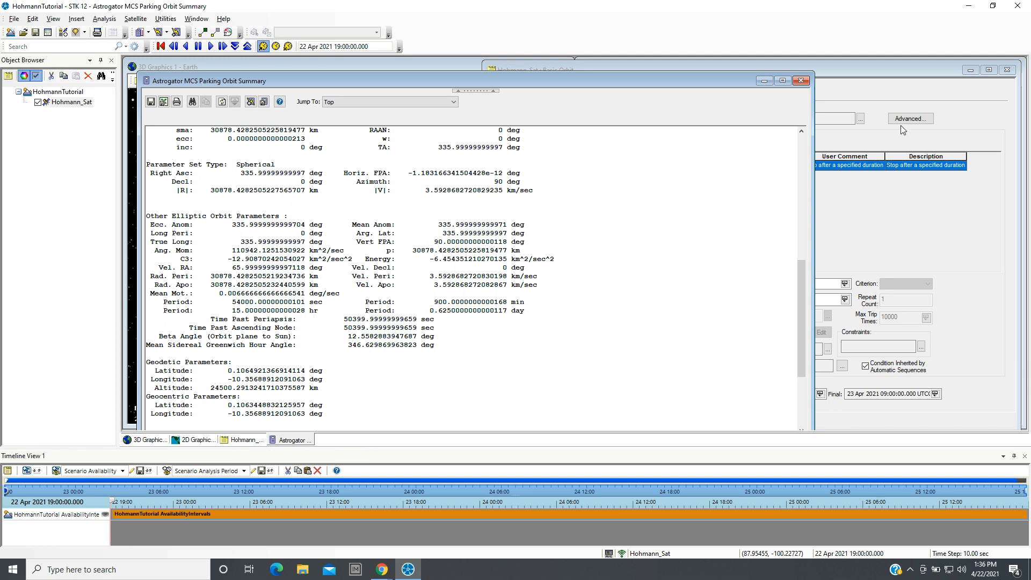
left_click(801, 82)
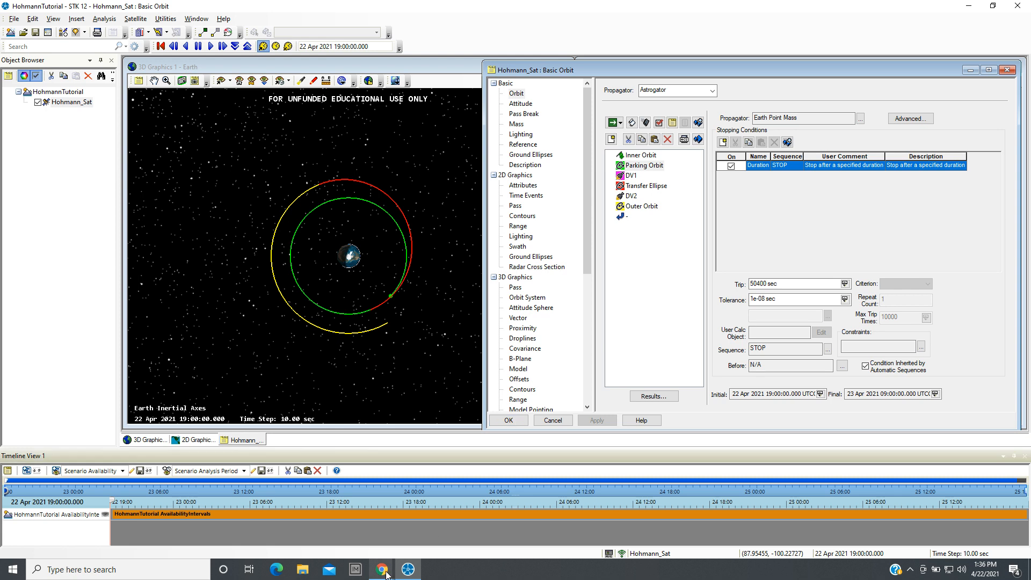
Switch to Chrome and bring up the STK Help page on the Astrogator Hohmann transfer exercise.
mouse_move(382, 569)
left_click(348, 523)
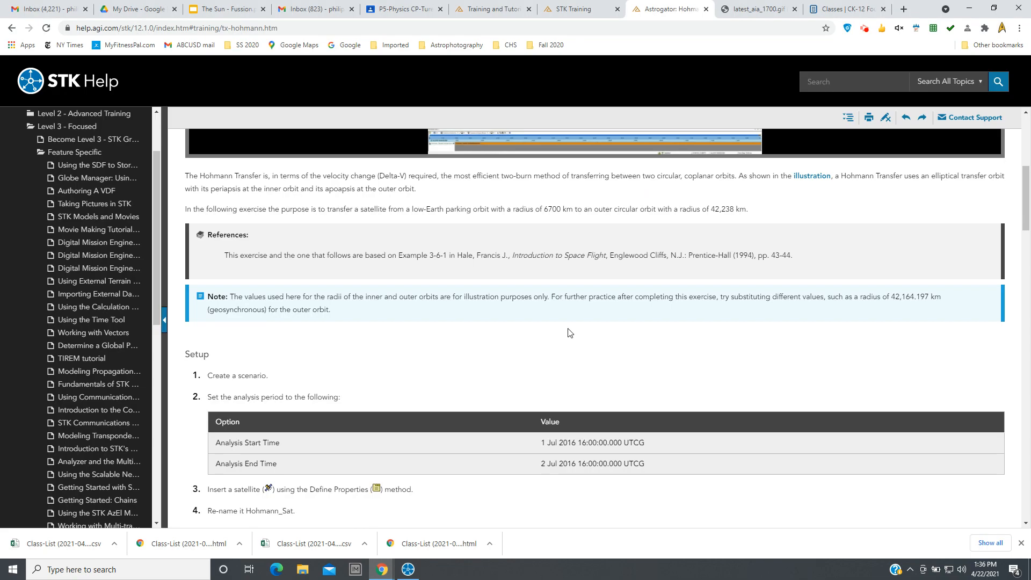